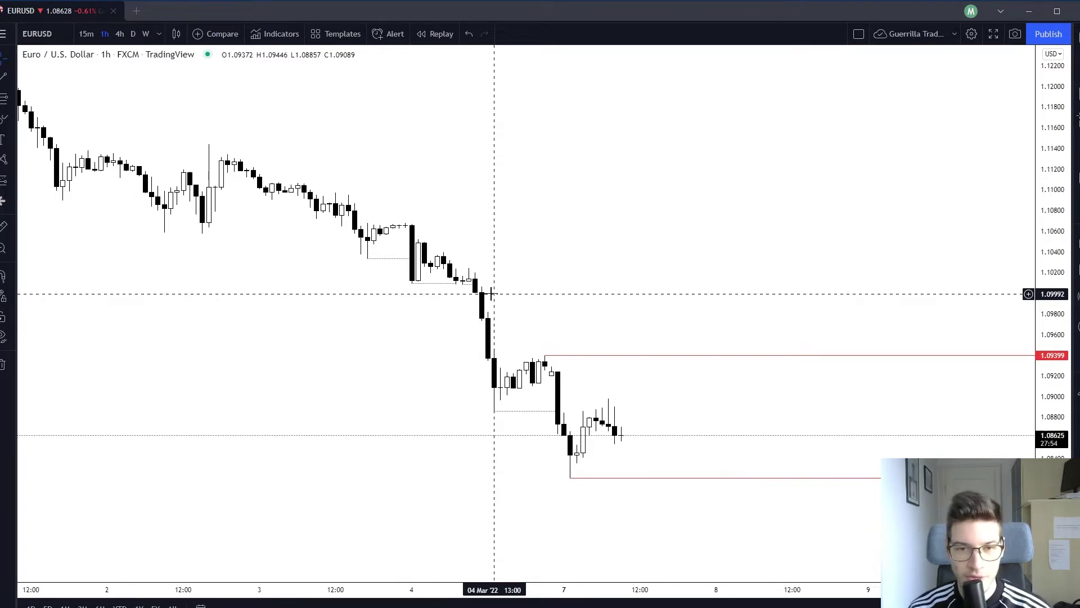
left_click_drag(609, 299, 680, 321)
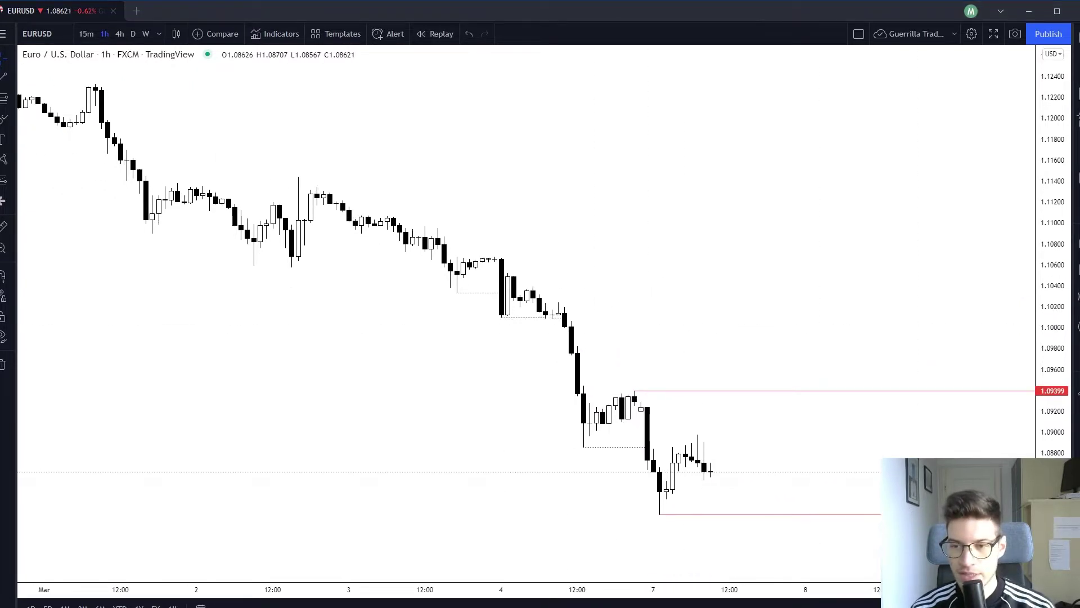
left_click_drag(1051, 399, 1052, 371)
left_click_drag(798, 338, 803, 292)
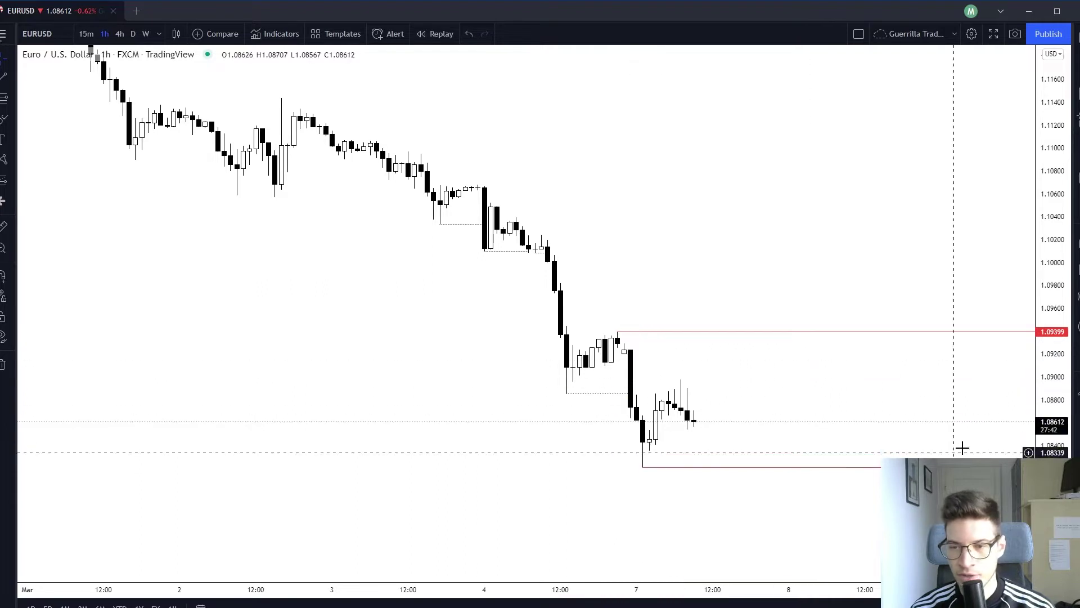
scroll(748, 427, "up", 2)
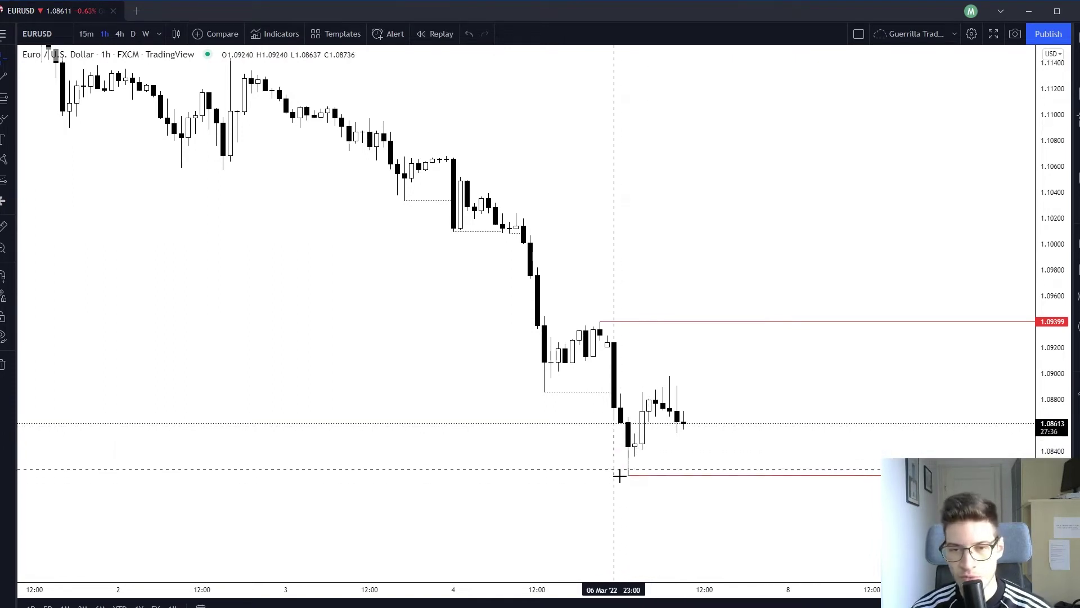
left_click_drag(717, 449, 707, 448)
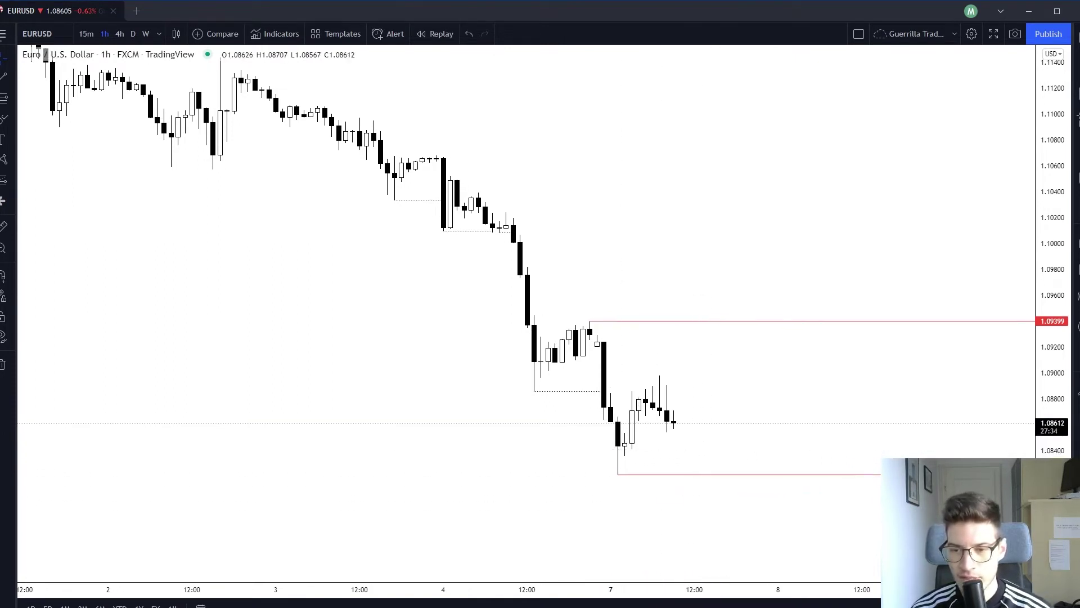
Sketch a sideways zigzag path from the 7 March swing low through the latest candles, between the two red levels, and discard it.
left_click(4, 119)
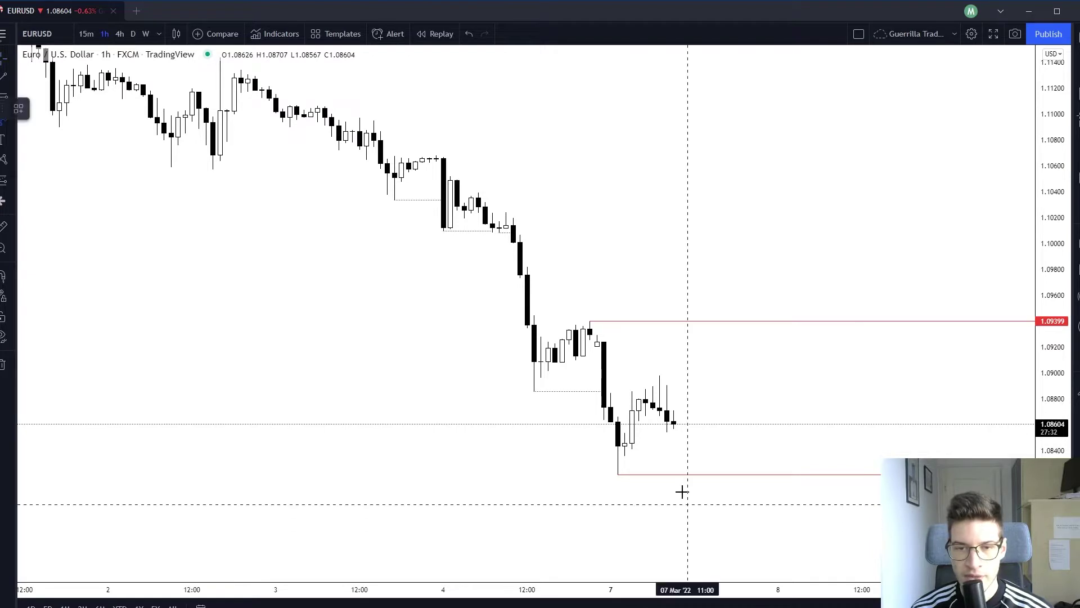
left_click(625, 455)
left_click(652, 399)
left_click(673, 429)
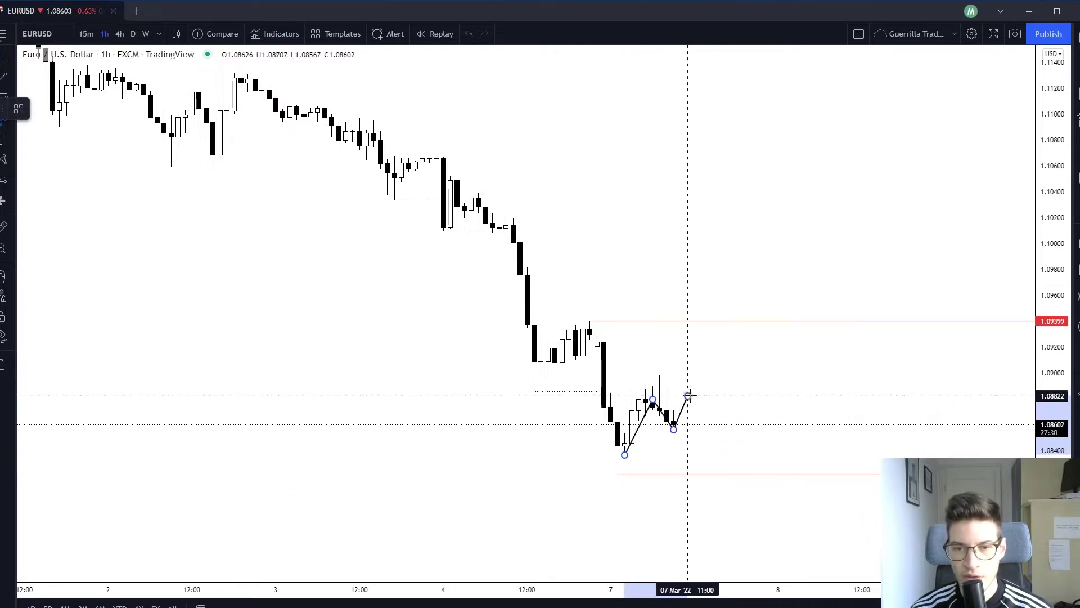
left_click(688, 396)
left_click(702, 422)
left_click(715, 402)
left_click(736, 428)
key("Escape")
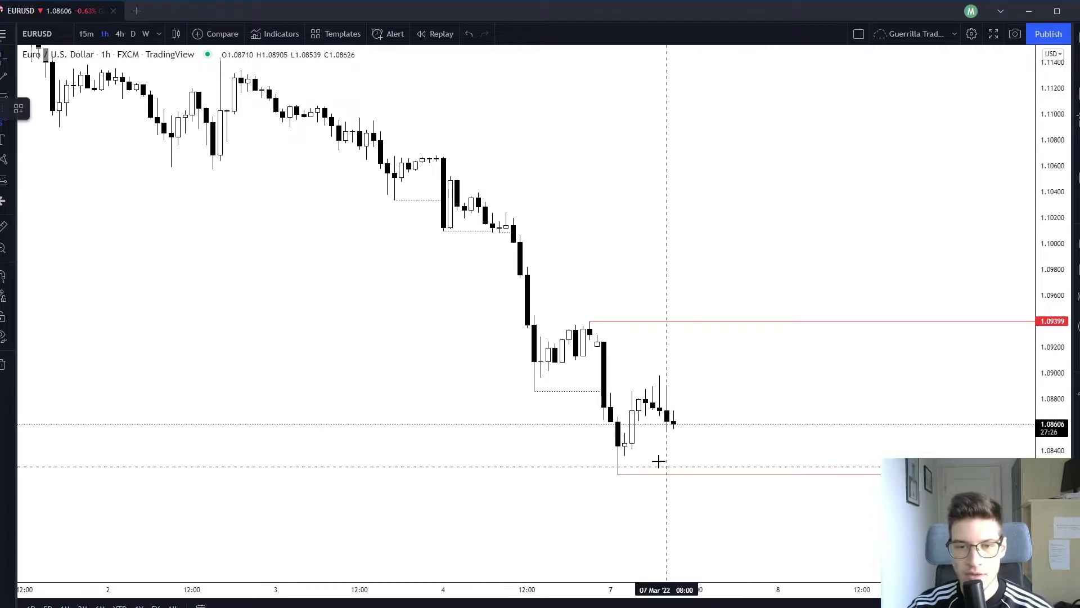
Sketch a straight rise from the 7 March low to about 1.0962 and a shallow rising zigzag from the current price, discarding both paths.
left_click(668, 292)
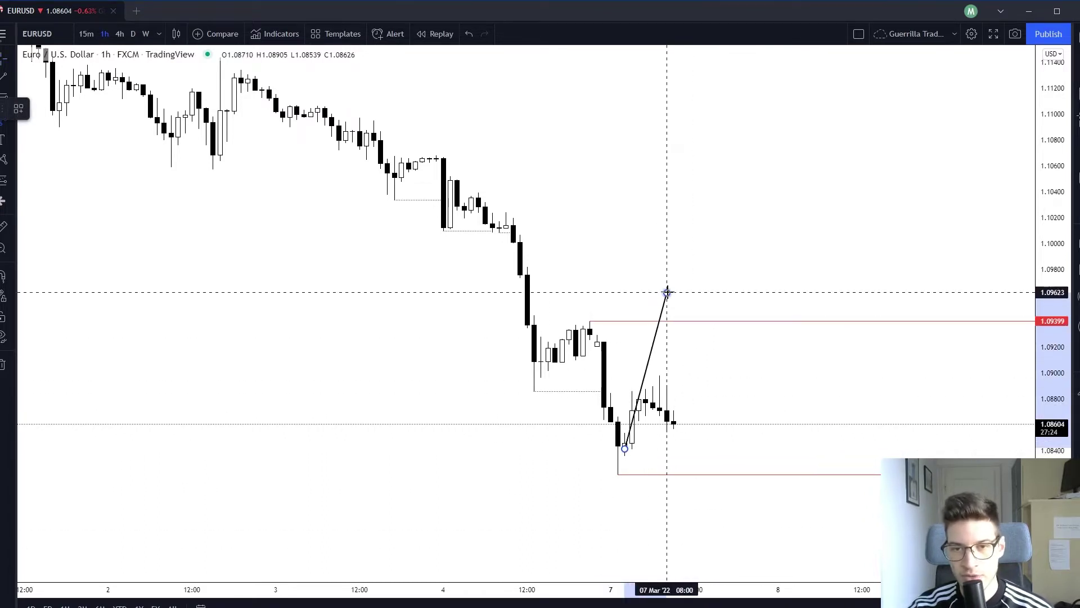
key("Escape")
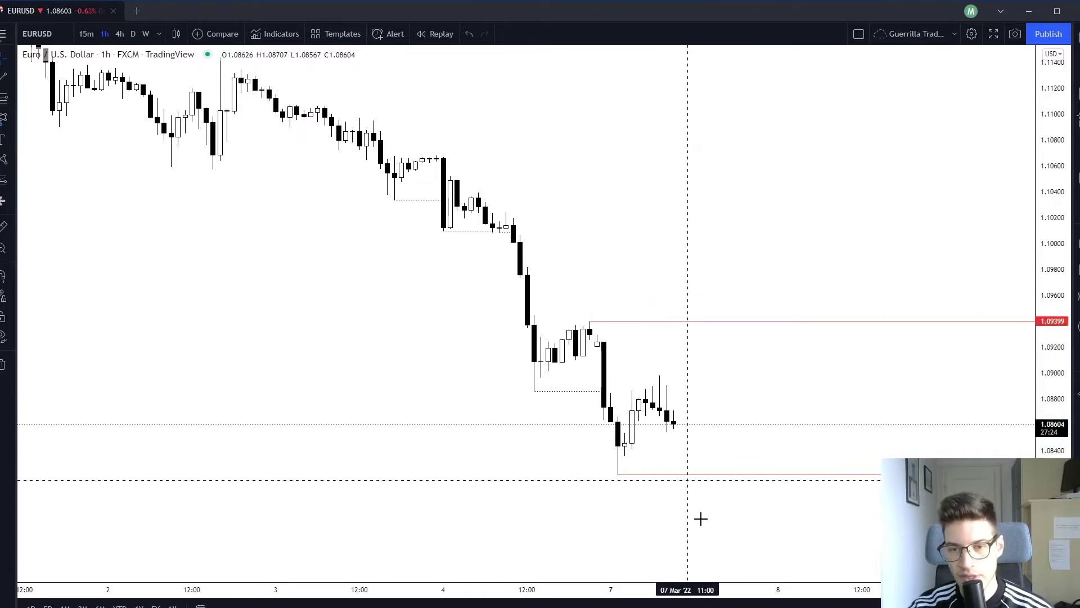
left_click(687, 390)
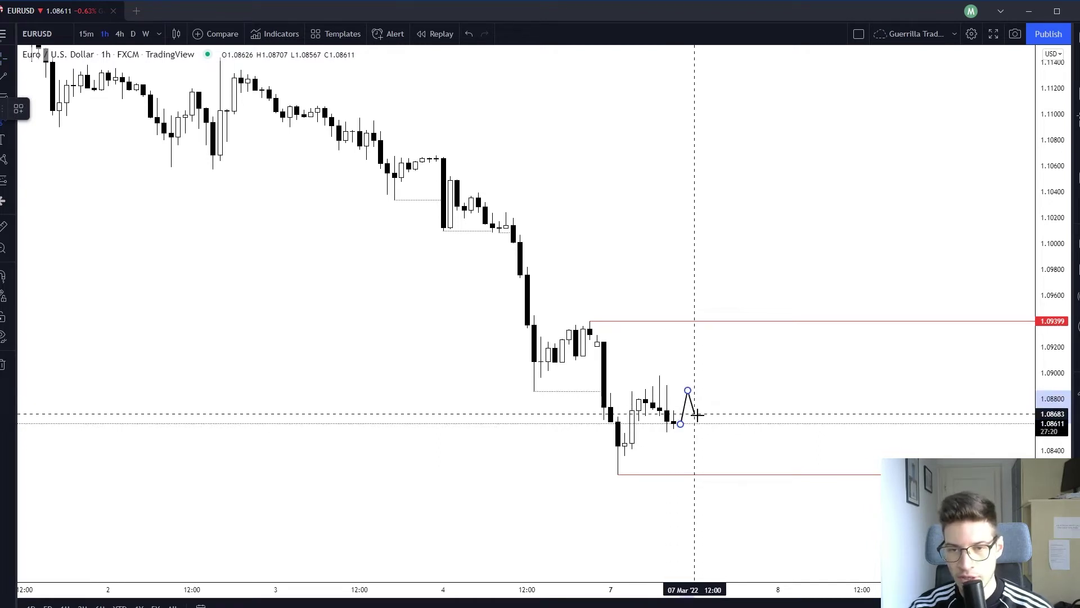
left_click(701, 410)
left_click(722, 383)
left_click(729, 409)
left_click(743, 376)
key("Escape")
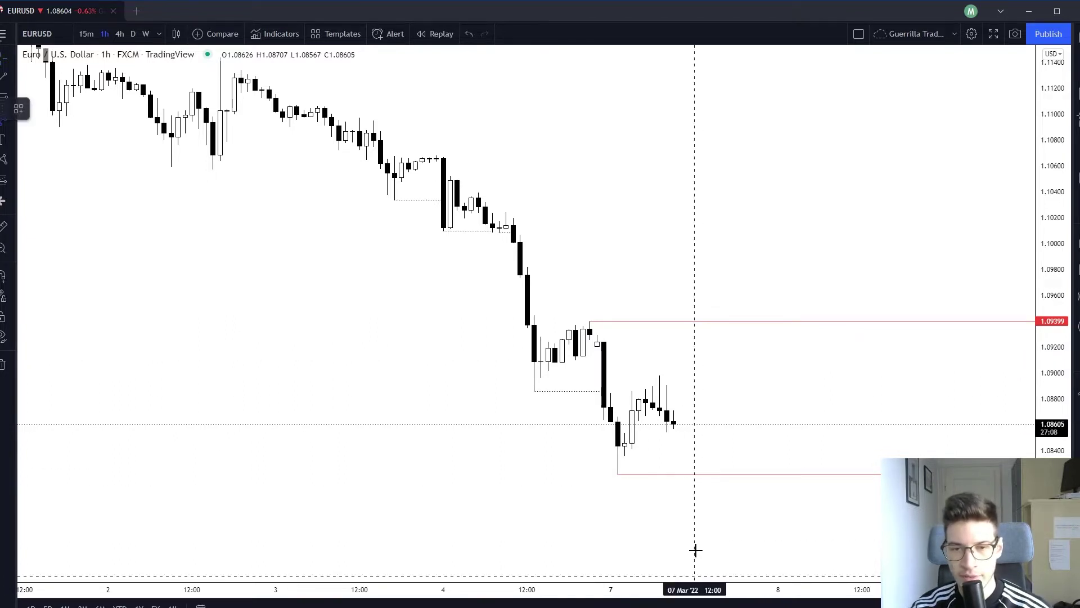
Sketch a short path of higher highs and higher lows from the current price towards 1.0900 and discard it.
left_click(681, 423)
left_click(694, 401)
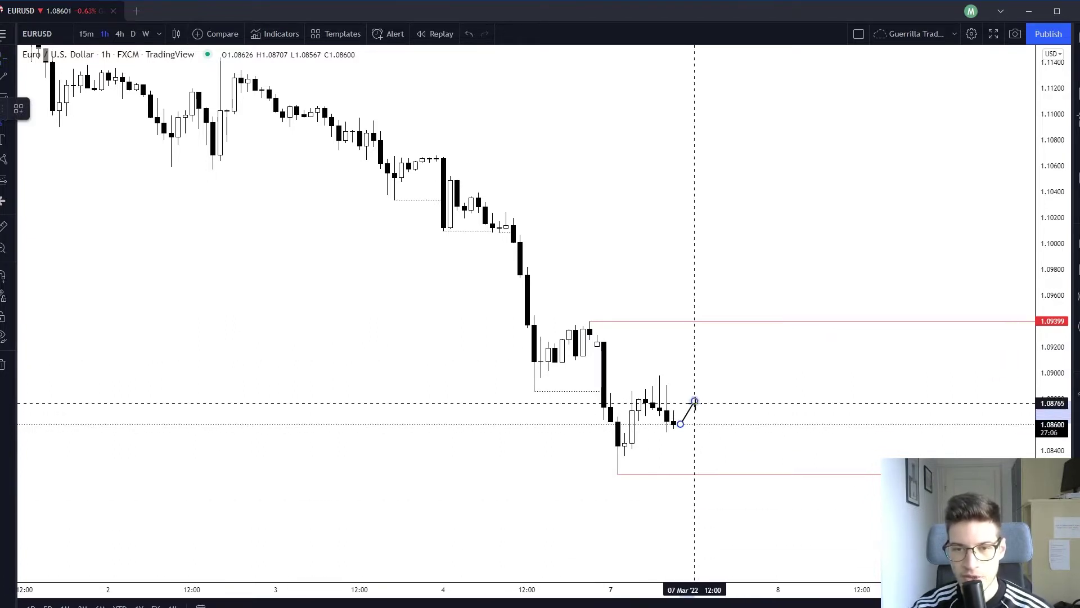
left_click(702, 420)
left_click(715, 378)
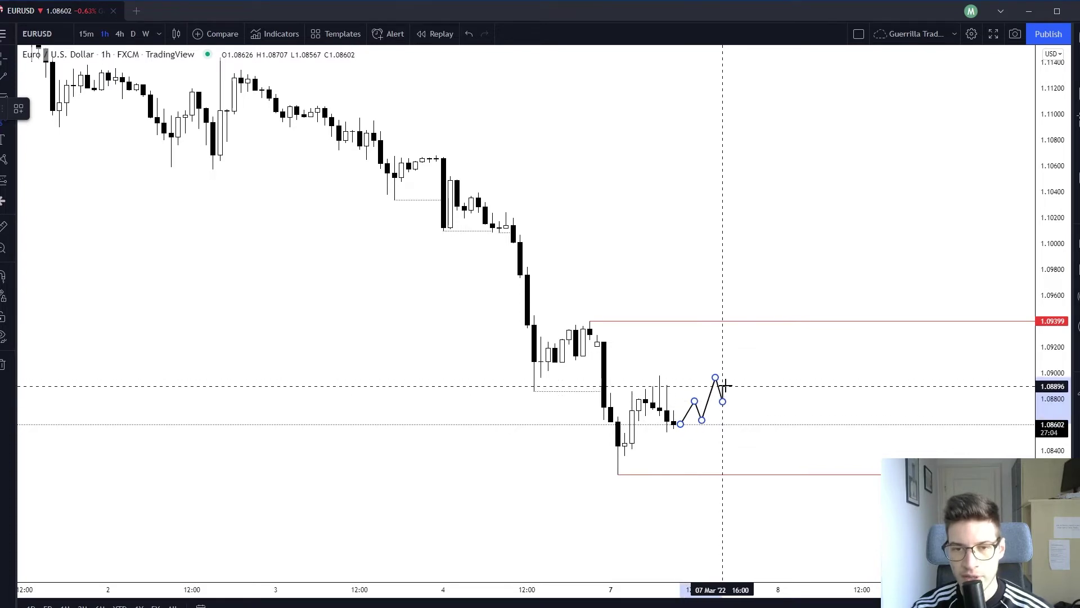
key("Escape")
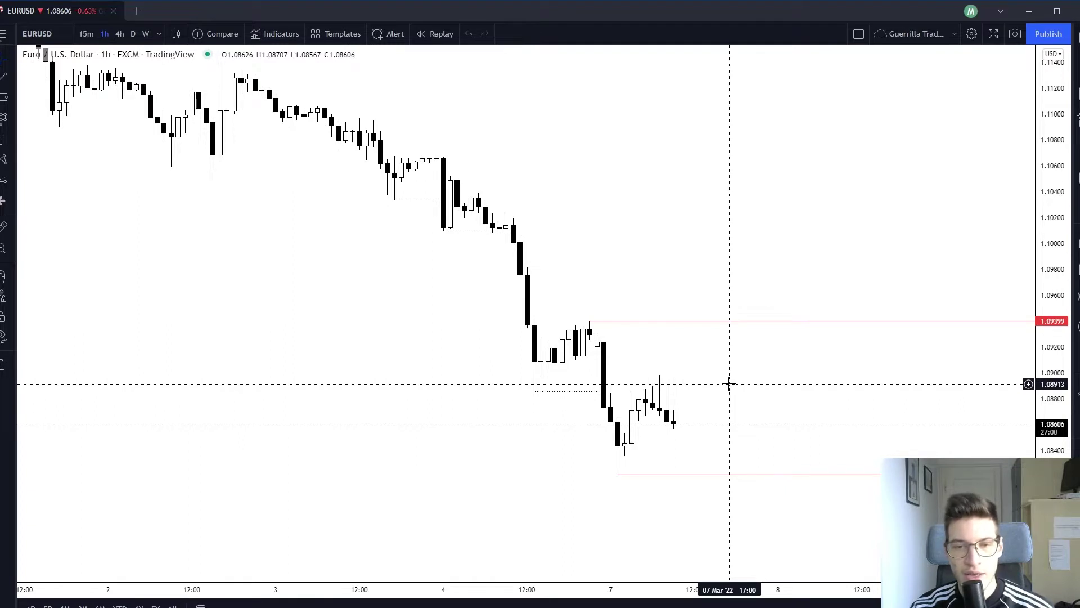
Draw a stair-step rising path from the current price to about 1.0902 and delete it from the chart.
left_click_drag(729, 384, 721, 376)
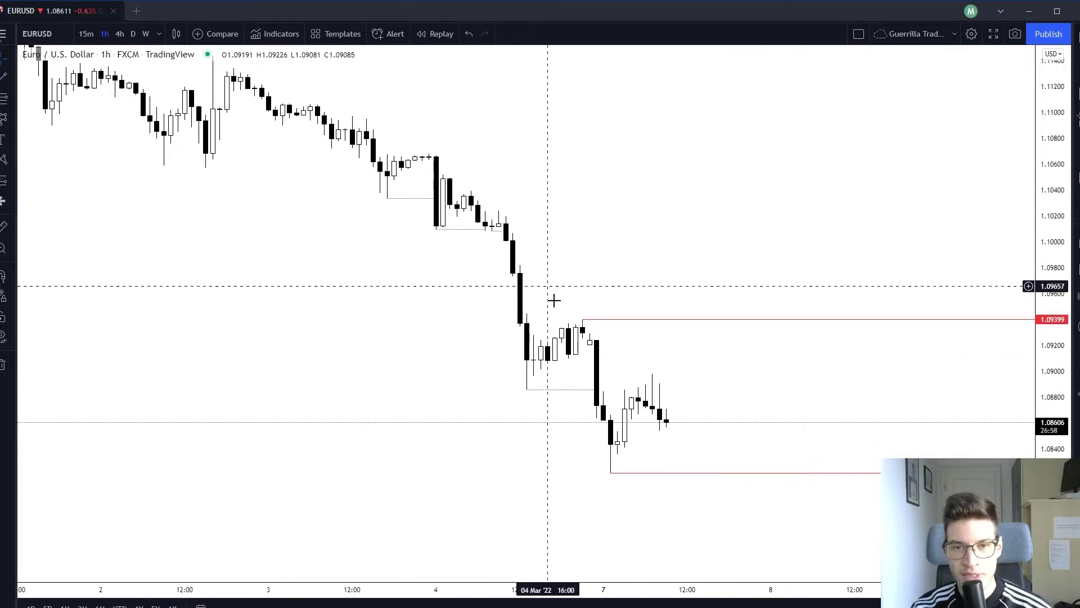
left_click_drag(808, 367, 767, 398)
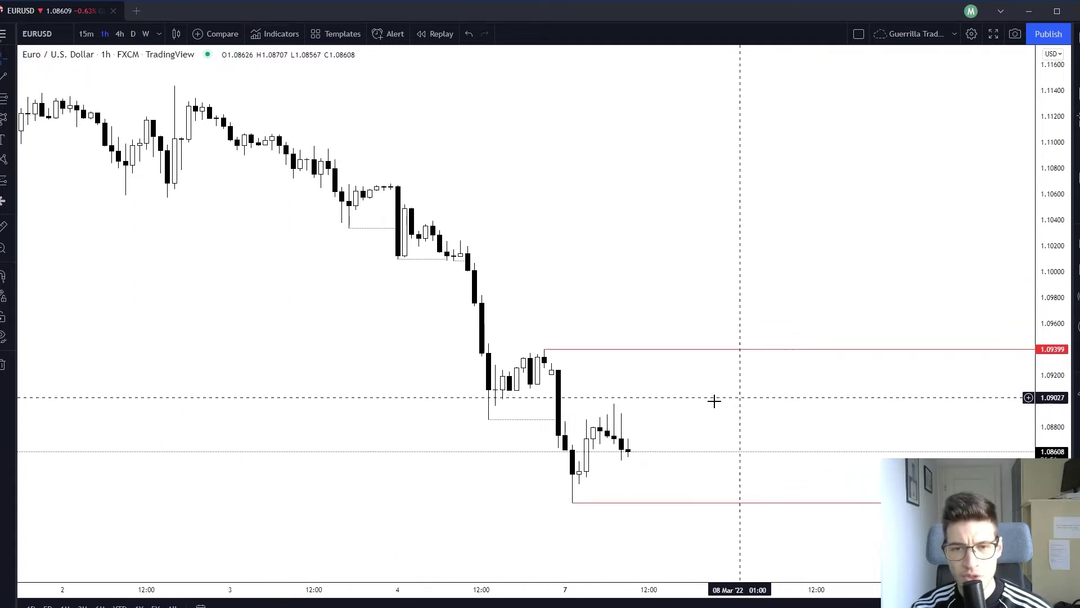
left_click_drag(692, 410, 713, 400)
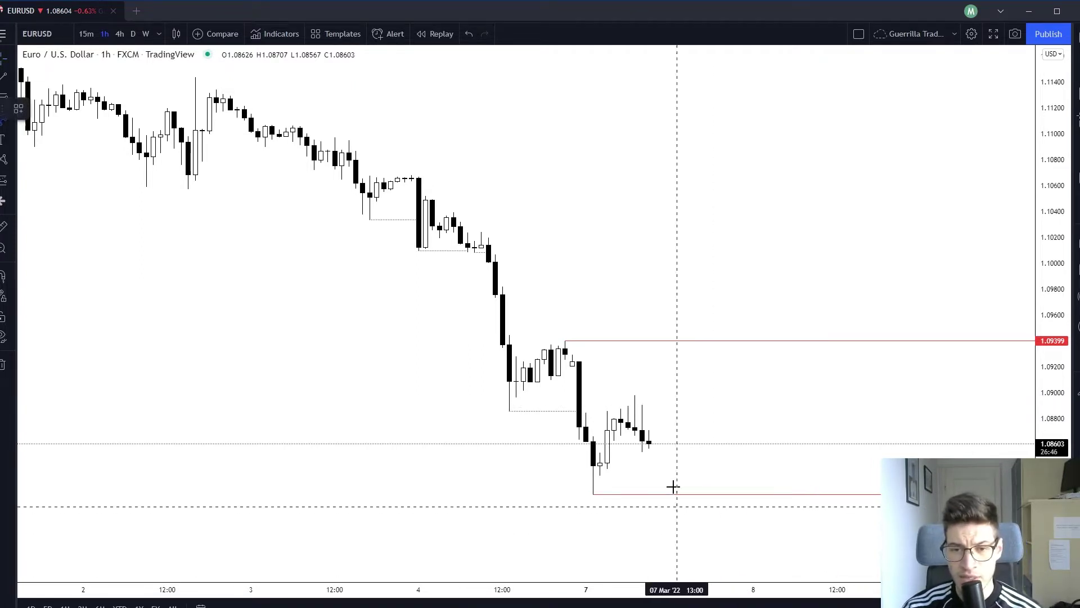
left_click(655, 440)
left_click(669, 419)
left_click(676, 429)
left_click(691, 395)
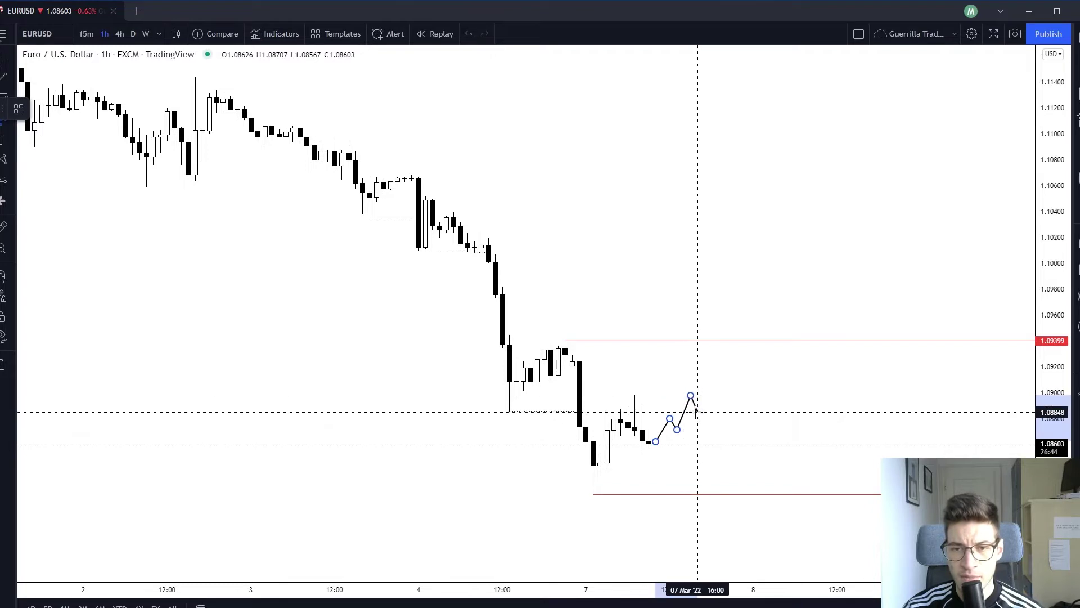
left_click(698, 412)
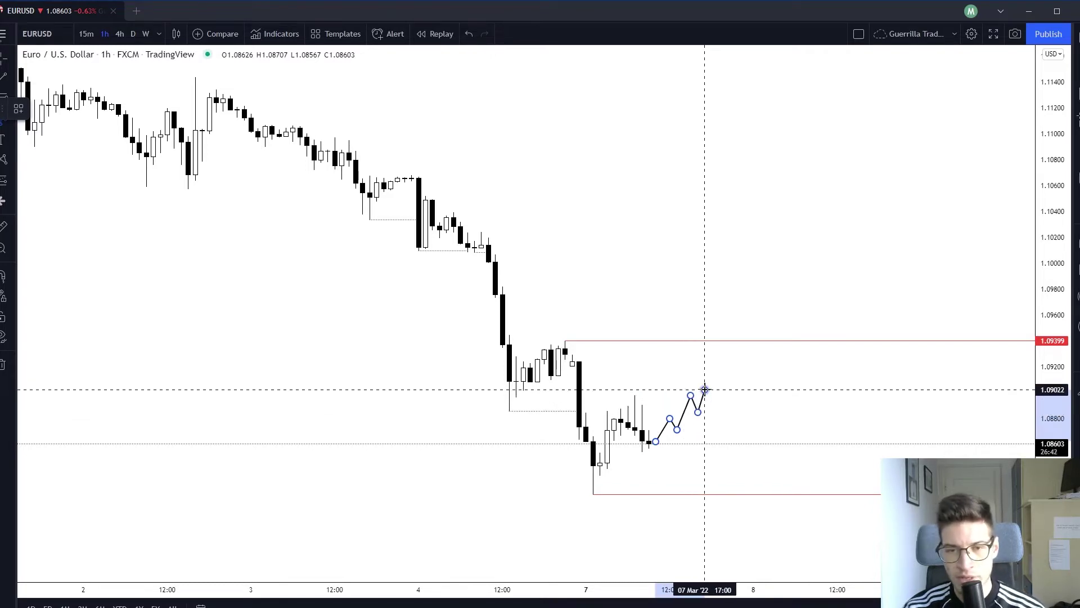
double_click(704, 389)
left_click(711, 403)
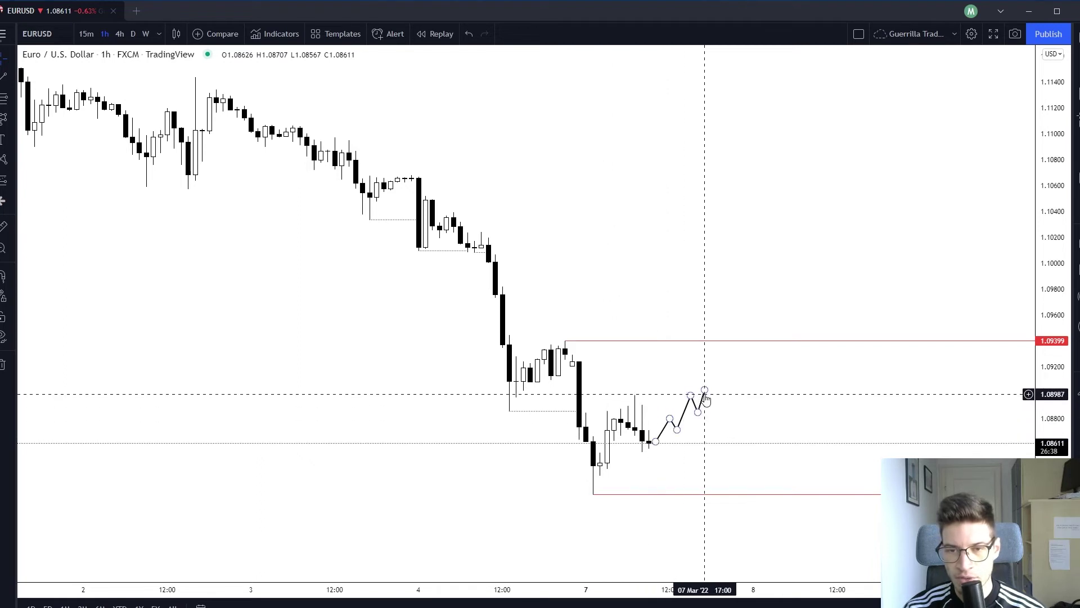
left_click(706, 398)
key("Delete")
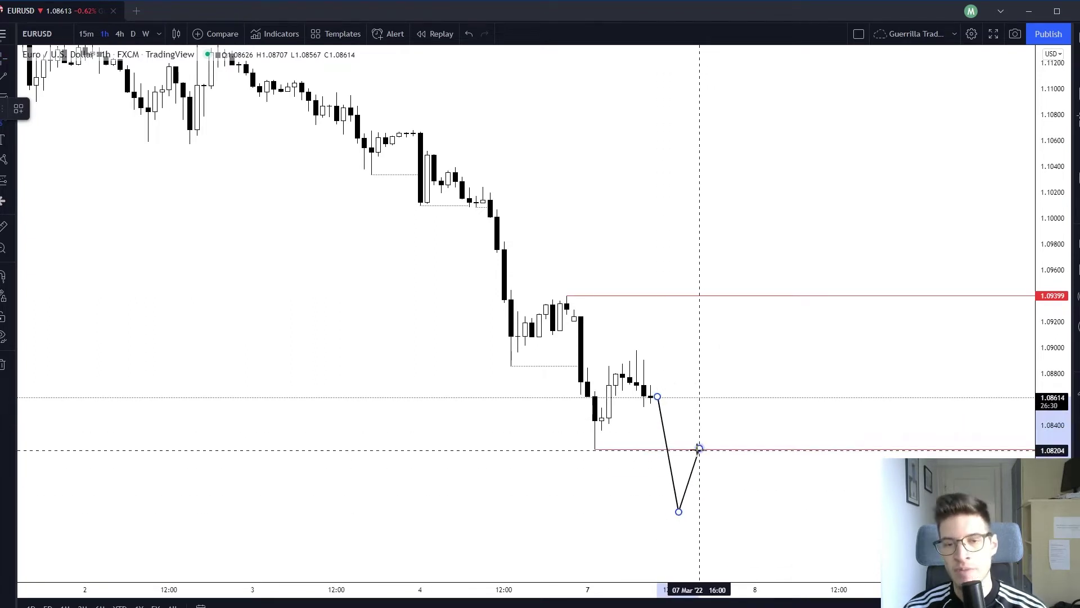
Sketch a sharp drop from the current price below the 1.08213 level with a stepped bounce from the new low, and discard it.
key("Escape")
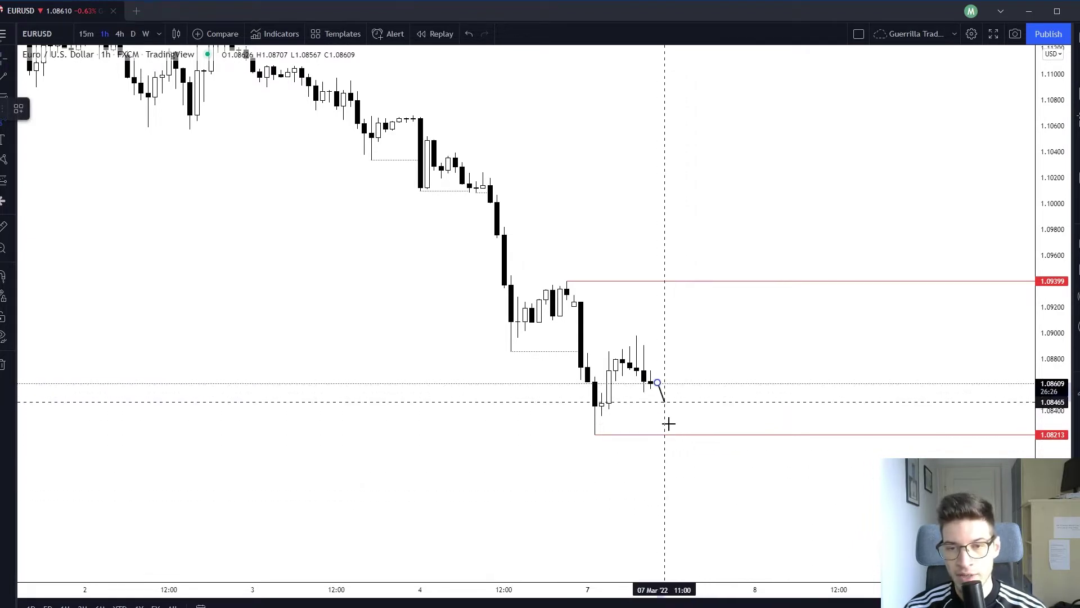
left_click(686, 543)
left_click(706, 522)
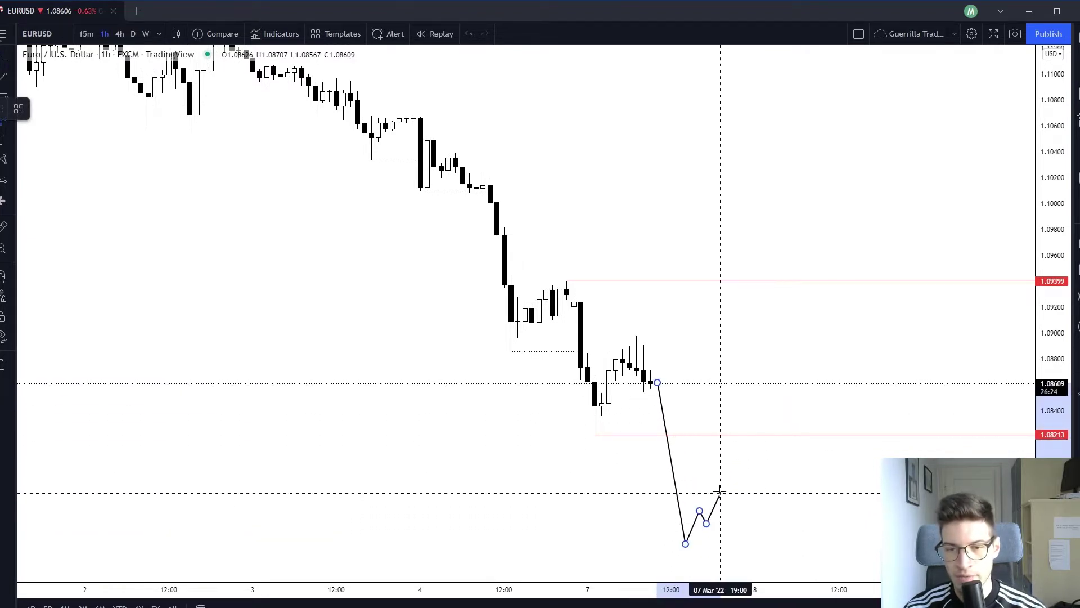
key("Escape")
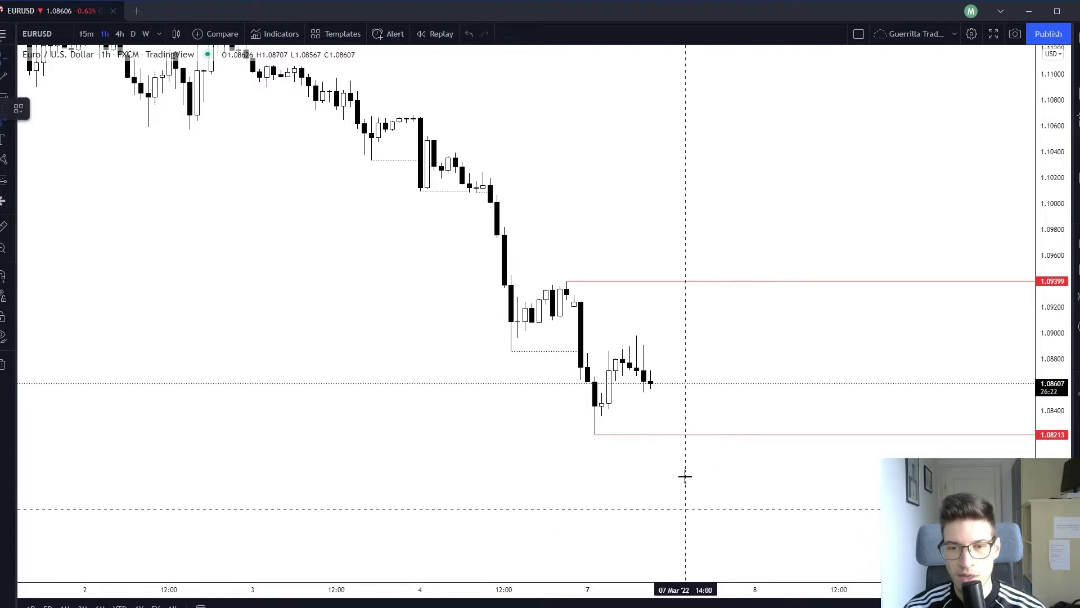
Sketch a stepped decline through the 1.08213 level followed by a strong rally and pullback below 1.09399, and discard the path.
left_click(664, 385)
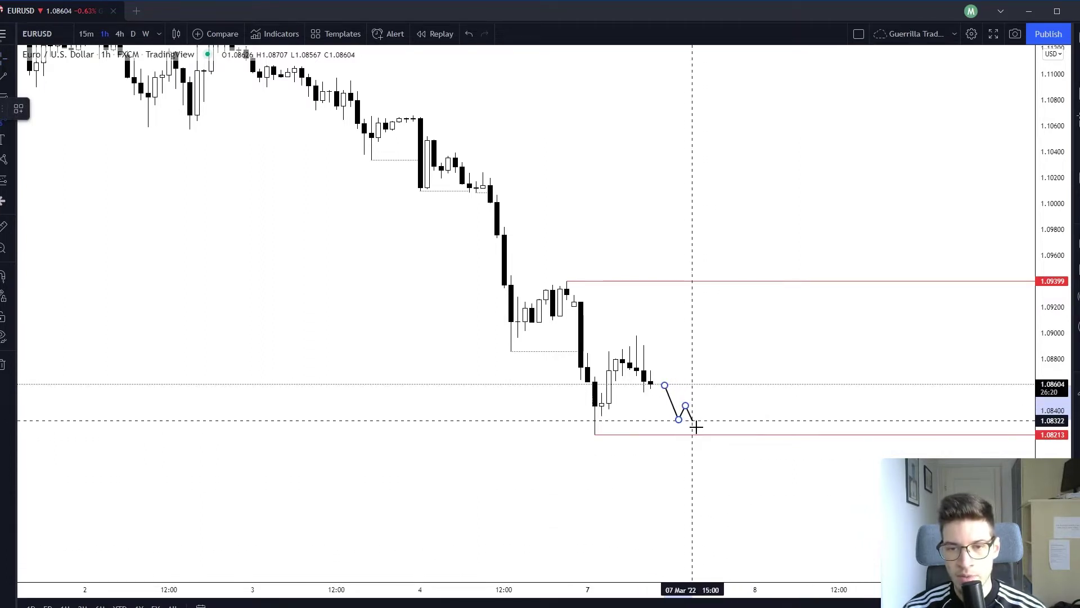
left_click(699, 433)
left_click(720, 420)
left_click(740, 457)
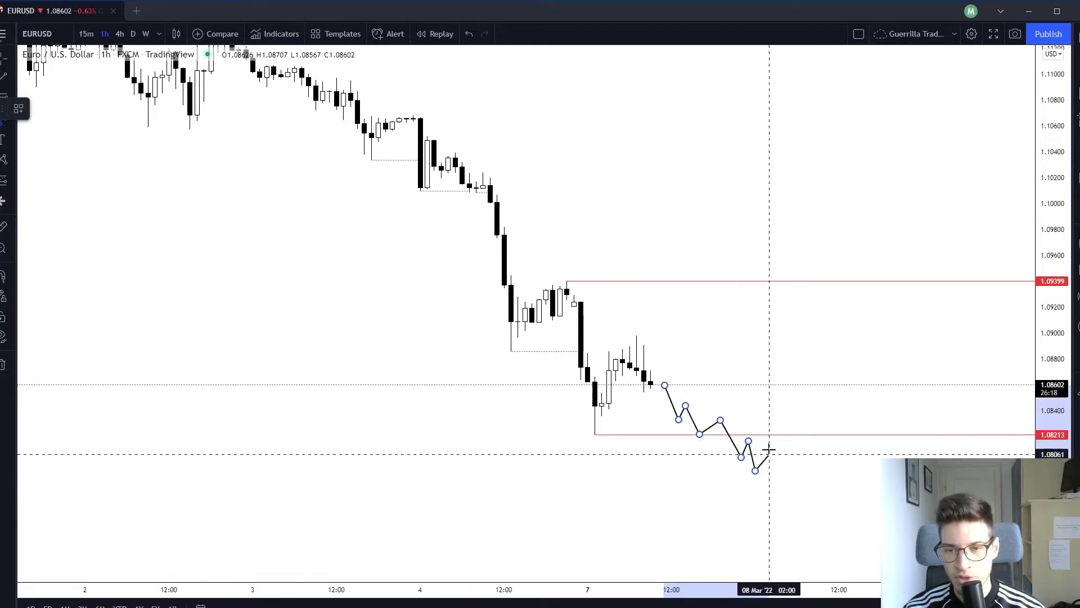
left_click(810, 332)
left_click(818, 372)
left_click(832, 353)
left_click(838, 399)
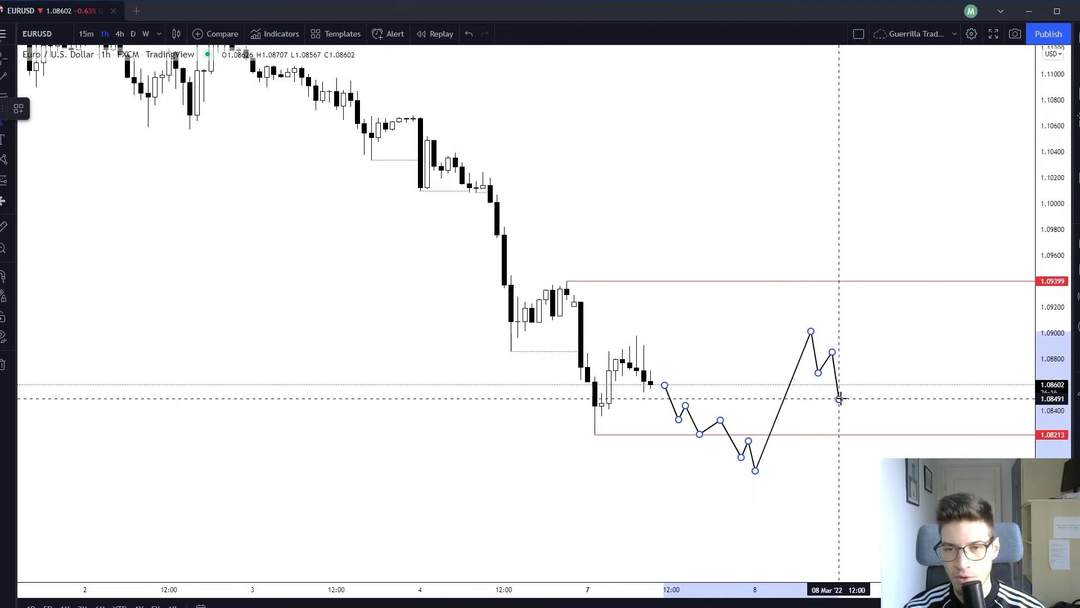
key("Escape")
Sketch a steep rise from the current price through the 1.09399 level with a zigzag pullback above it, and discard the path.
left_click_drag(756, 371, 762, 432)
scroll(856, 430, "up", 1)
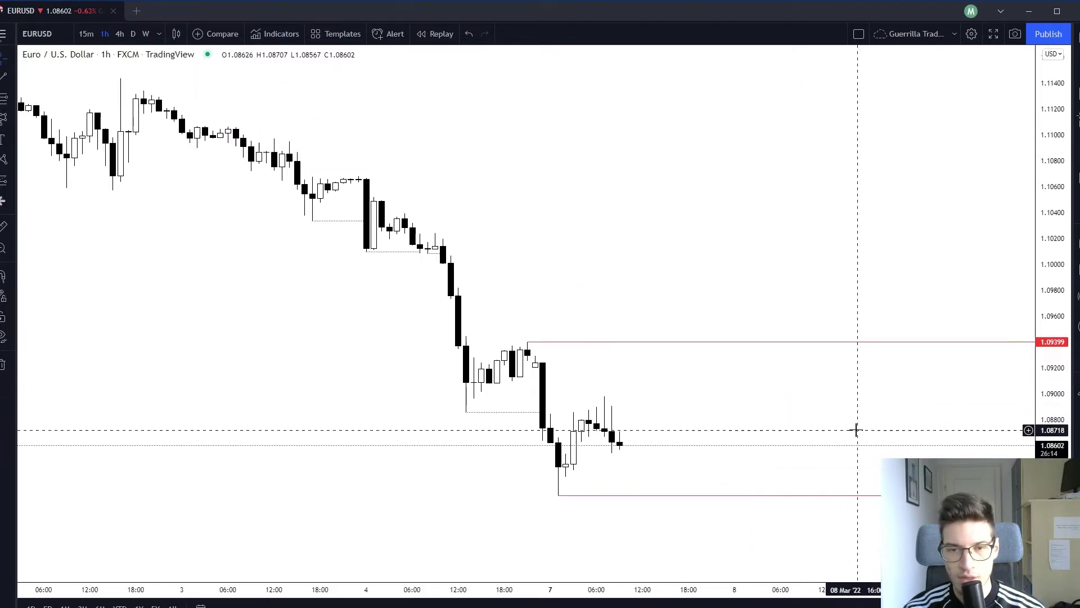
scroll(853, 428, "down", 2)
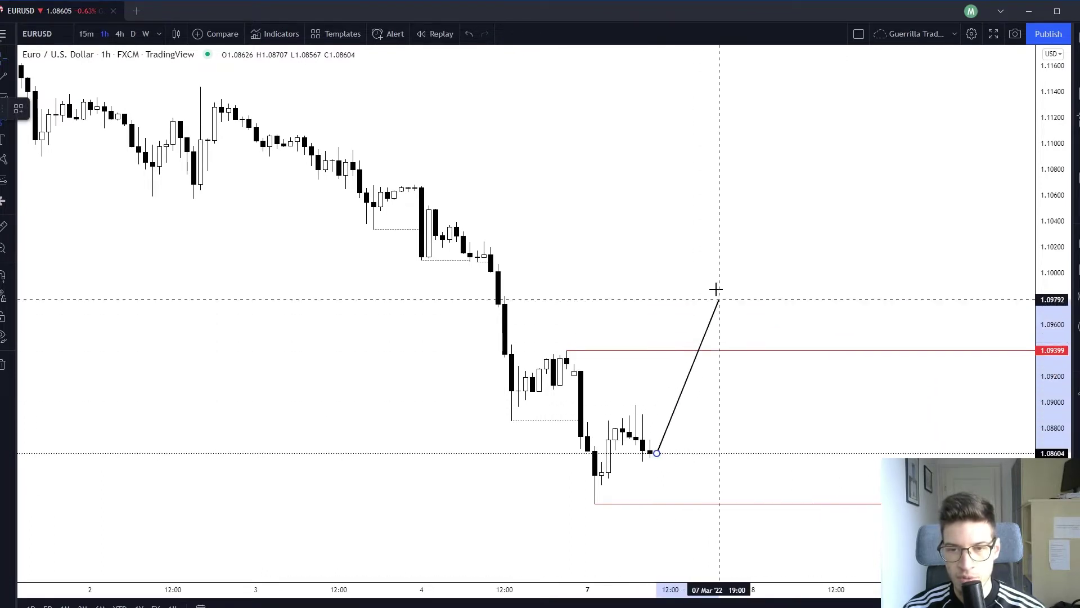
left_click(719, 256)
left_click(732, 307)
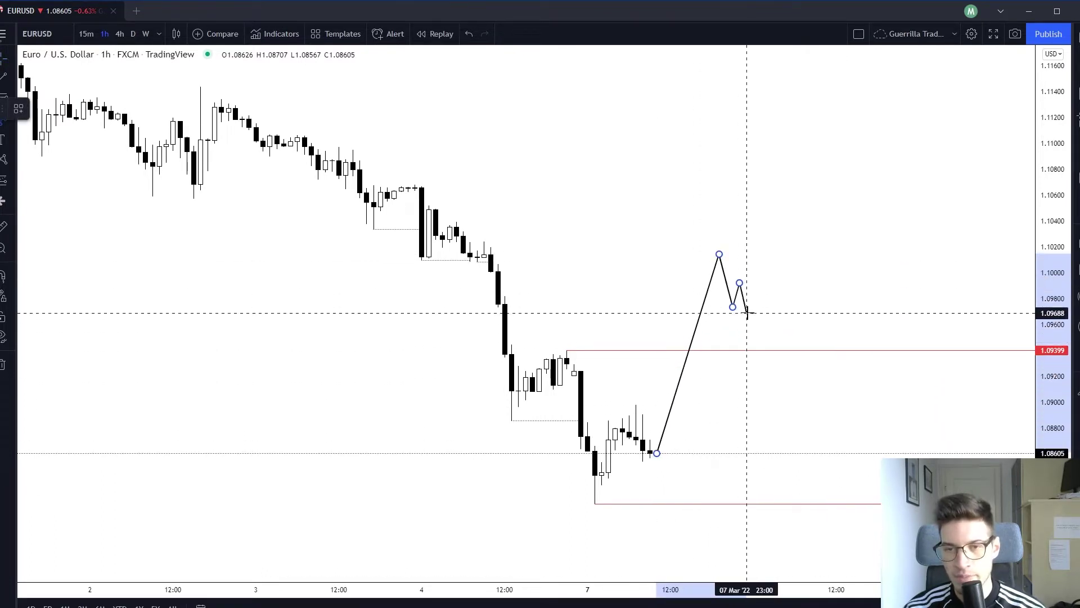
key("Escape")
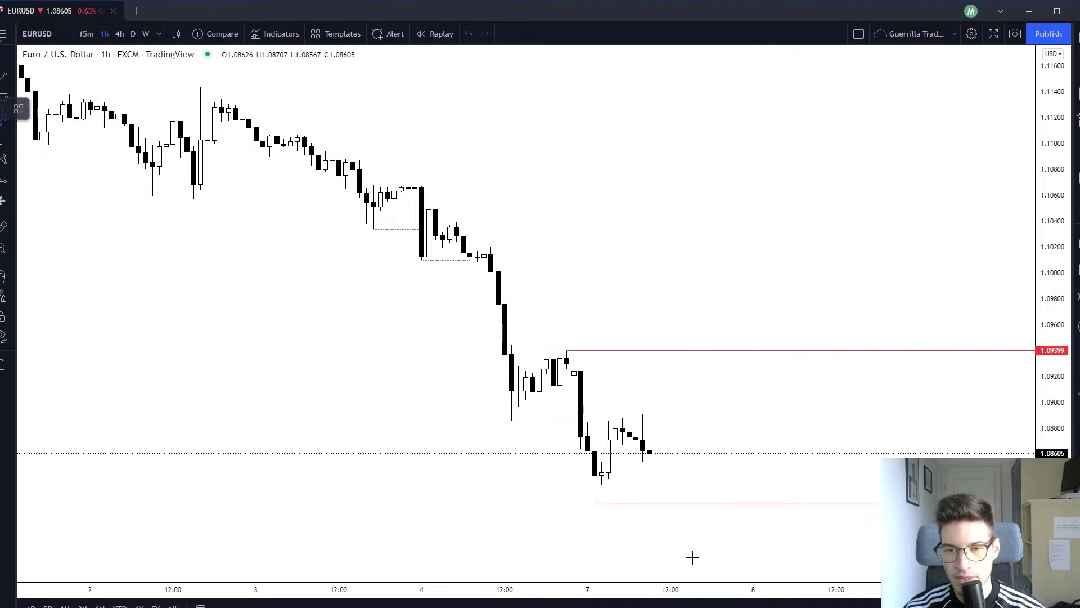
Sketch a stair-step rise from the current price to just above 1.09399 with a sharp drop back to about 1.0860, and discard it.
left_click(670, 453)
left_click(699, 389)
left_click(712, 416)
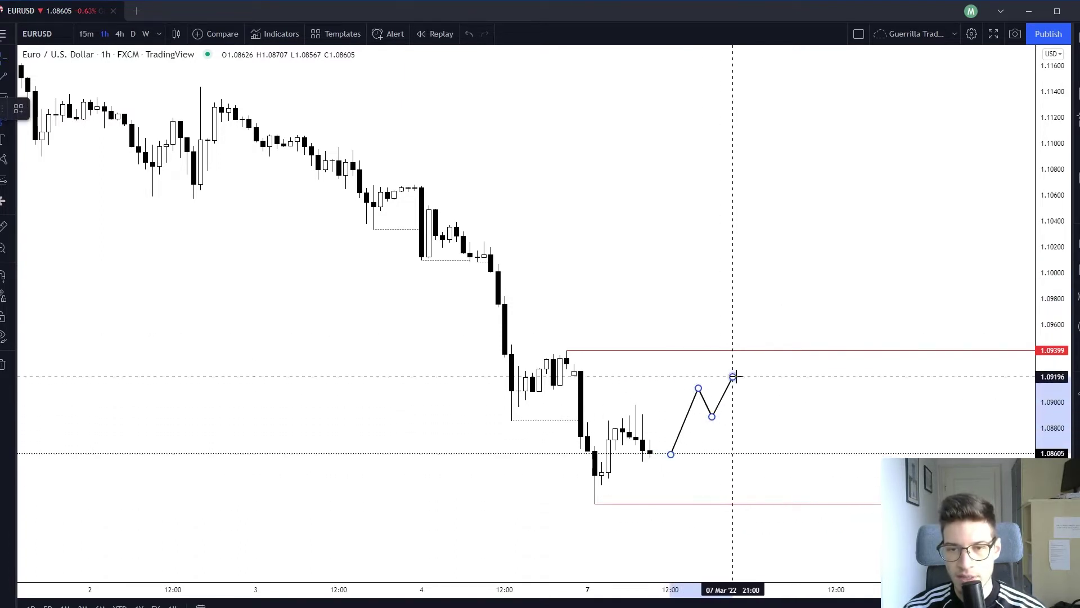
left_click(733, 376)
left_click(746, 399)
left_click(774, 356)
left_click(780, 375)
left_click(801, 336)
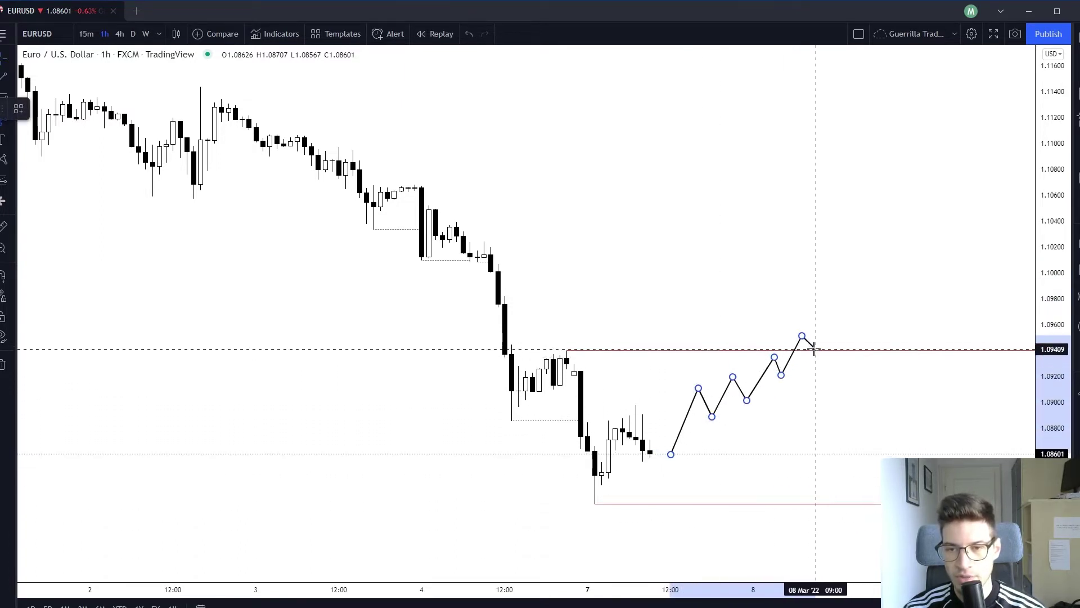
left_click(815, 349)
left_click(835, 321)
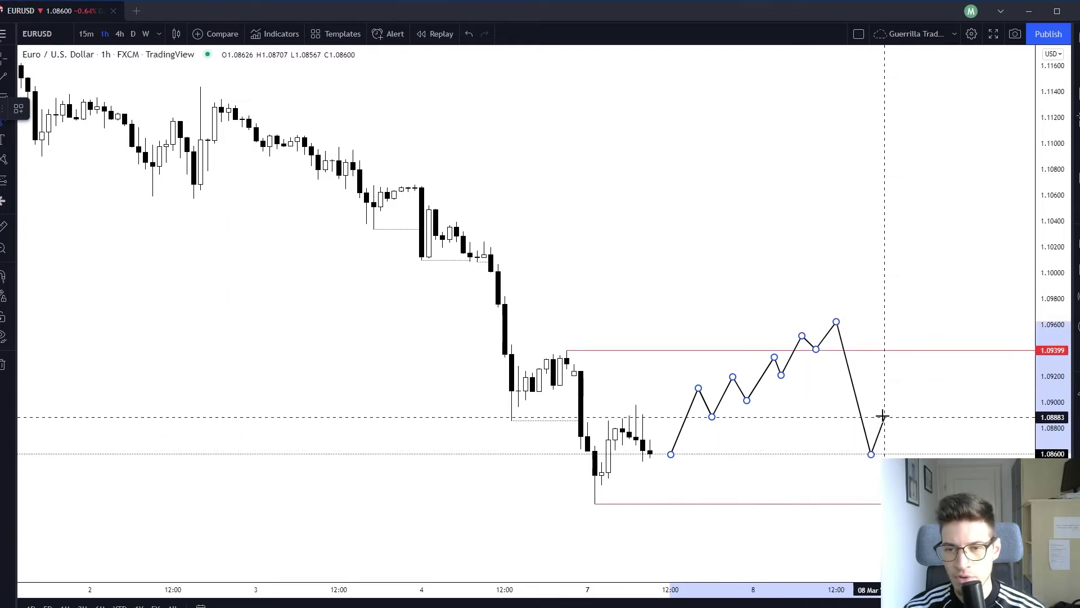
key("Escape")
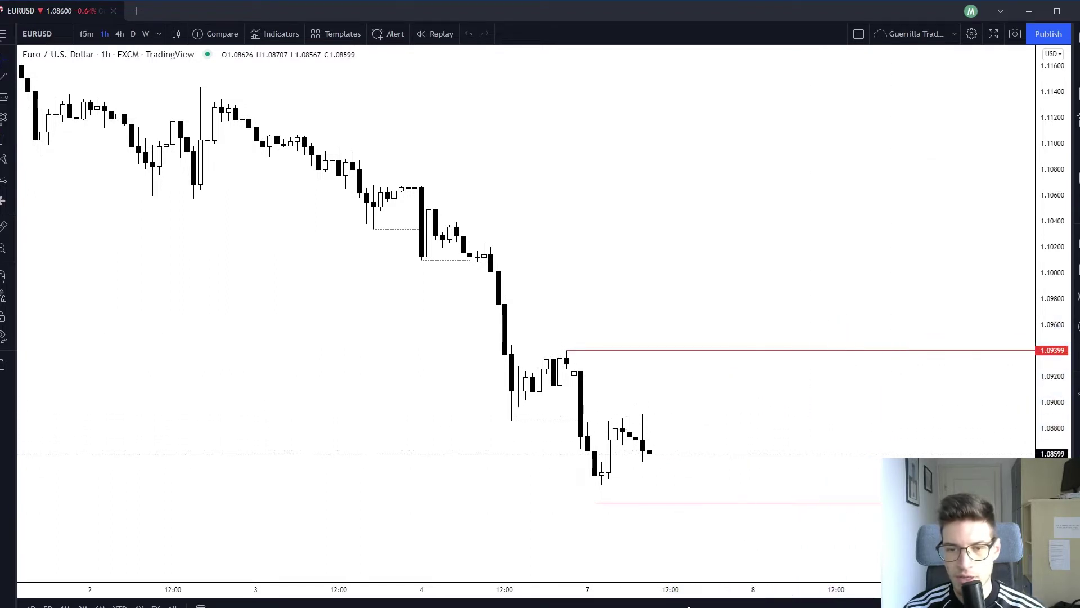
Sketch a zigzag path from the current price to just below 1.09399, down to just above 1.08213, and back up towards 1.0922.
left_click(664, 454)
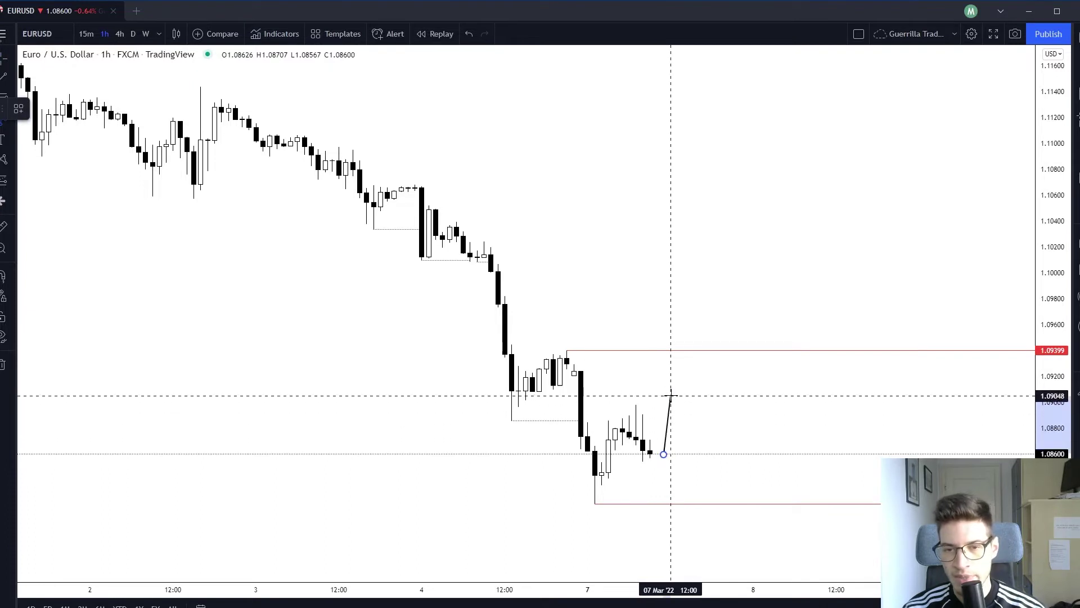
left_click(670, 395)
left_click(677, 422)
left_click(711, 368)
left_click(719, 407)
left_click(732, 388)
left_click(747, 441)
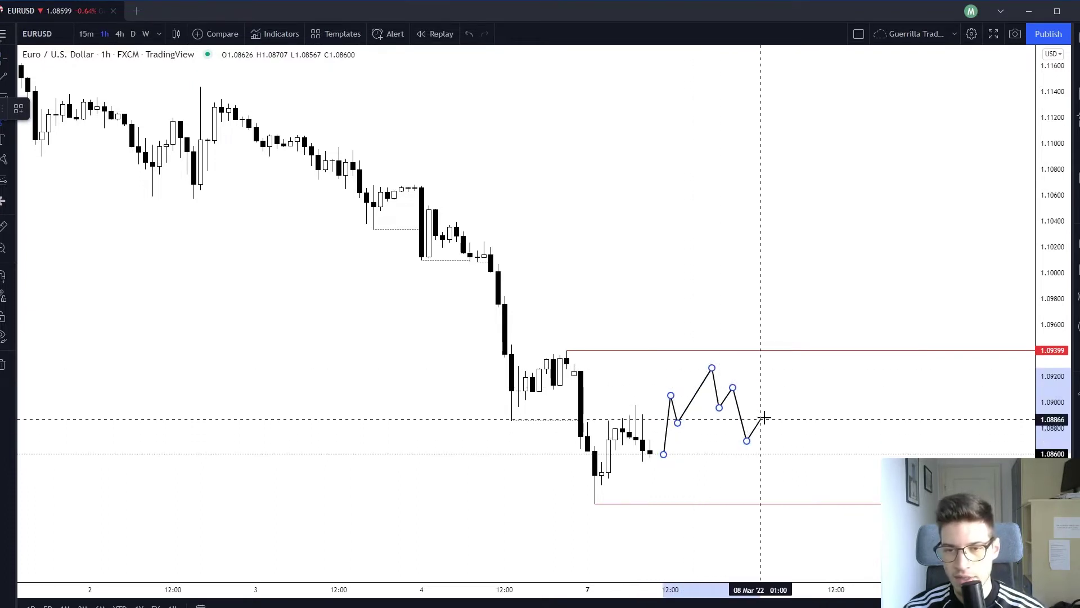
left_click(767, 417)
left_click(780, 474)
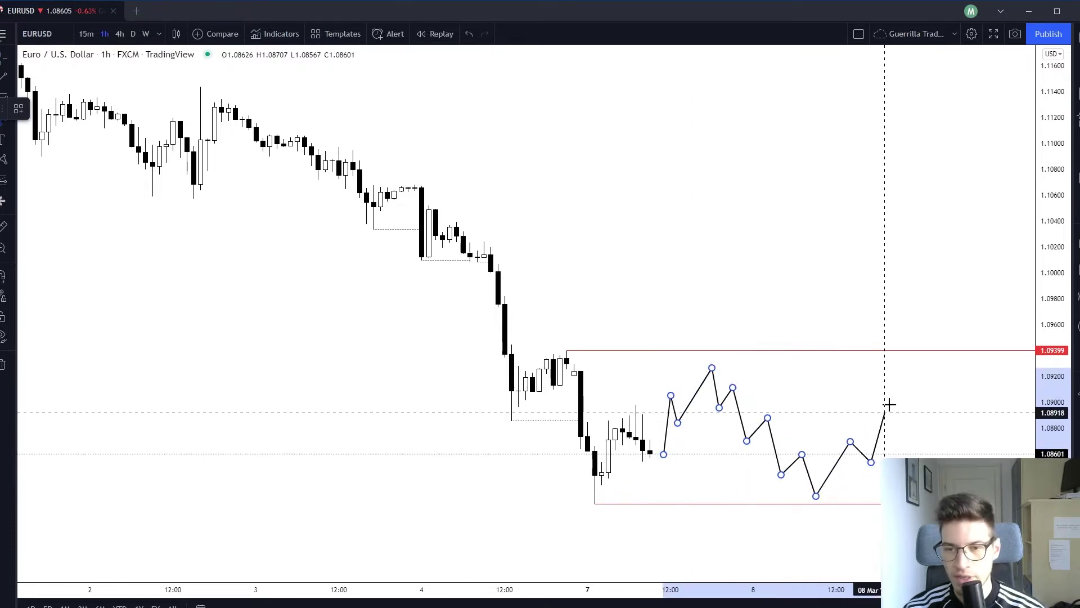
double_click(926, 374)
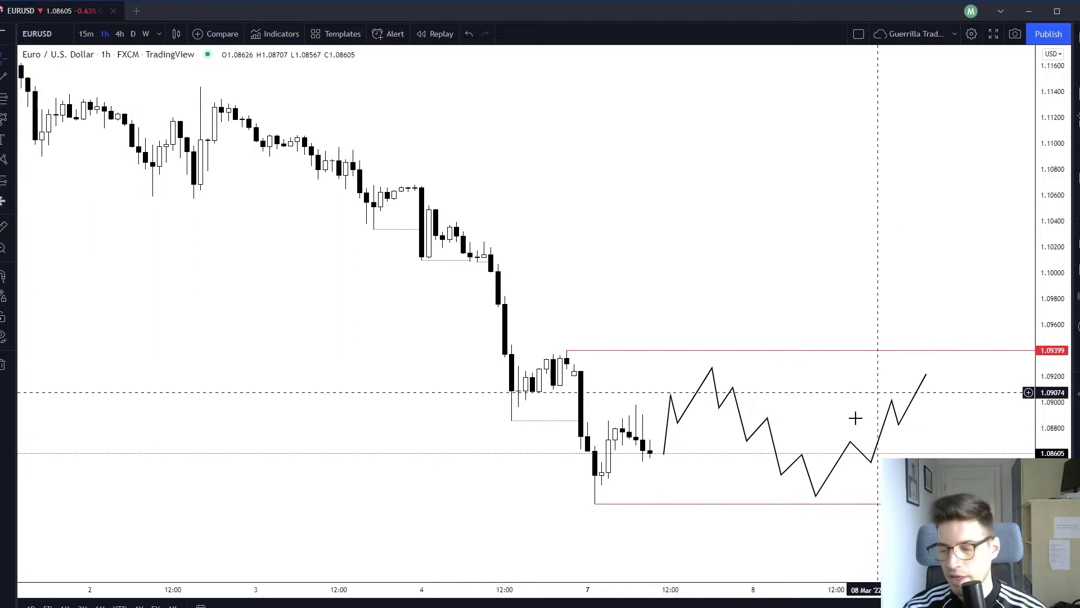
Draw a thin rectangle just above the 1.09399 level, from about 1.0962 to 1.0944, and place a copy just below 1.08213.
left_click_drag(834, 416, 727, 403)
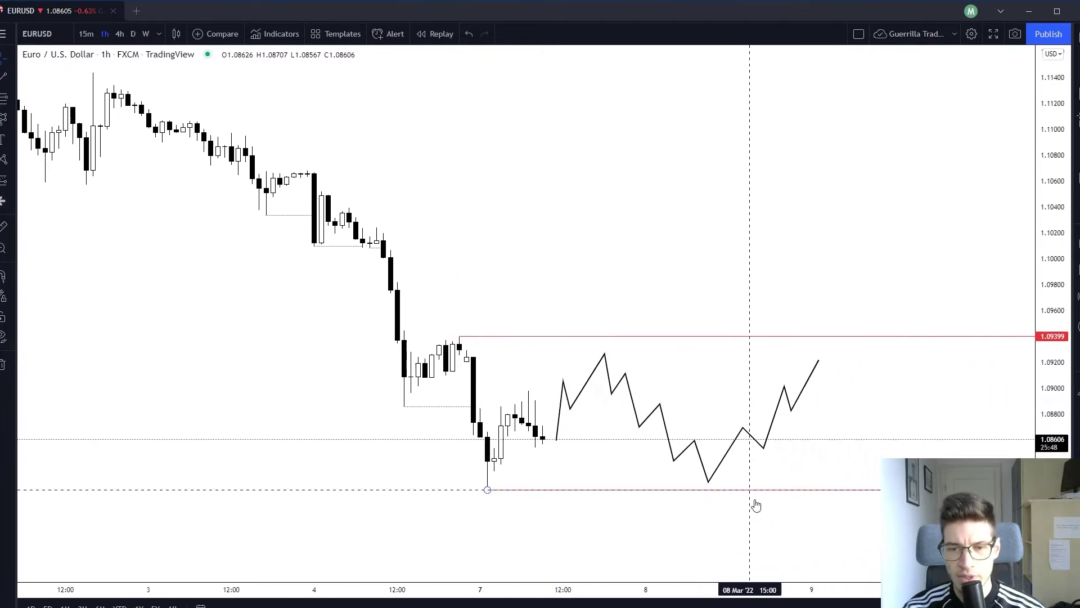
left_click_drag(787, 530, 777, 523)
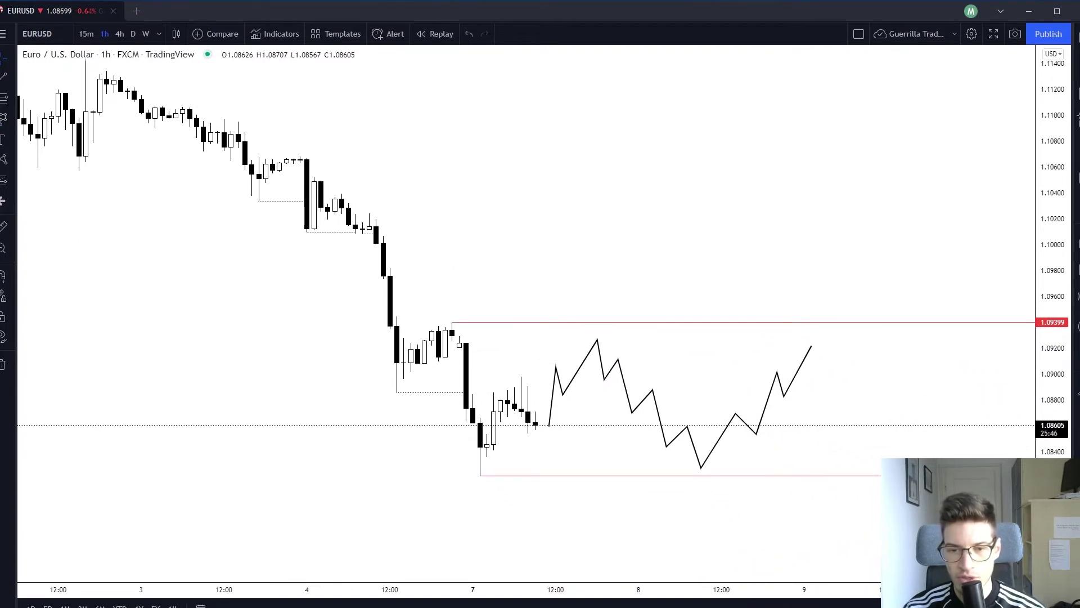
left_click(452, 293)
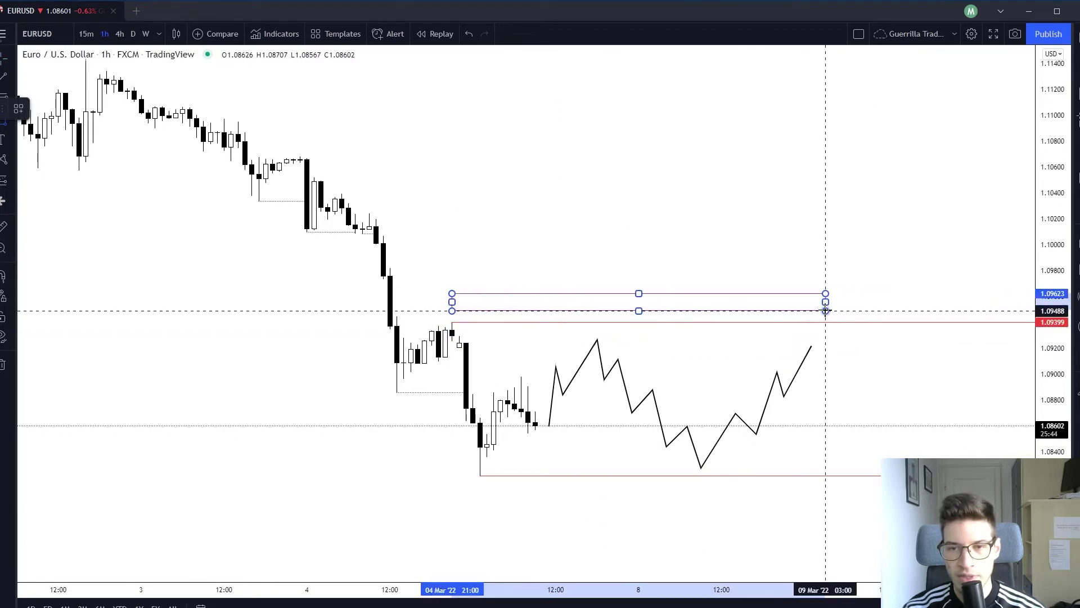
left_click(825, 316)
left_click_drag(805, 301, 790, 489)
left_click(854, 417)
Sketch a spike above the upper rectangle that falls back and a straight breakout towards 1.1009, discarding both paths.
left_click_drag(854, 416, 710, 410)
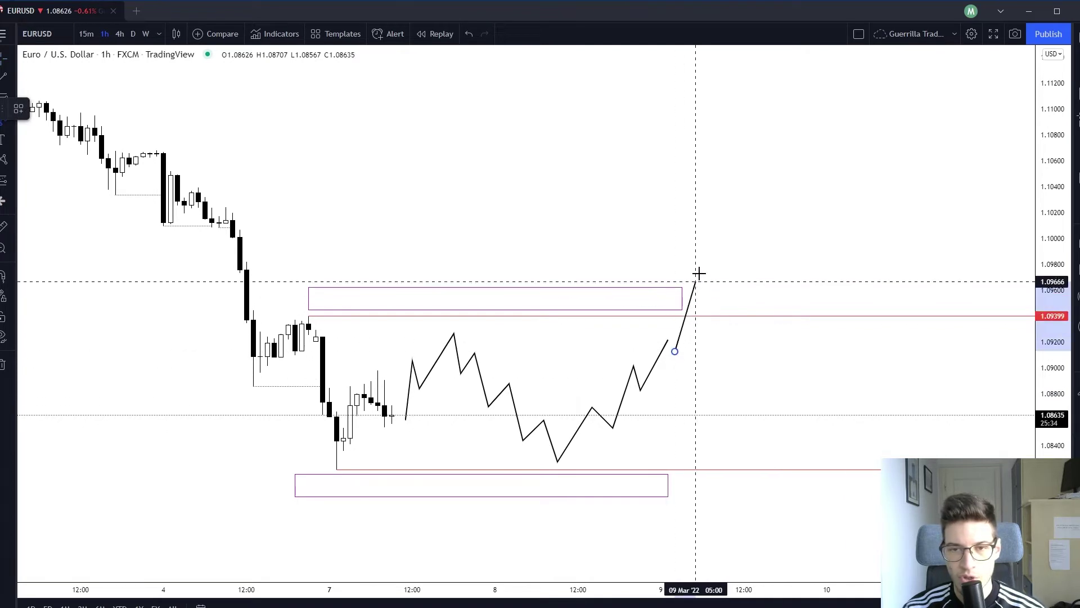
left_click(701, 248)
left_click(716, 345)
key("Escape")
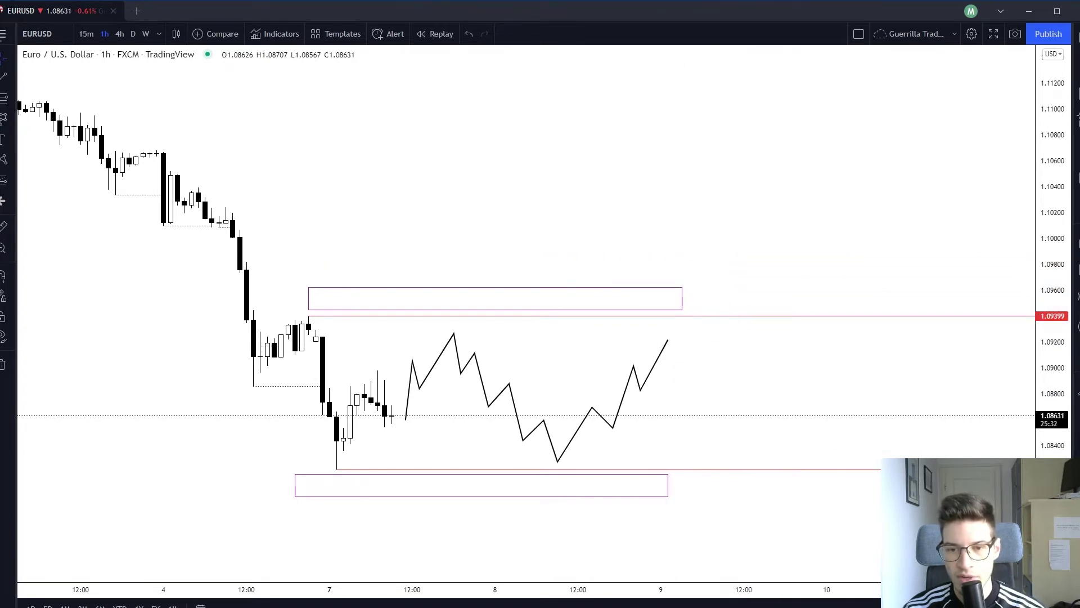
left_click(681, 362)
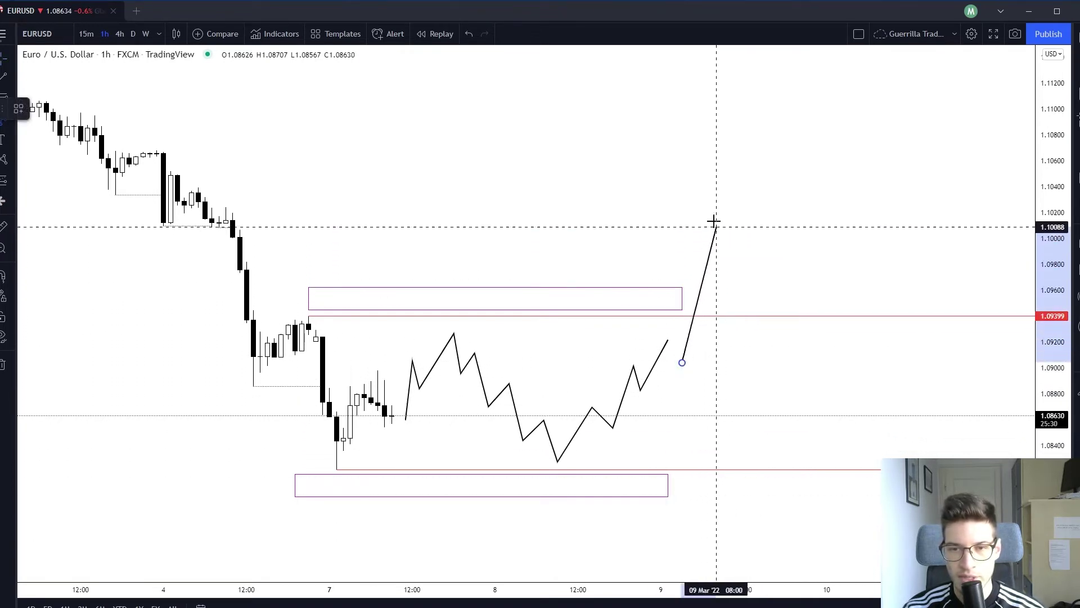
key("Escape")
Delete the upper rectangle, the zigzag price path and the lower rectangle from the chart.
left_click(683, 298)
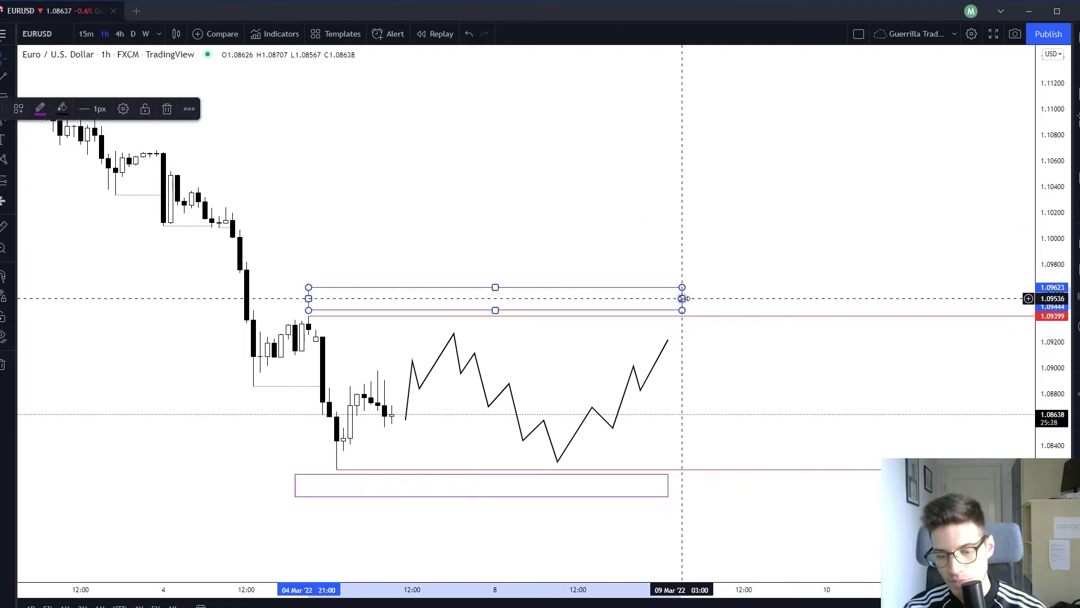
key("Delete")
left_click(668, 340)
key("Delete")
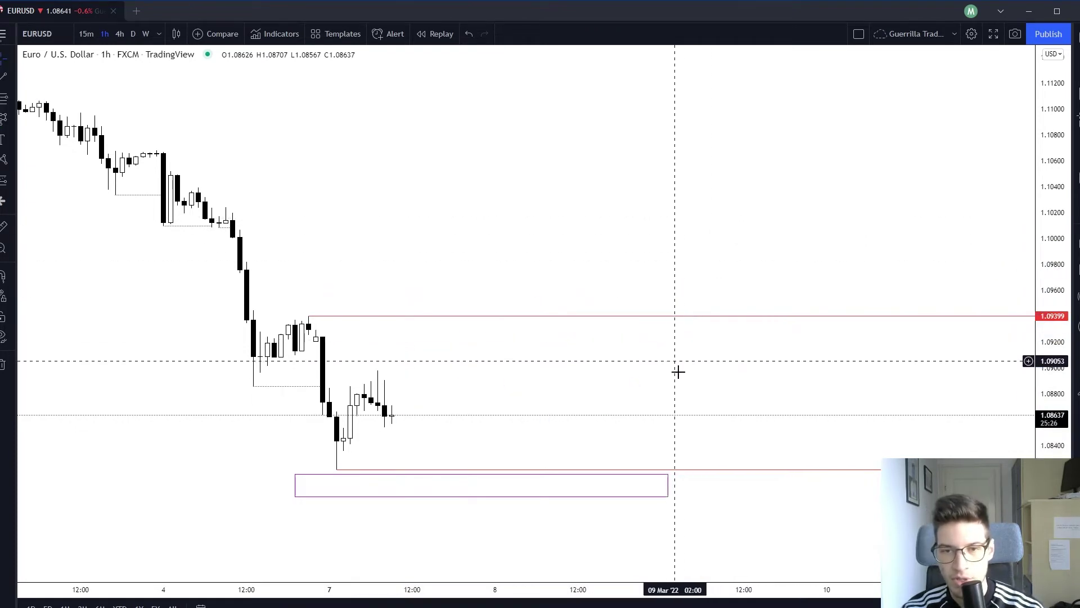
left_click(668, 481)
key("Delete")
Switch the chart to EURJPY and move the lower red level down to the recent candle low at 124.777.
left_click_drag(686, 406, 730, 395)
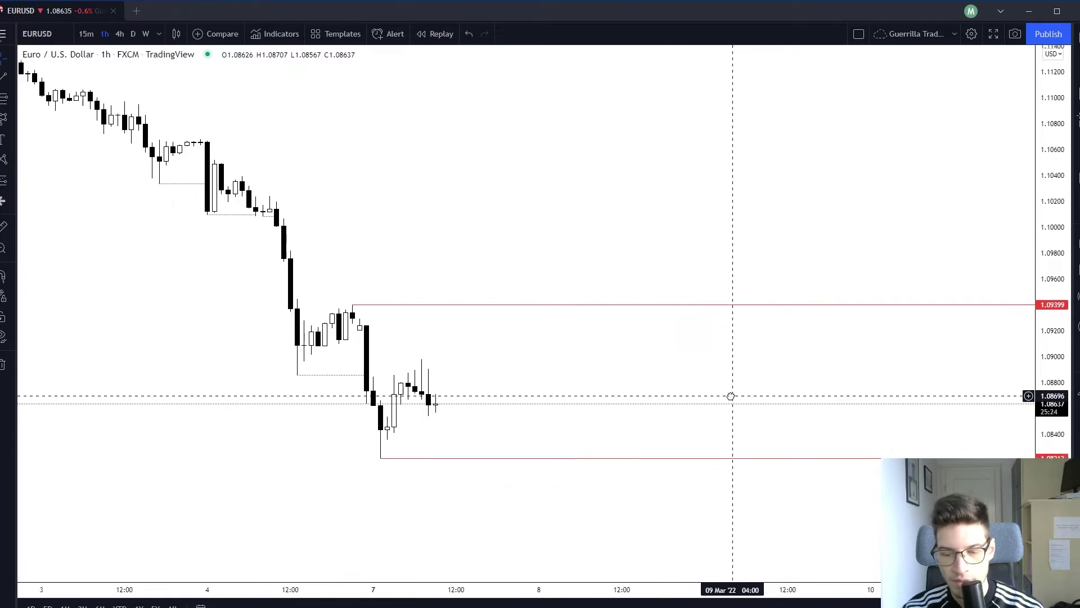
key("Down")
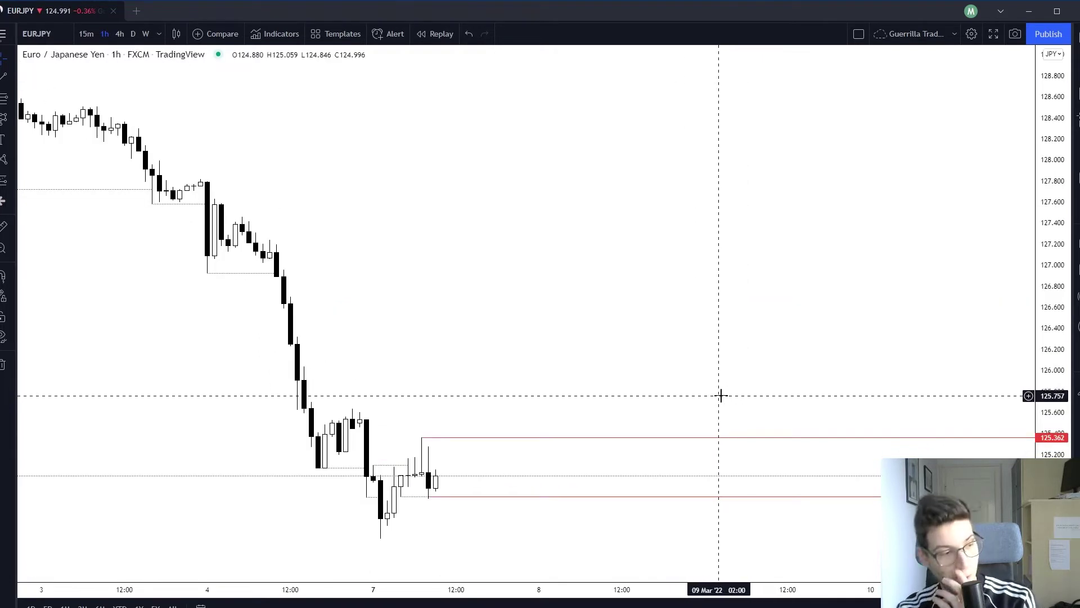
left_click_drag(654, 378, 757, 337)
left_click_drag(570, 322, 659, 296)
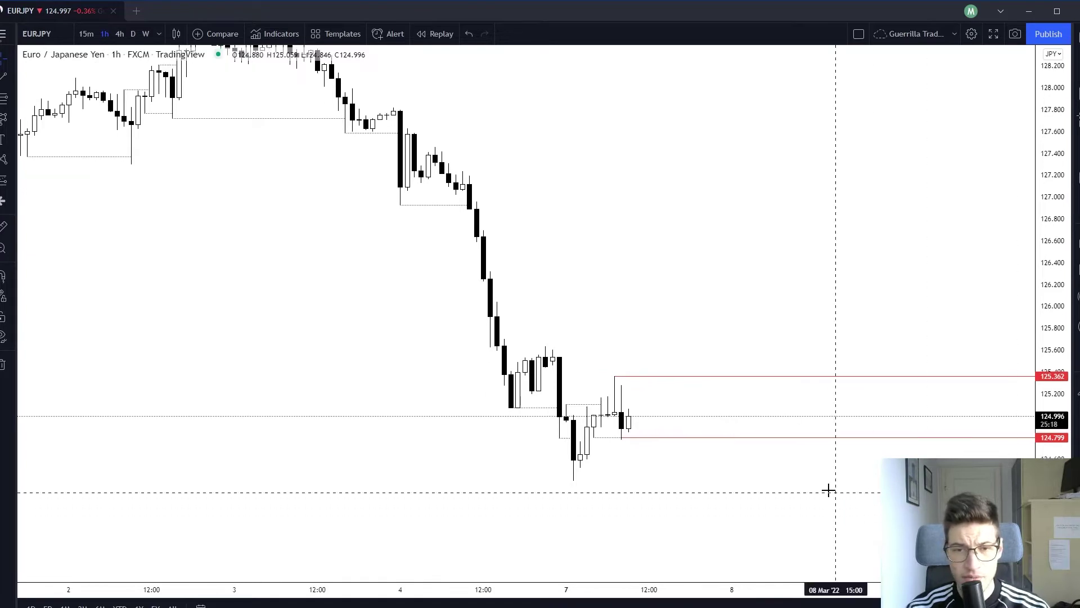
scroll(685, 345, "up", 3)
left_click_drag(707, 327, 707, 319)
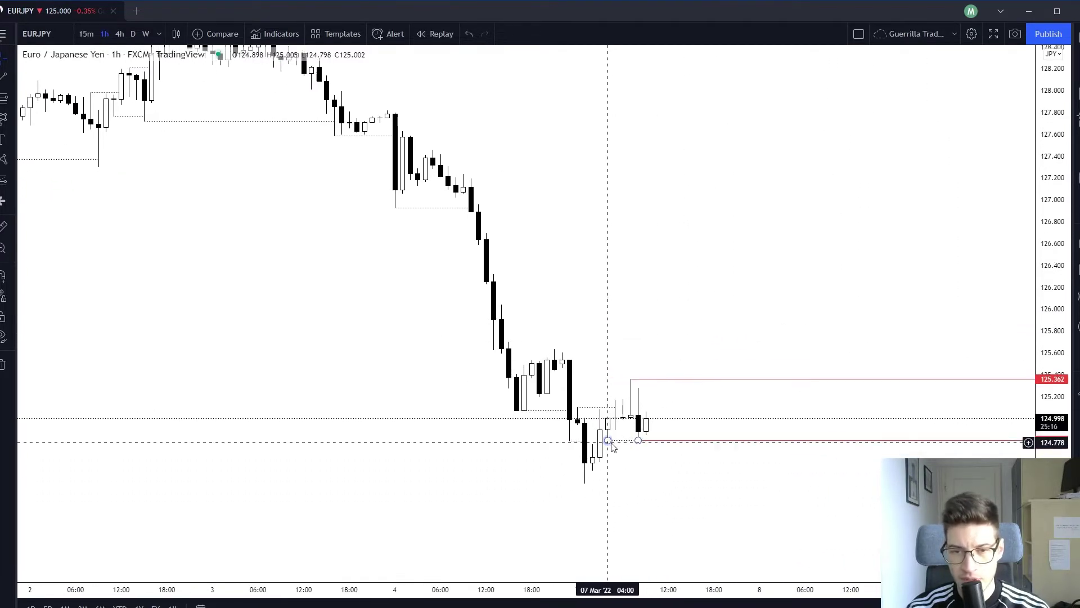
left_click_drag(656, 440, 638, 442)
left_click(669, 411)
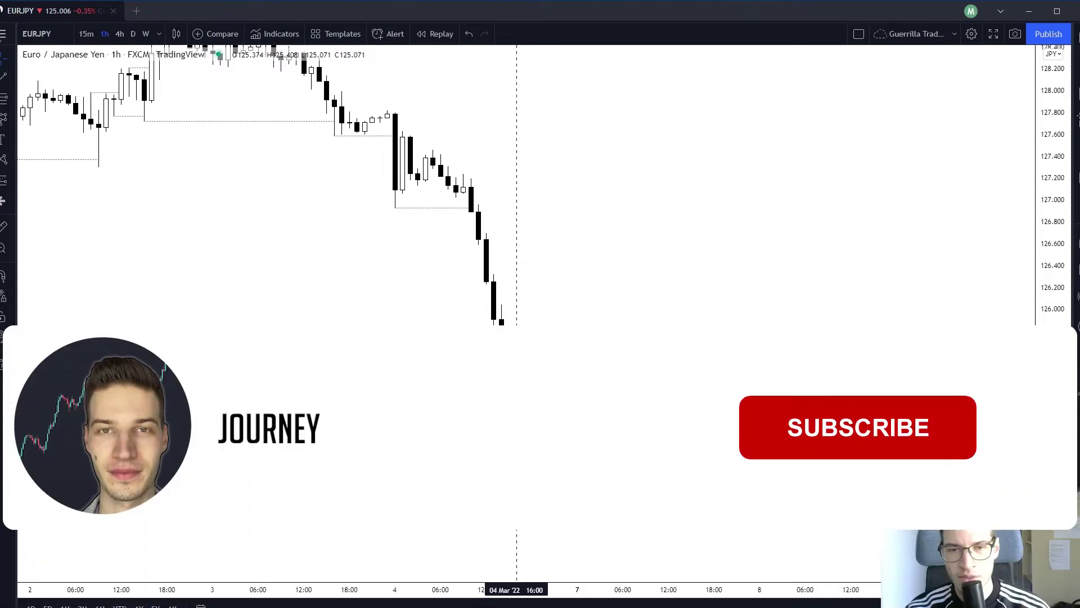
left_click_drag(569, 423, 566, 416)
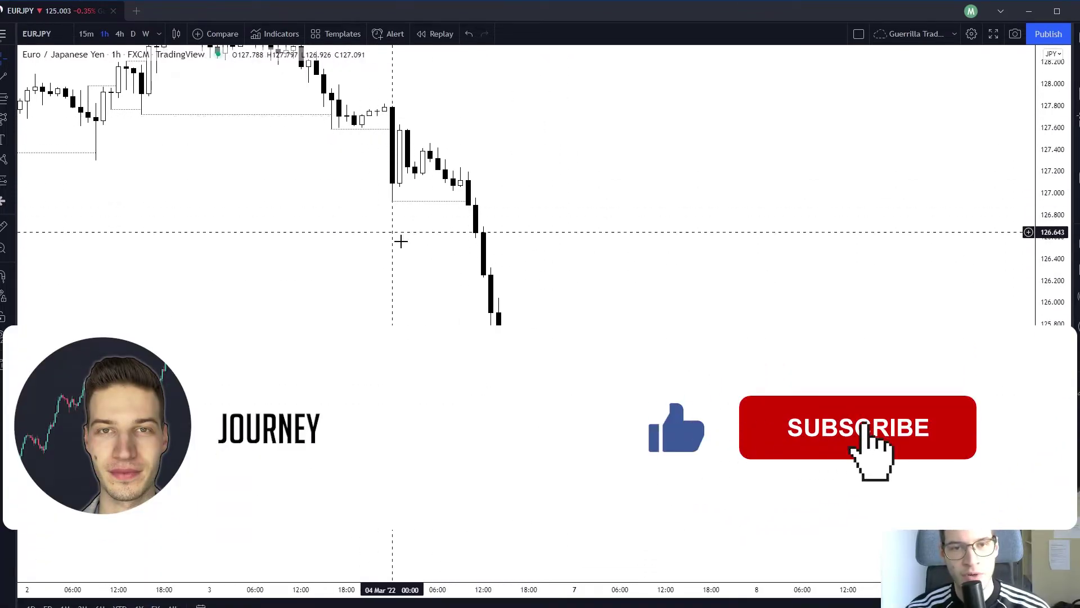
mouse_move(465, 297)
left_mouse_down()
mouse_move(487, 348)
mouse_move(474, 279)
left_mouse_up()
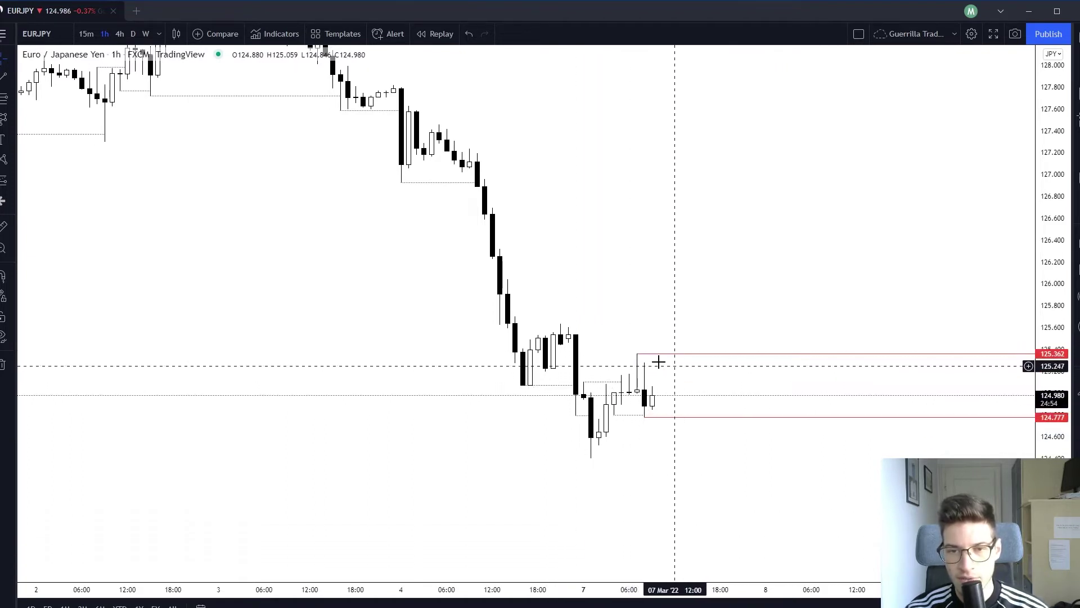
left_click_drag(748, 290, 739, 280)
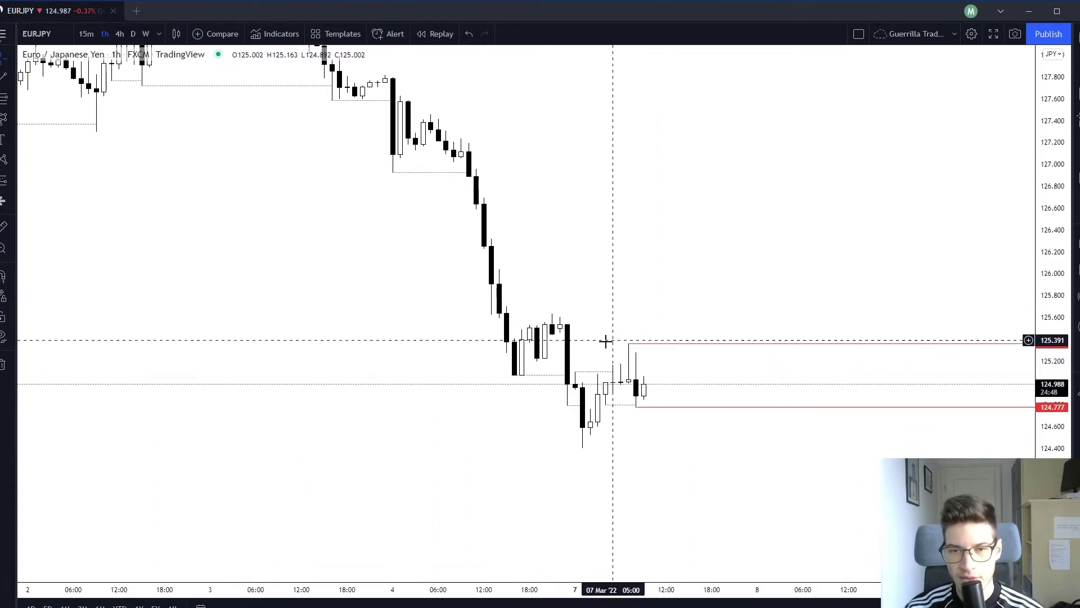
Sketch a zigzag decline below 124.777, a rally to just above 125.362 and a drop back below 124.777, and discard the path.
left_click_drag(682, 364, 631, 354)
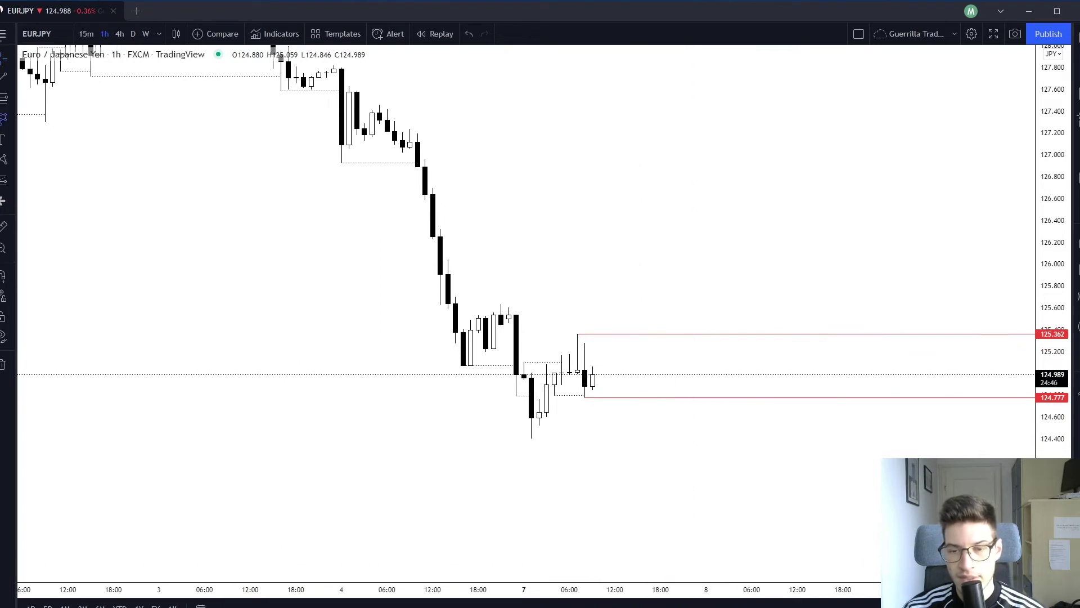
left_click(614, 412)
left_click(638, 388)
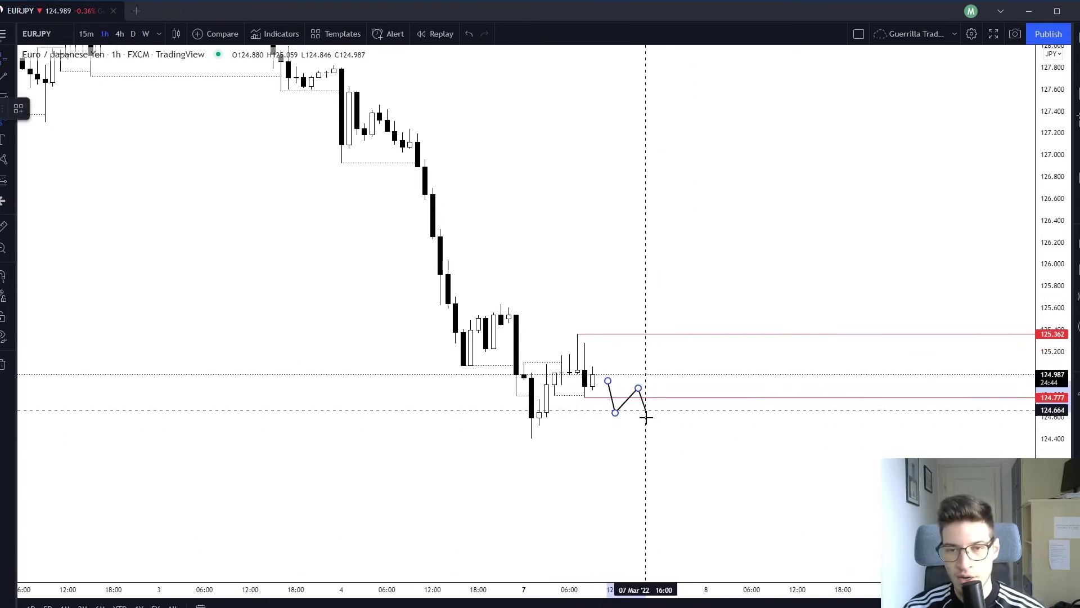
left_click(660, 444)
left_click(684, 412)
left_click(699, 455)
left_click(721, 379)
left_click(729, 406)
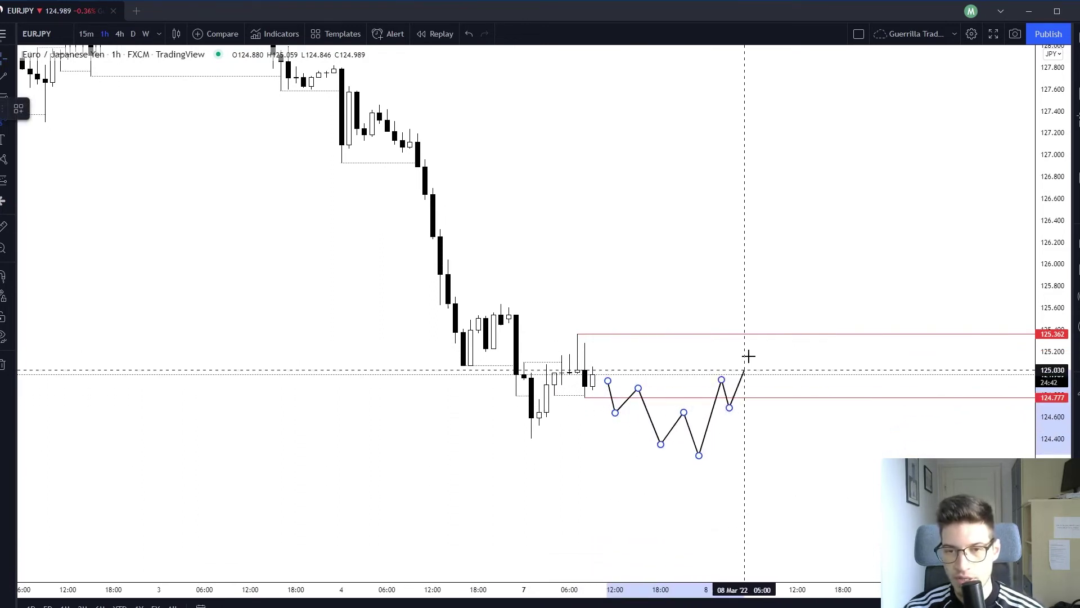
left_click(751, 338)
left_click(767, 371)
left_click(782, 321)
left_click(797, 383)
left_click(843, 426)
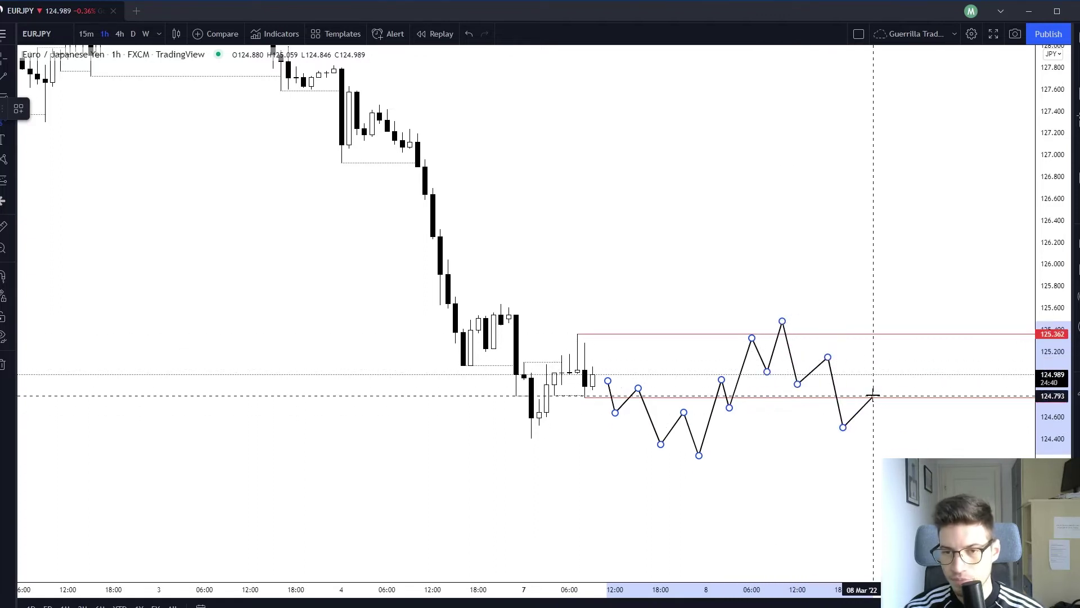
key("Escape")
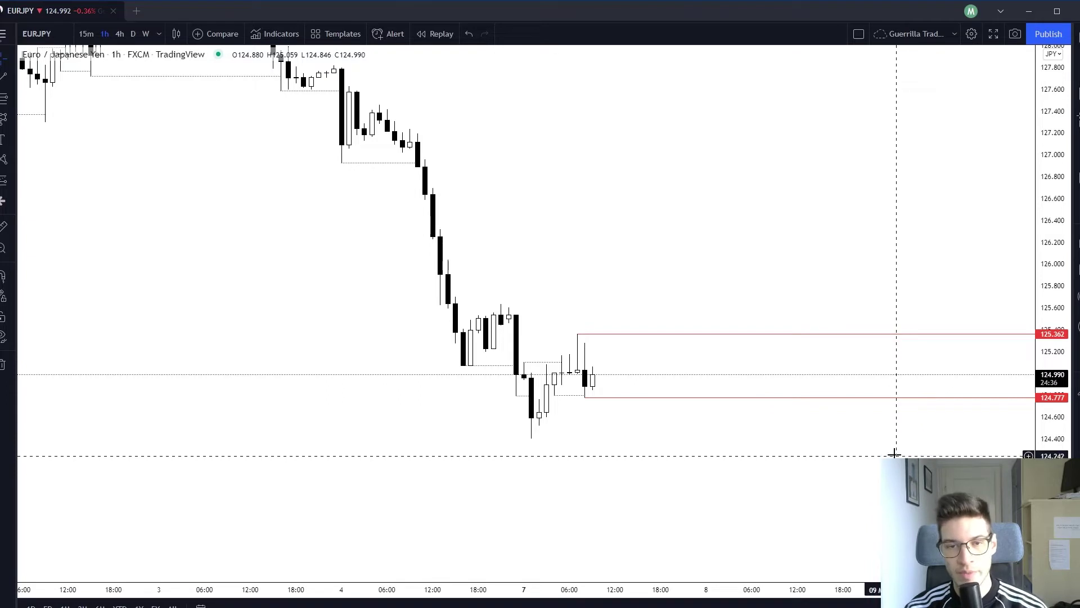
Sketch a sharp straight drop from the current price through 124.777 towards about 123.9, and discard it.
left_click_drag(730, 446, 732, 438)
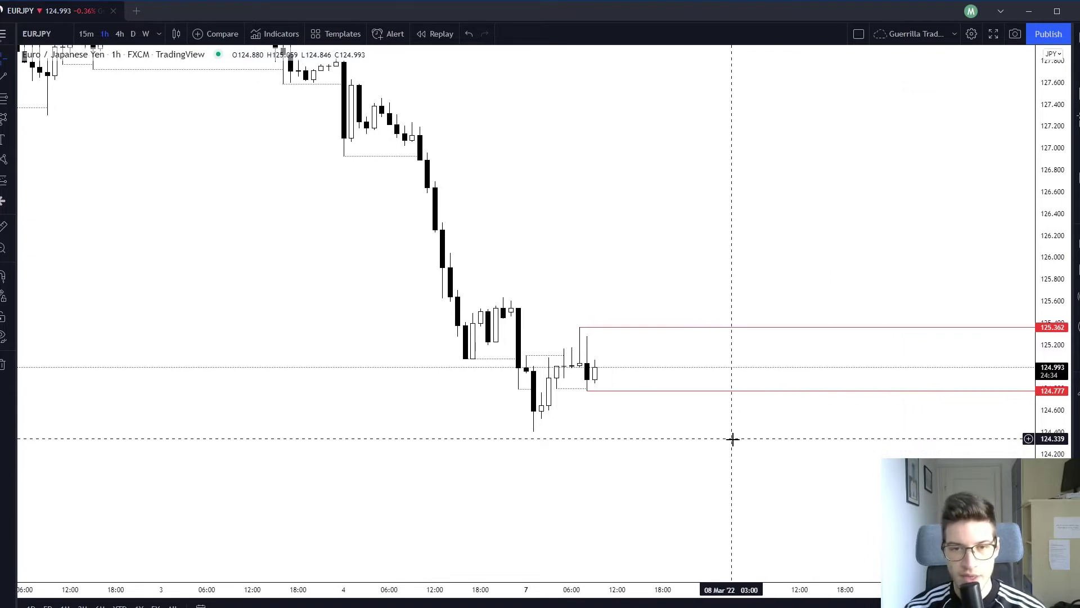
left_click_drag(740, 552, 725, 500)
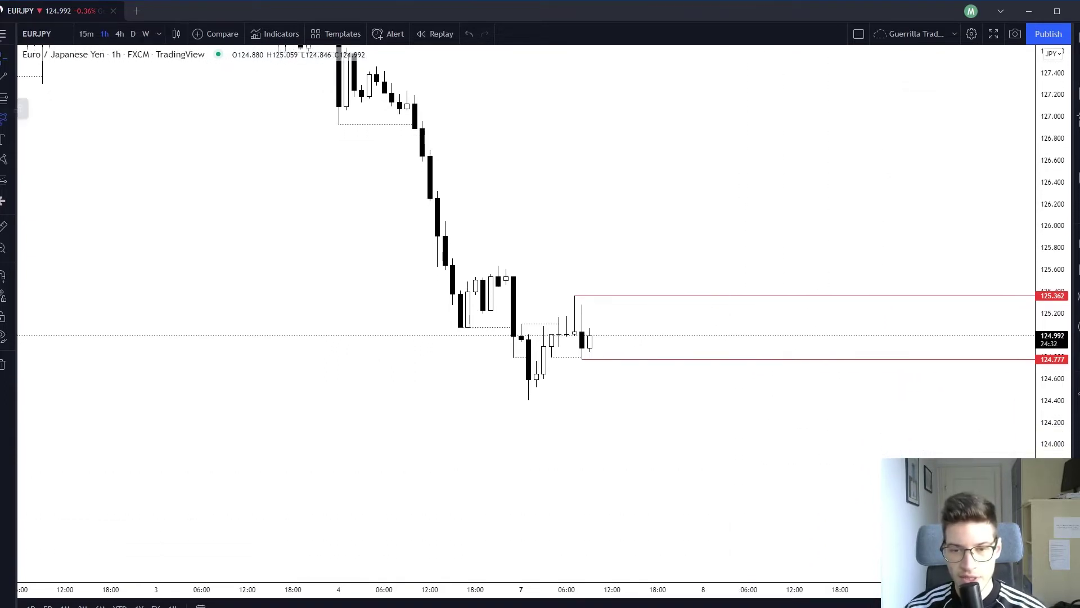
left_click(597, 333)
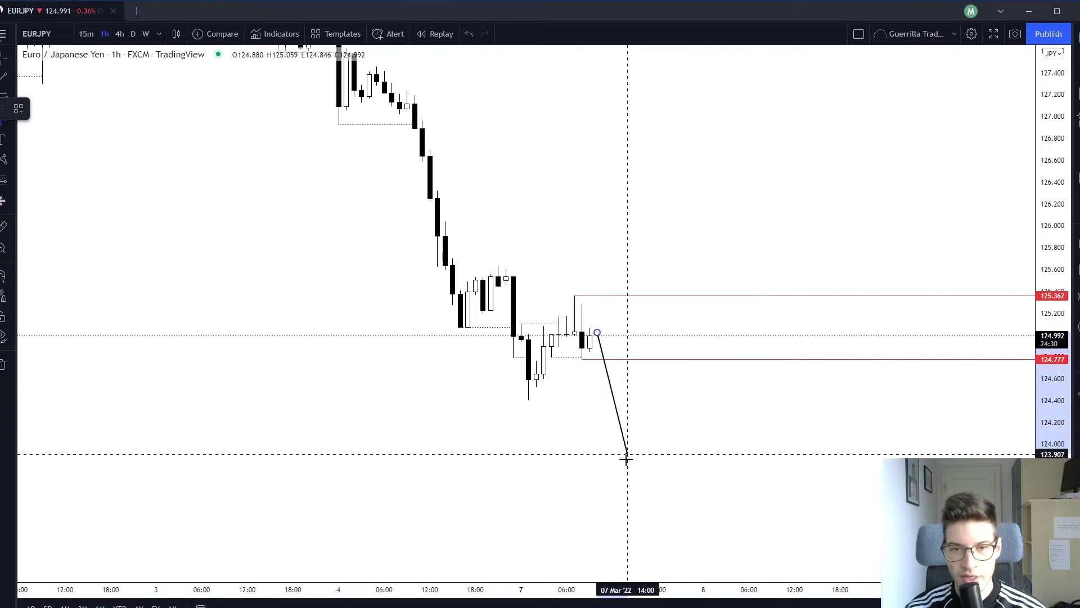
key("Escape")
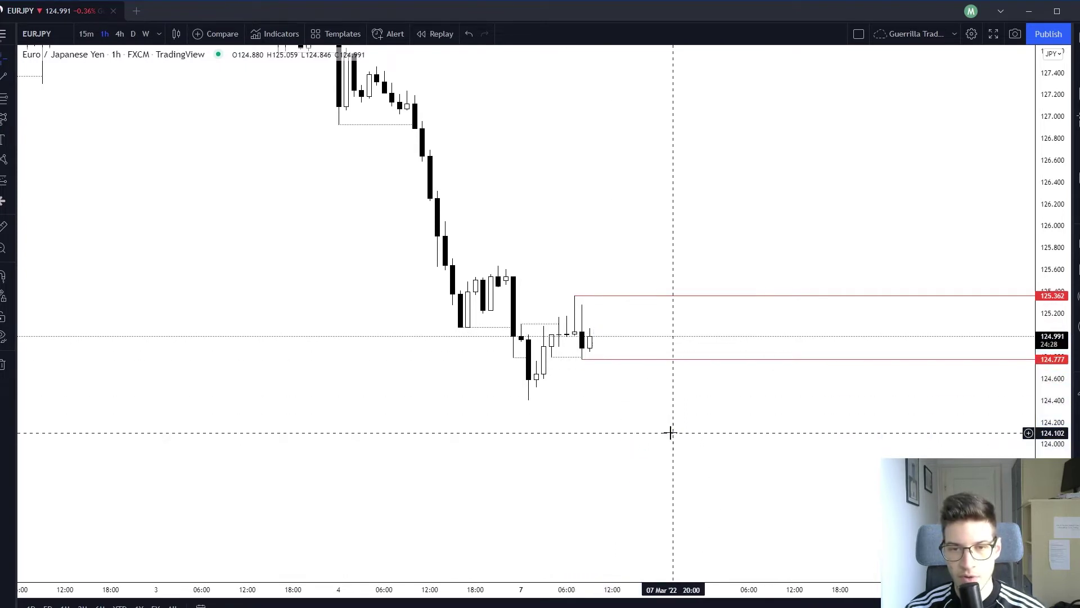
Sketch a steep rally from the current price through 125.362 to about 126.35 with a small zigzag pullback, and discard it.
left_click_drag(670, 432, 652, 481)
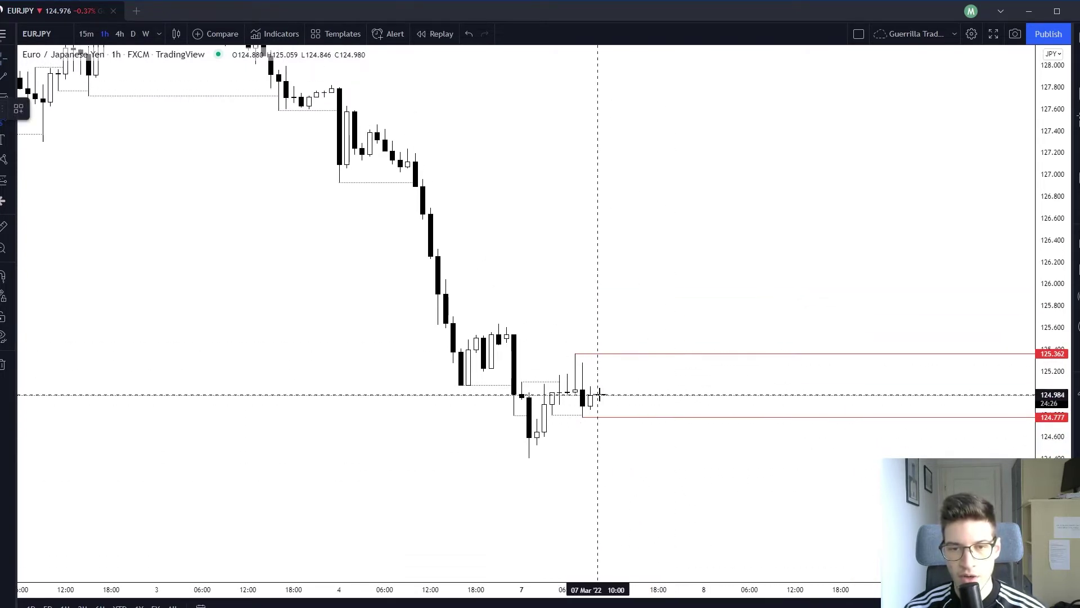
left_click(598, 394)
left_click(651, 279)
left_click(658, 258)
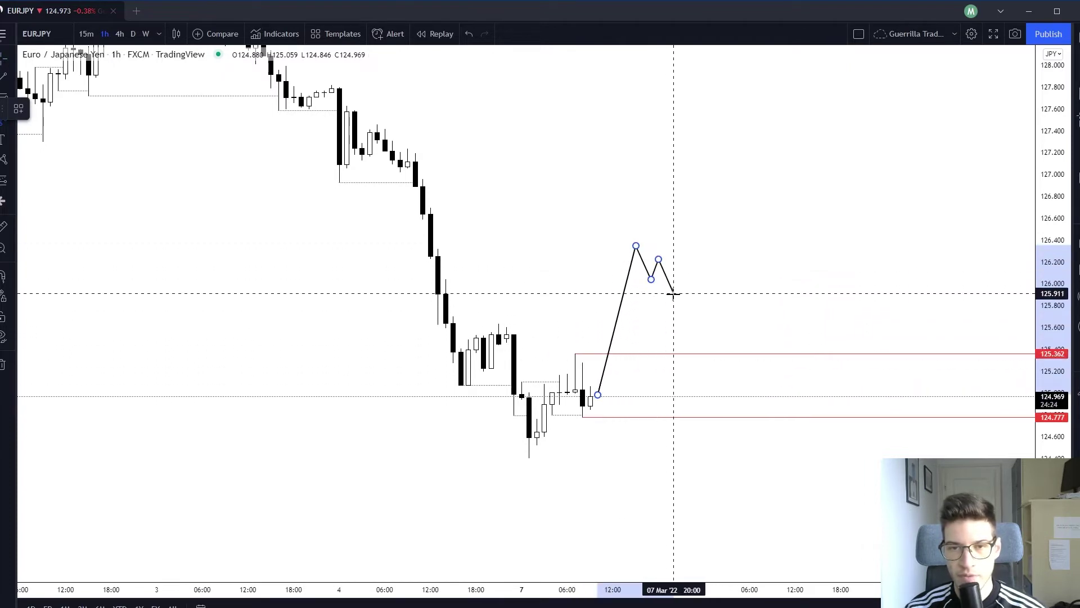
key("Escape")
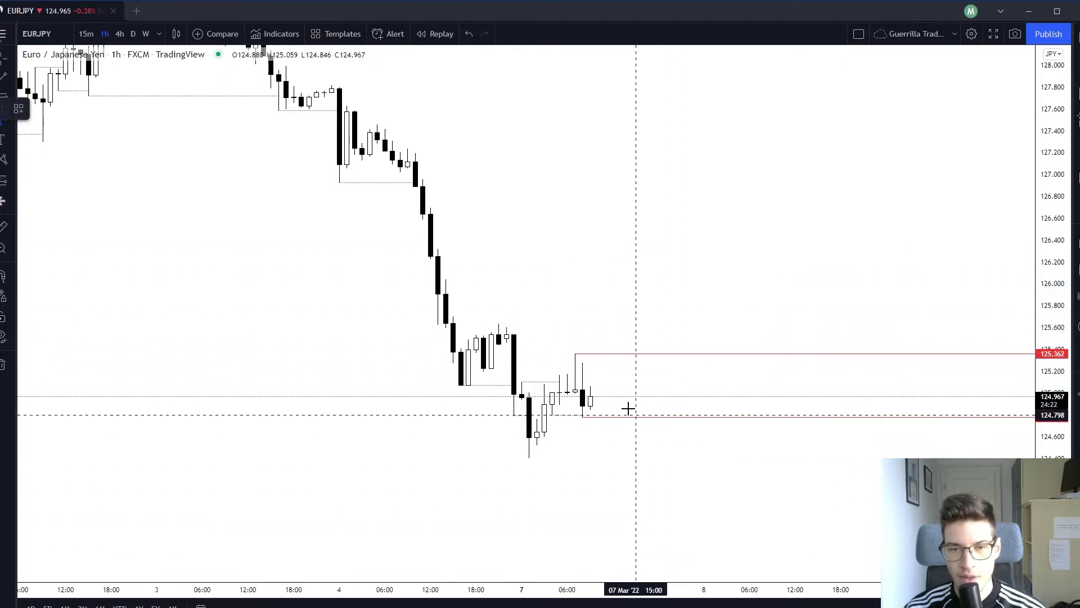
Sketch a zigzag rally from the current price to about 126.0, a drop below 124.777 and a small zigzag recovery, and discard the path.
left_click(613, 398)
left_click(636, 352)
left_click(651, 370)
left_click(666, 332)
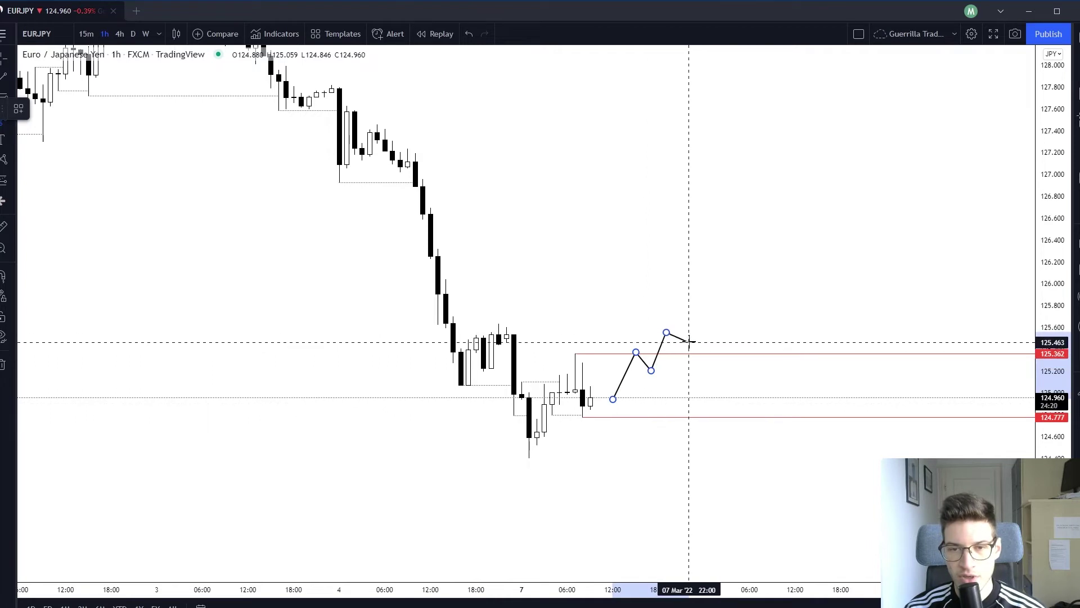
left_click(689, 341)
left_click(697, 319)
left_click(712, 333)
left_click(727, 302)
left_click(727, 319)
left_click(757, 283)
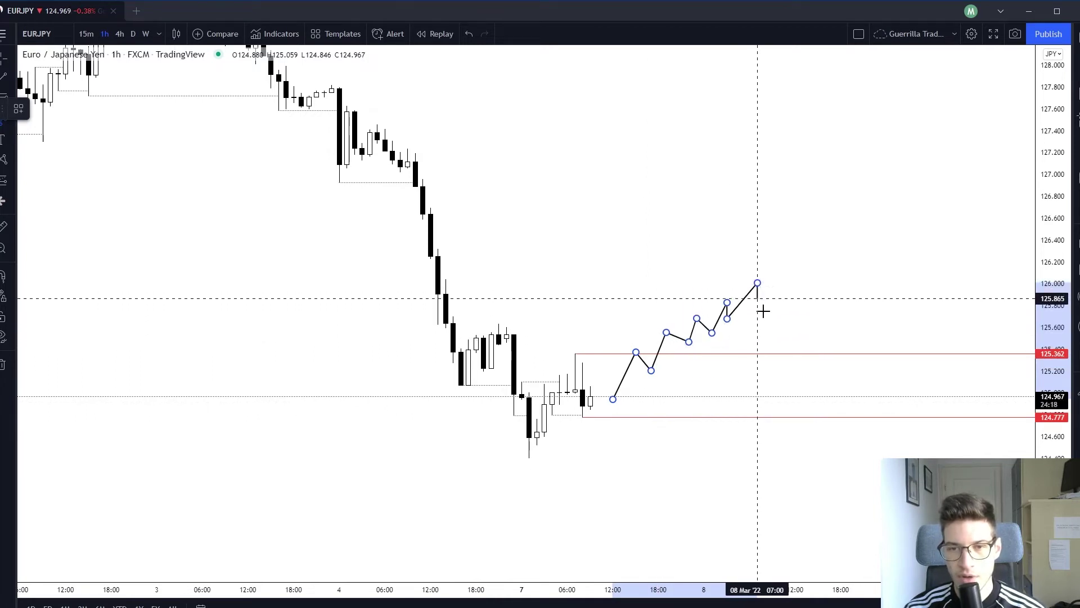
left_click(788, 437)
left_click(802, 407)
left_click(810, 424)
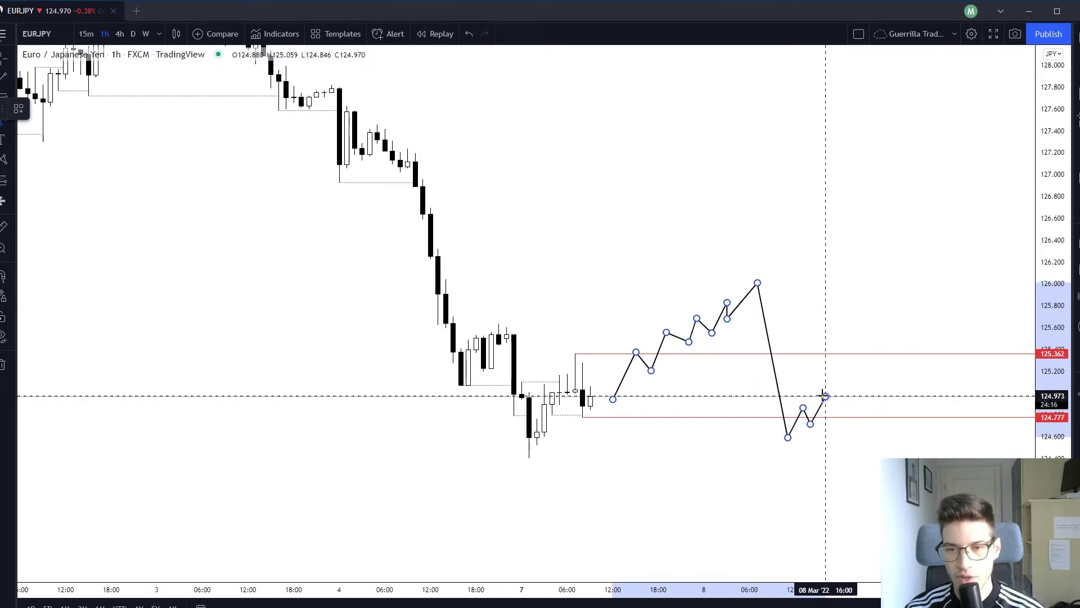
key("Escape")
Sketch a zigzag decline from the current price to about 123.85, a rally back between the red levels and a renewed drop, and discard it.
left_click_drag(764, 397, 754, 328)
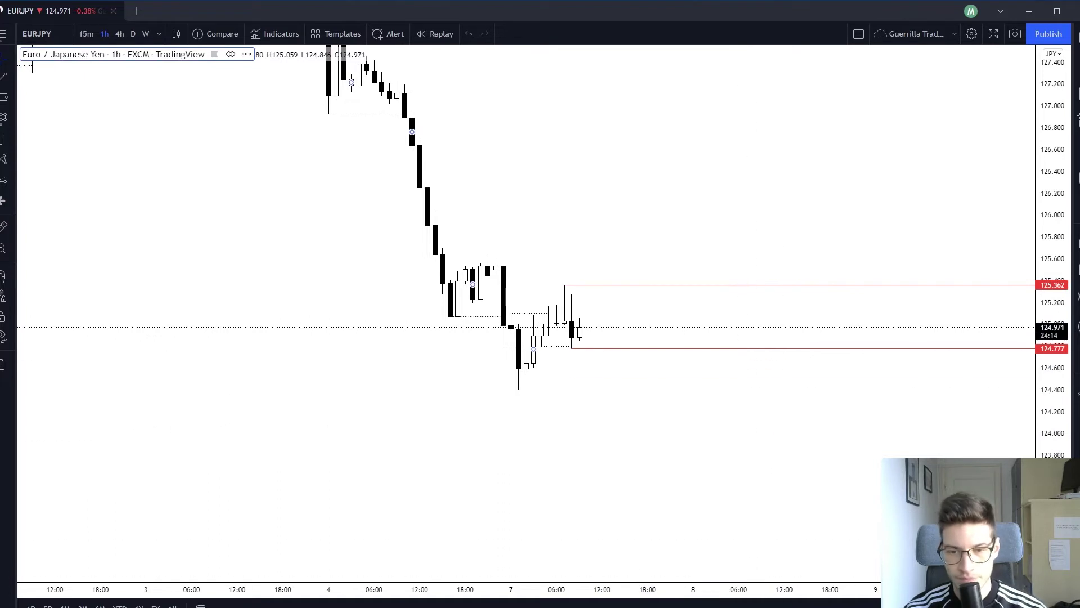
left_click(601, 384)
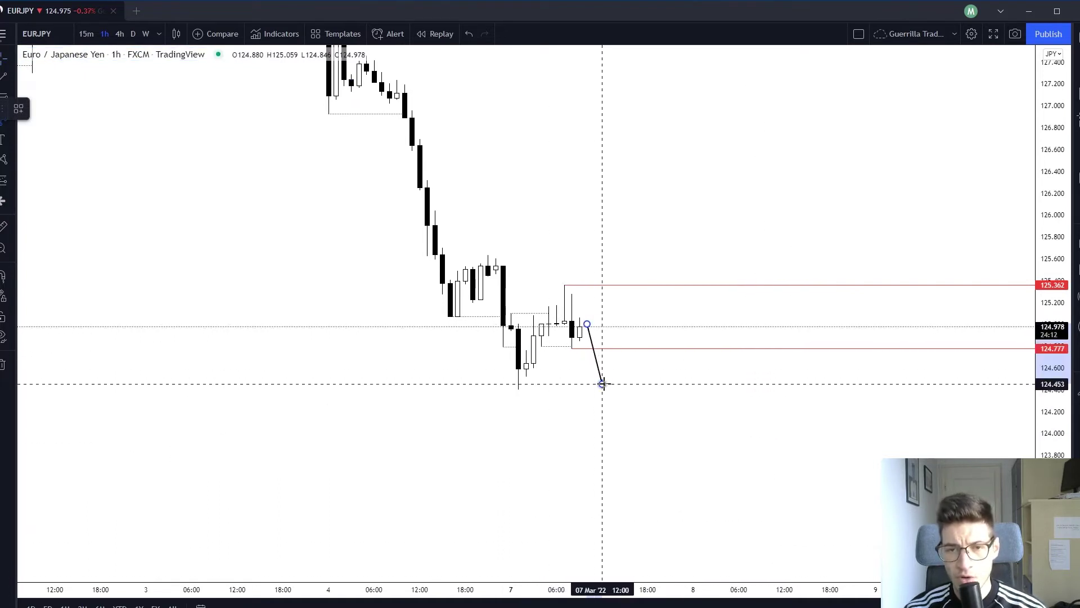
left_click(625, 356)
left_click(647, 375)
left_click(662, 409)
left_click(678, 394)
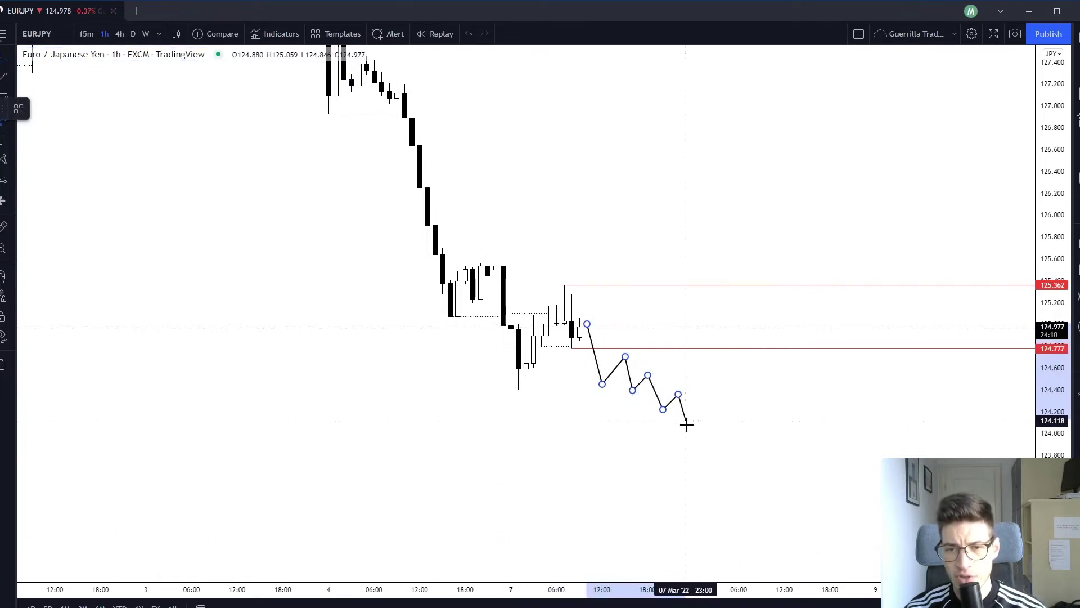
left_click(701, 412)
left_click(716, 449)
left_click(762, 318)
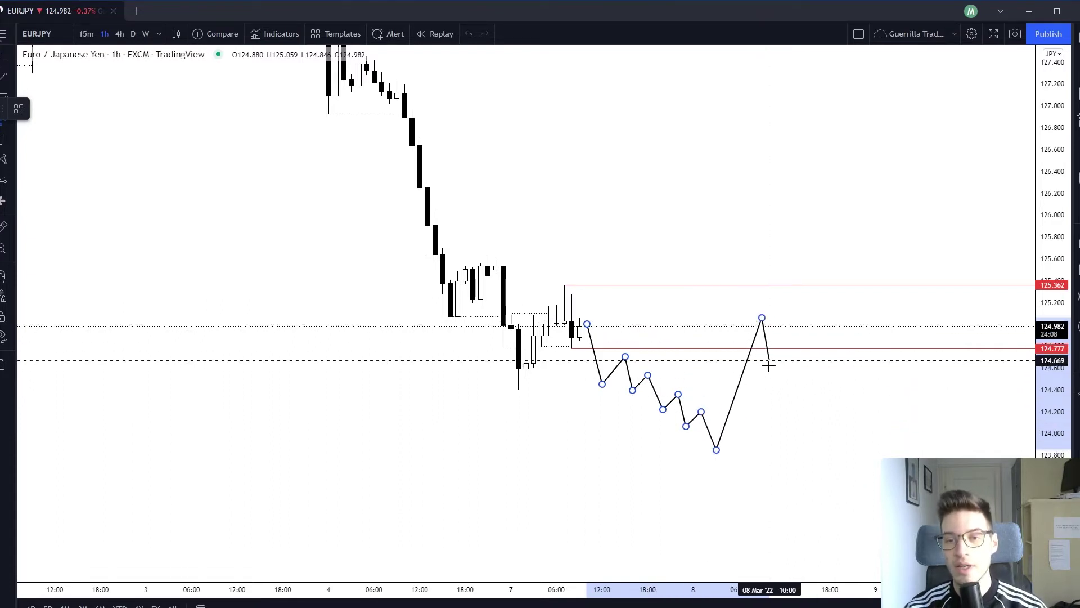
left_click(769, 371)
key("Escape")
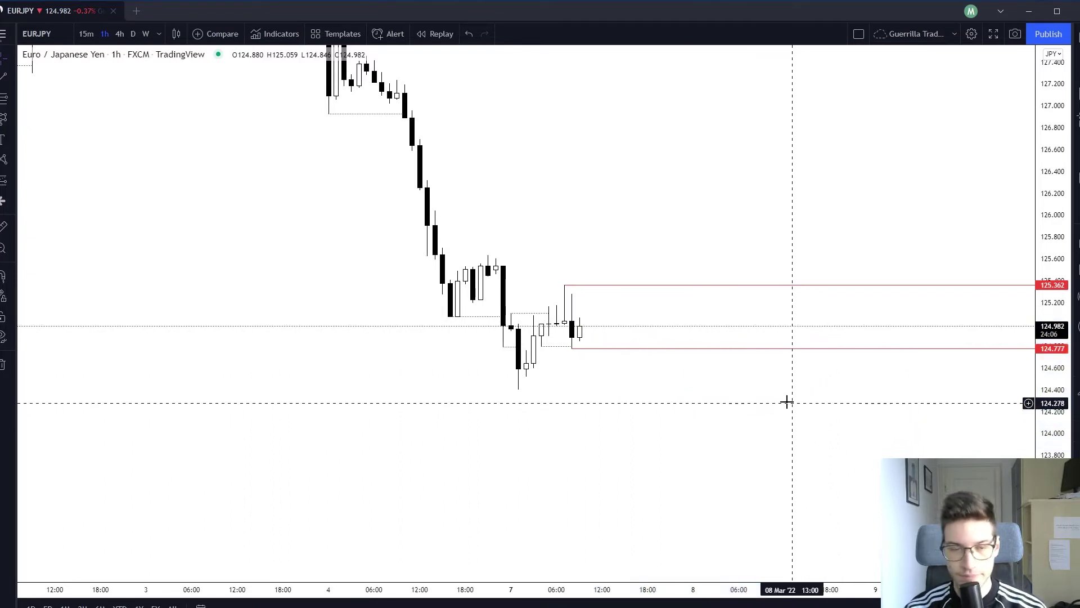
Sketch a path swinging above 125.362 to about 125.65, falling in zigzags below 124.777 to about 124.45, and recovering to about 125.35.
mouse_move(646, 251)
left_mouse_down()
mouse_move(656, 309)
mouse_move(642, 327)
mouse_move(623, 306)
left_mouse_up()
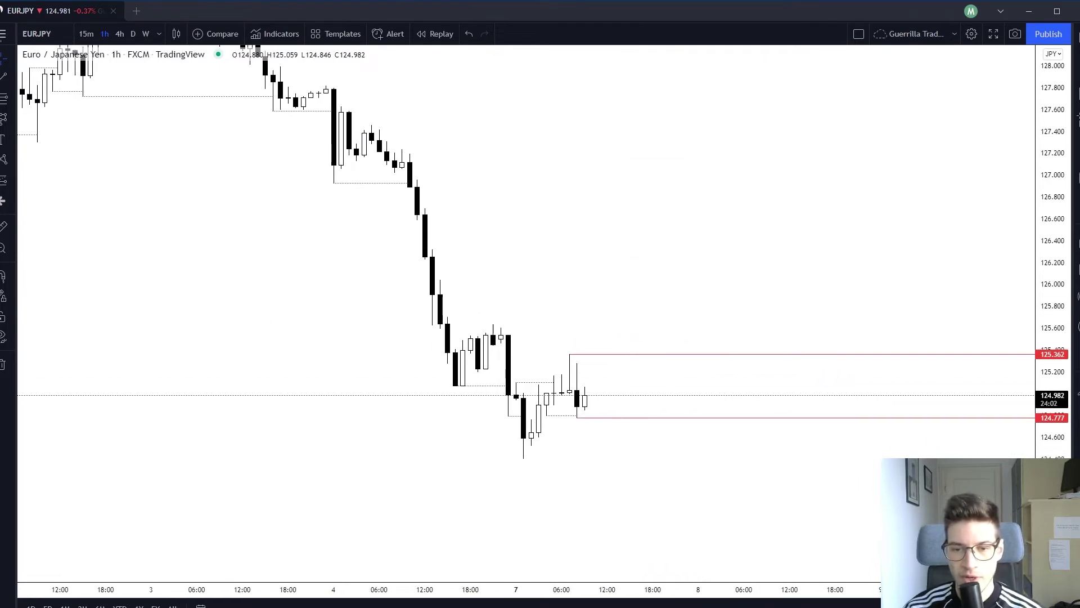
left_click(592, 397)
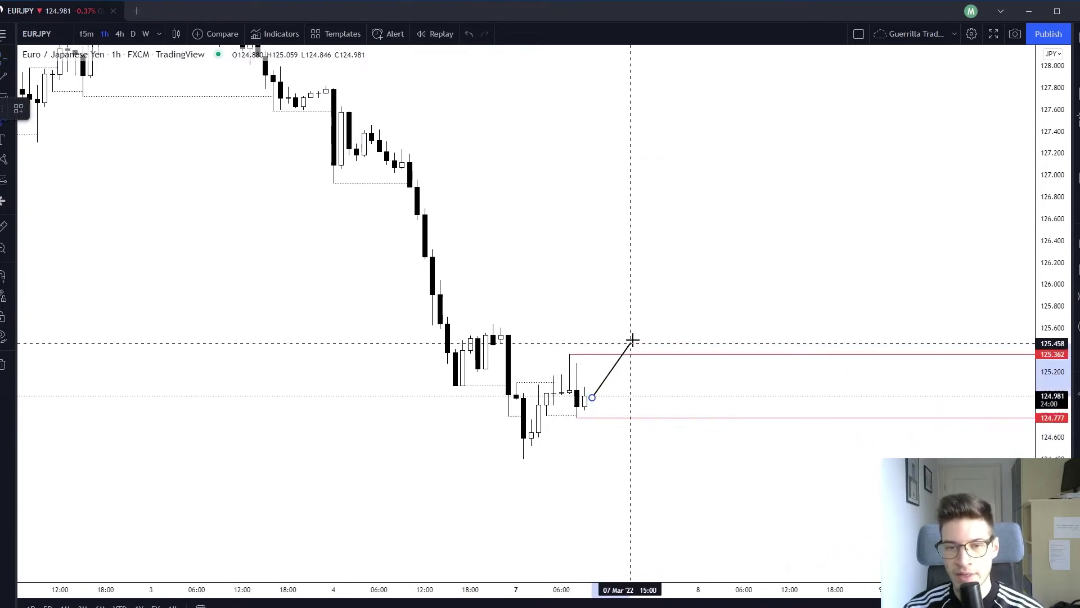
left_click(637, 334)
left_click(645, 363)
left_click(675, 322)
left_click(691, 363)
left_click(713, 343)
left_click(721, 404)
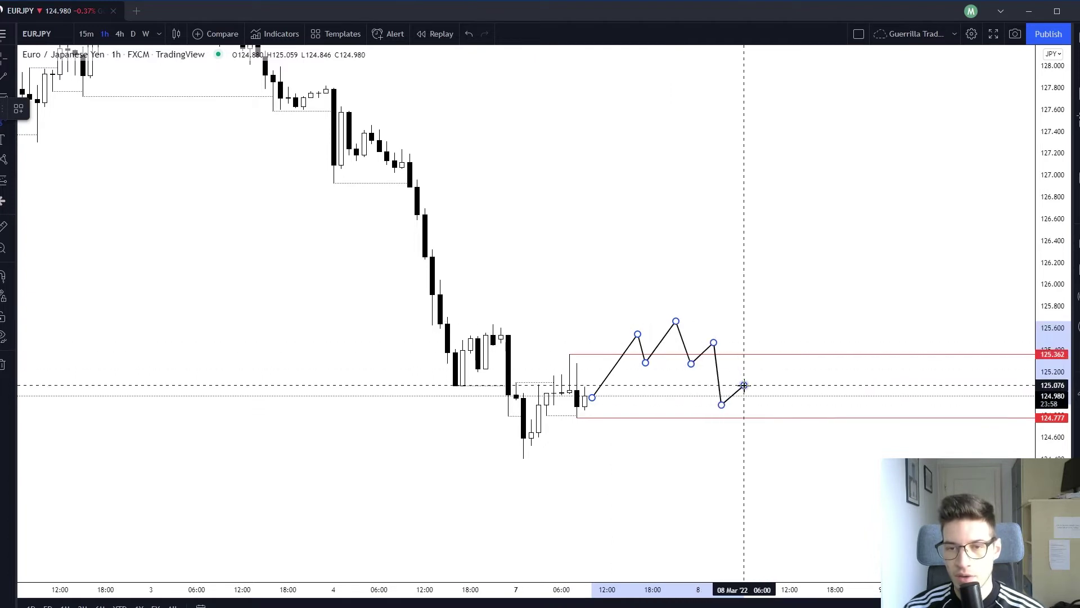
left_click(744, 386)
left_click(767, 437)
left_click(789, 416)
left_click(805, 452)
left_click(827, 377)
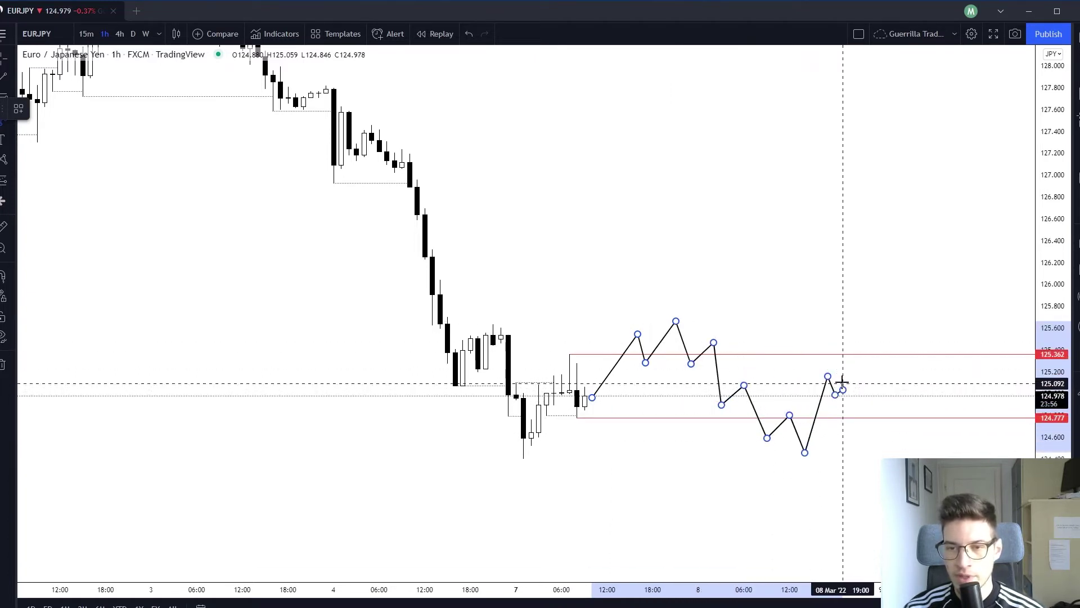
double_click(850, 356)
left_click(858, 378)
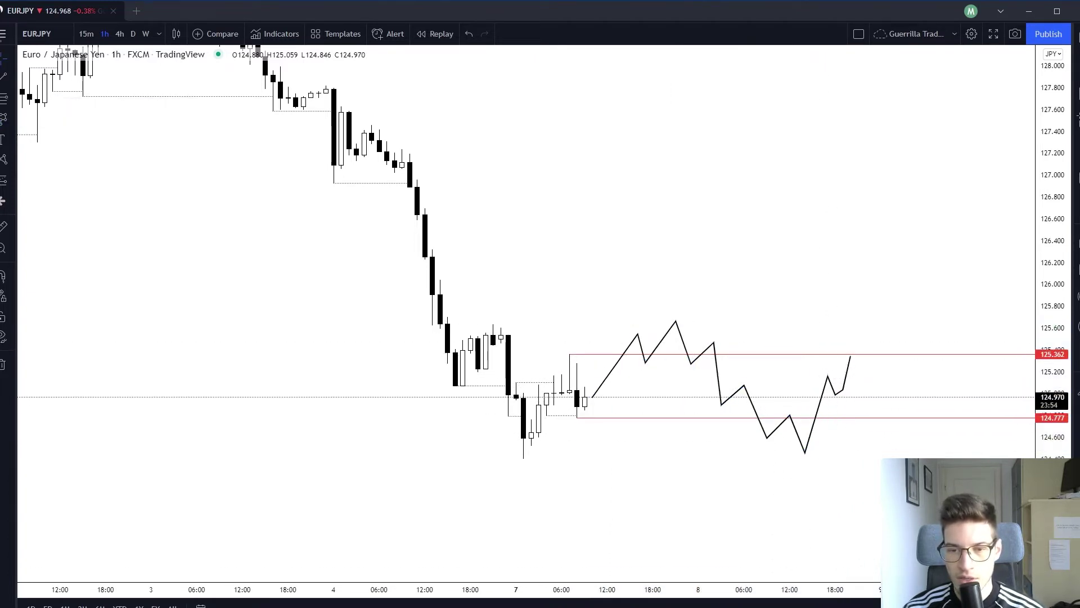
Draw a rectangle zone under the path's low with its upper edge at 124.494, and place a copy around the path's peak, reaching 126.025.
left_click(478, 448)
left_click(858, 493)
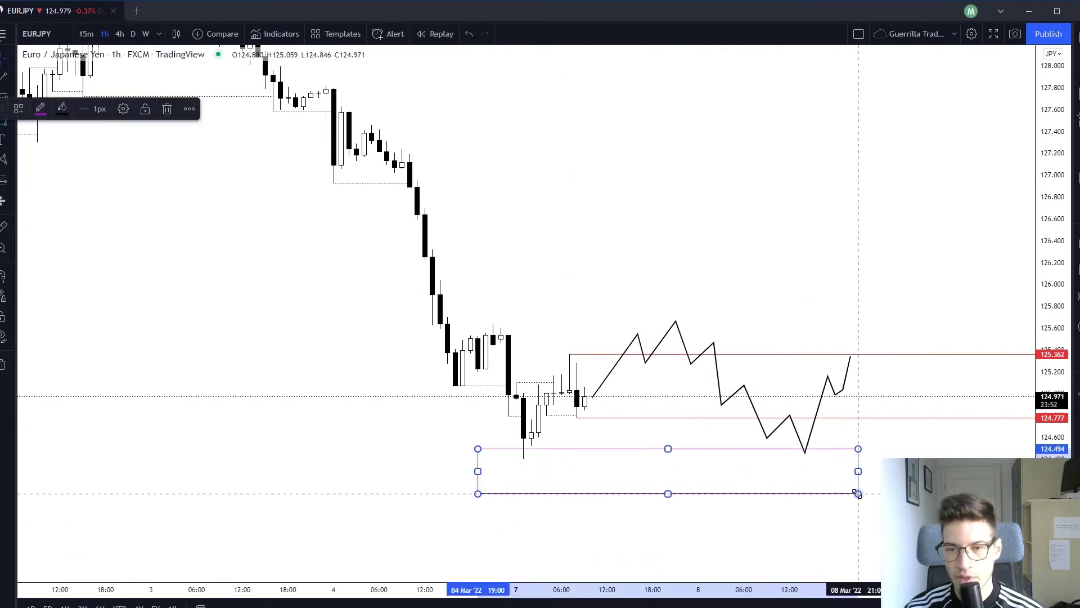
left_click_drag(848, 499, 837, 322)
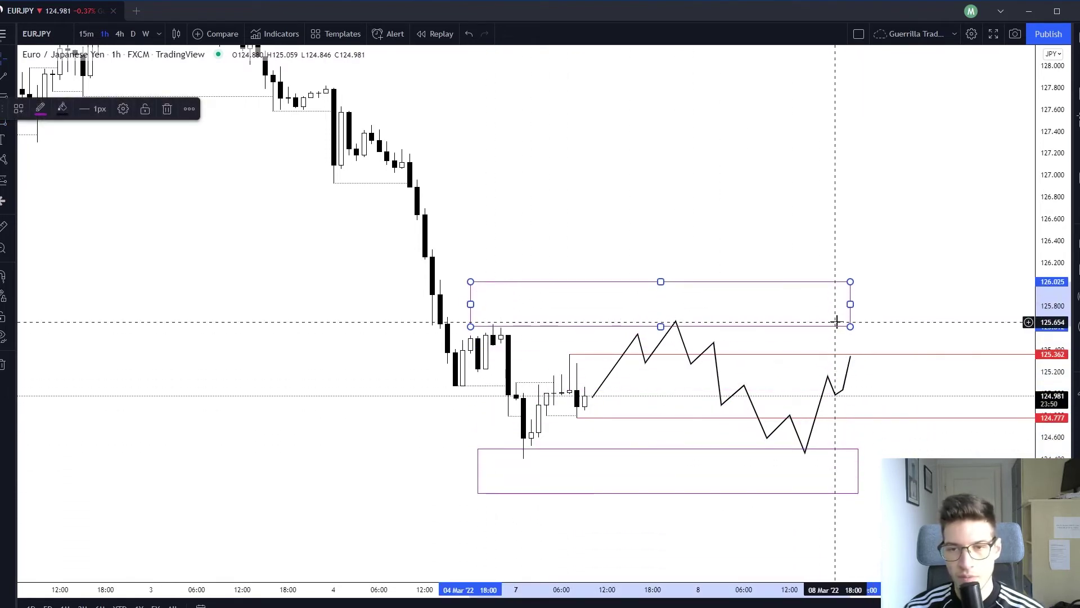
Delete both rectangle zones and the sketched path.
key("Delete")
left_click(858, 470)
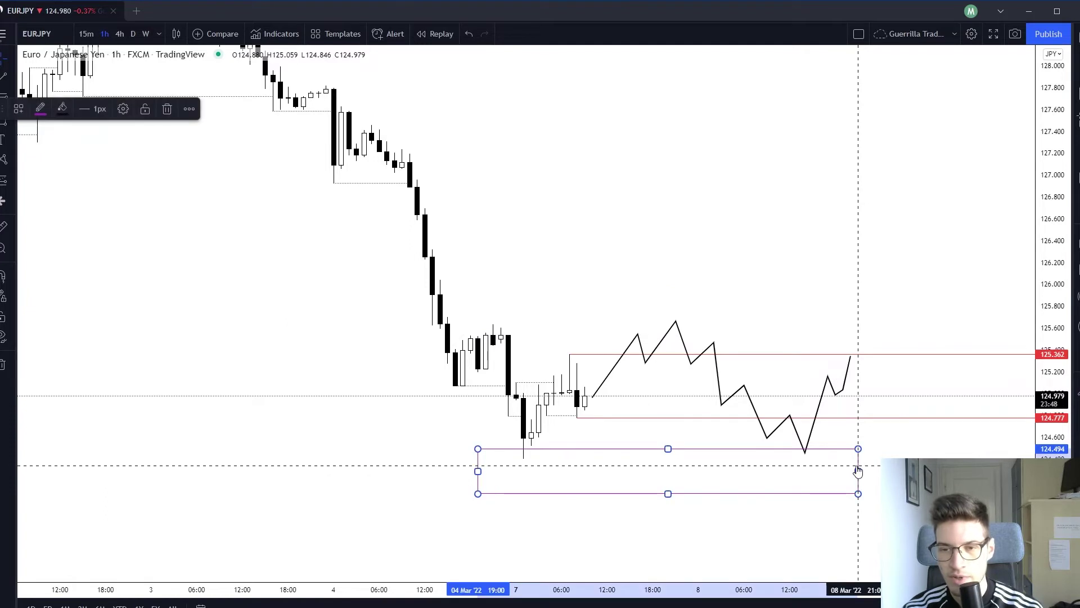
key("Delete")
left_click(847, 388)
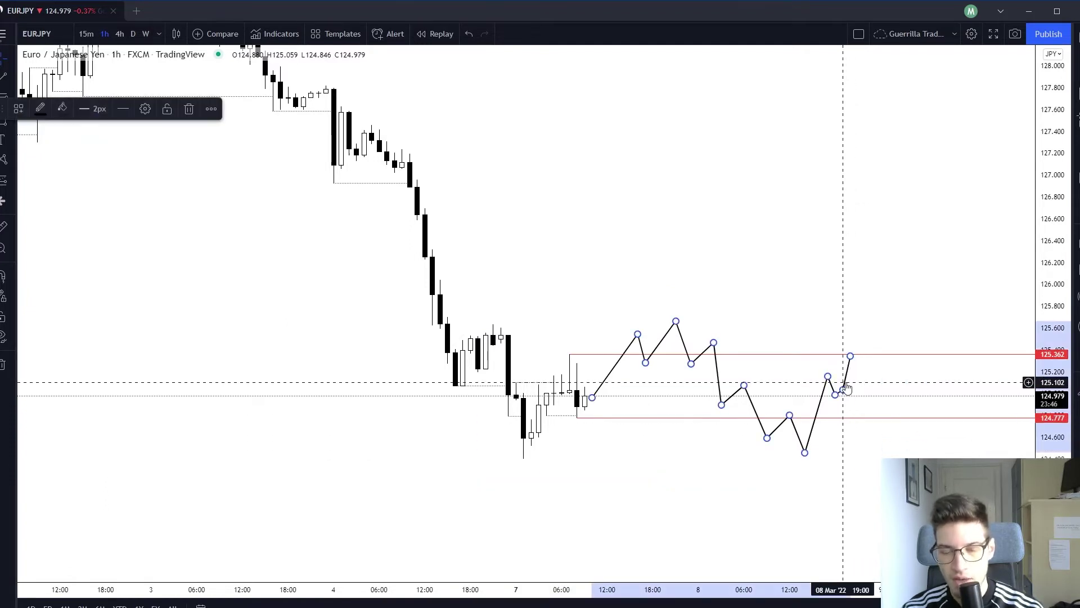
key("Delete")
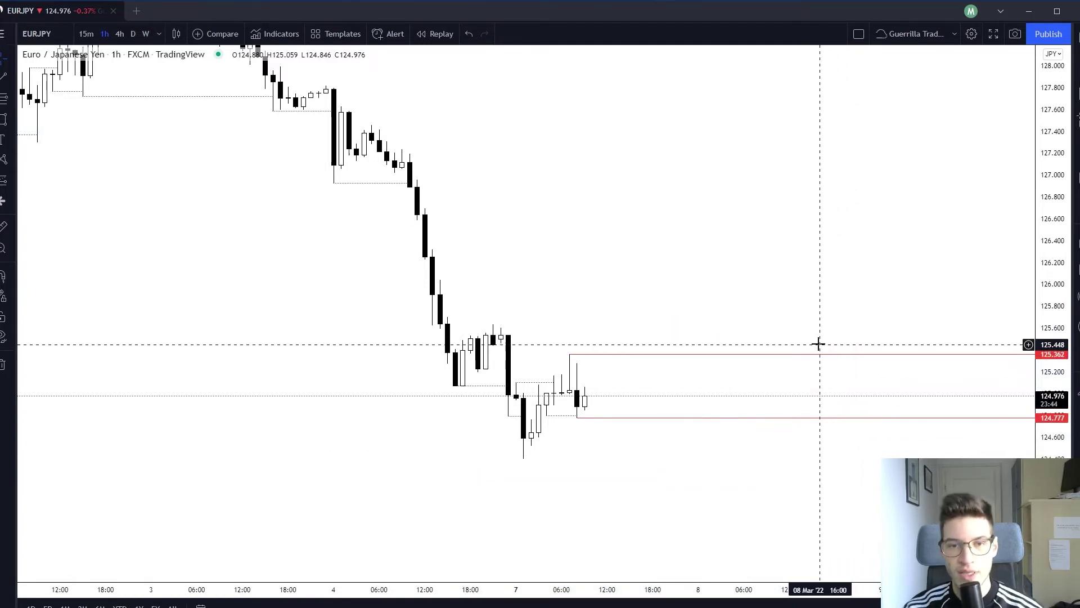
Switch the chart to AUDUSD.
mouse_move(651, 312)
left_mouse_down()
mouse_move(657, 327)
mouse_move(653, 299)
left_mouse_up()
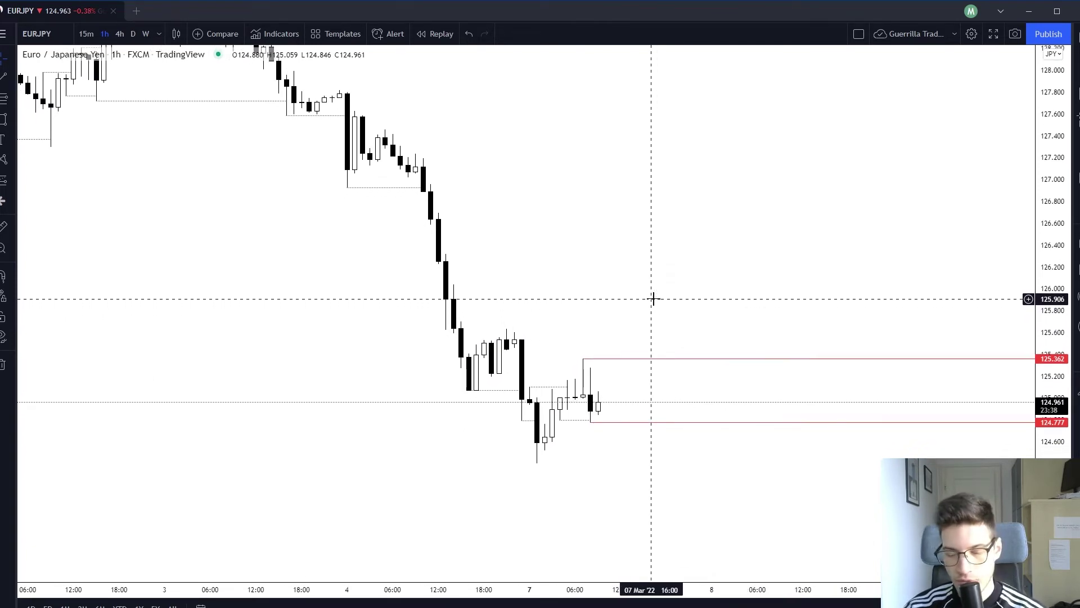
key("Down")
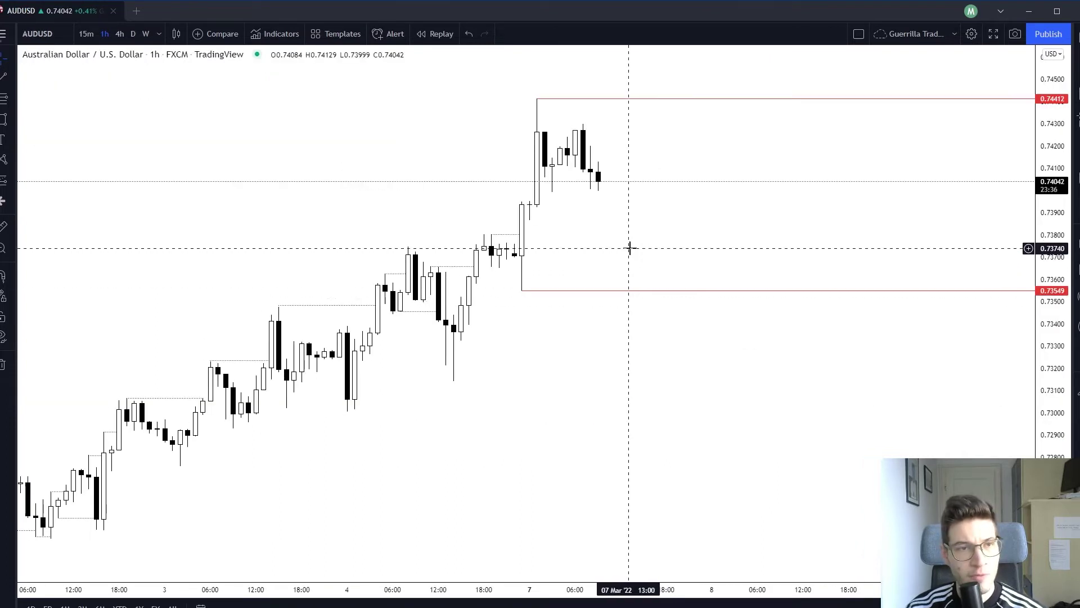
left_click_drag(630, 249, 721, 318)
left_click_drag(1055, 458, 1054, 434)
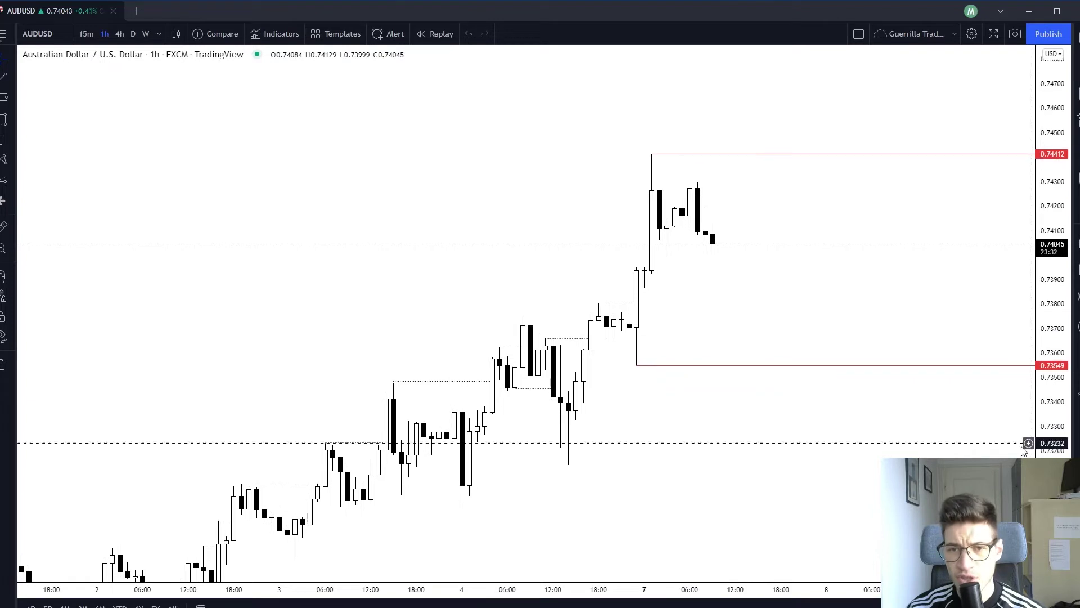
scroll(928, 465, "down", 1)
left_click_drag(862, 457, 858, 392)
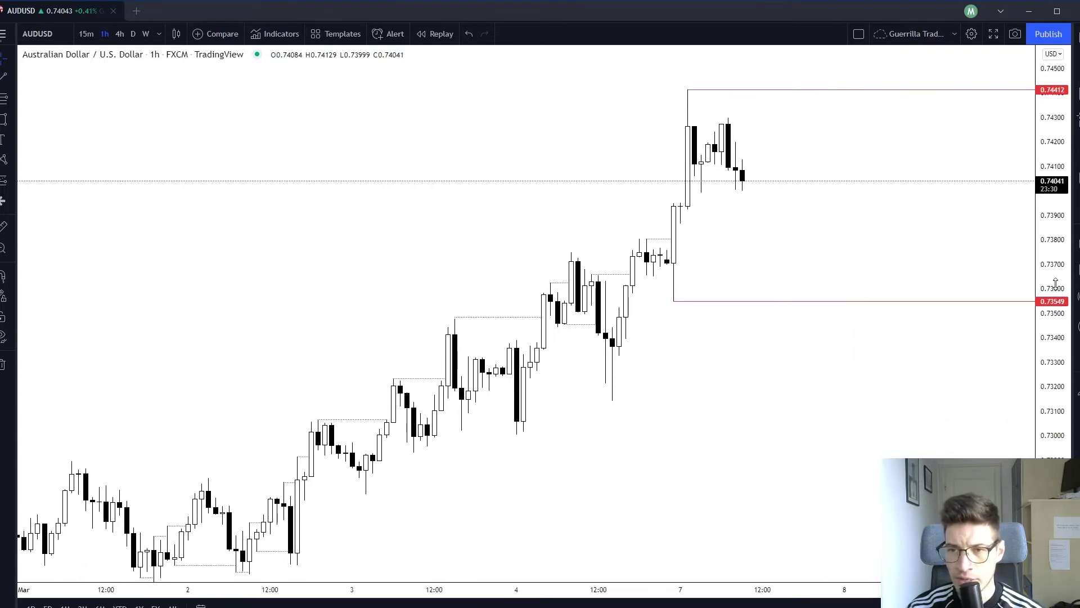
left_click_drag(1055, 283, 1050, 339)
left_click_drag(875, 389, 885, 383)
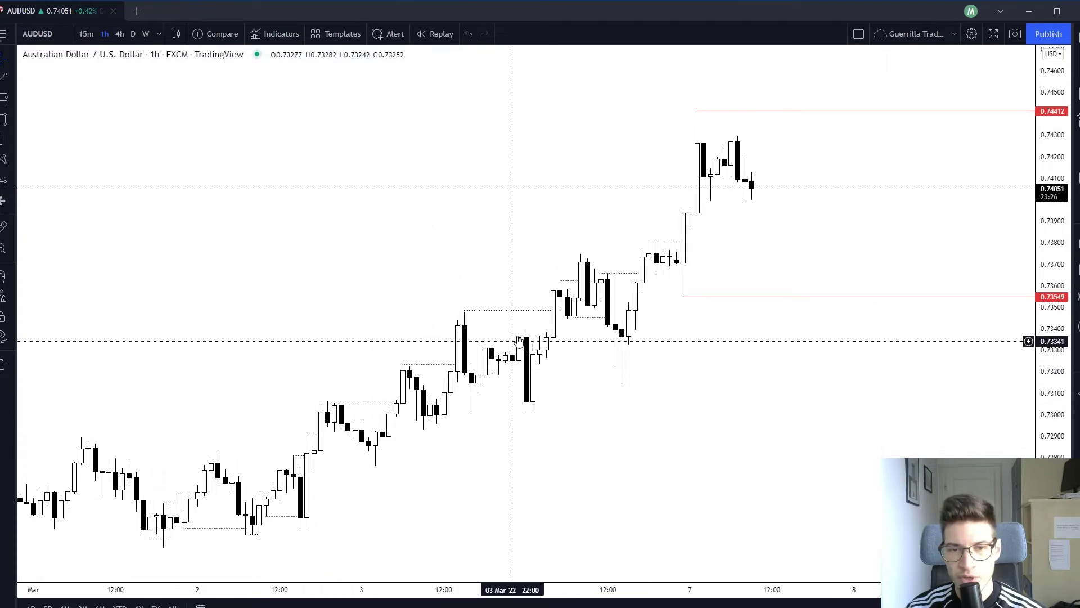
left_click_drag(769, 238, 759, 247)
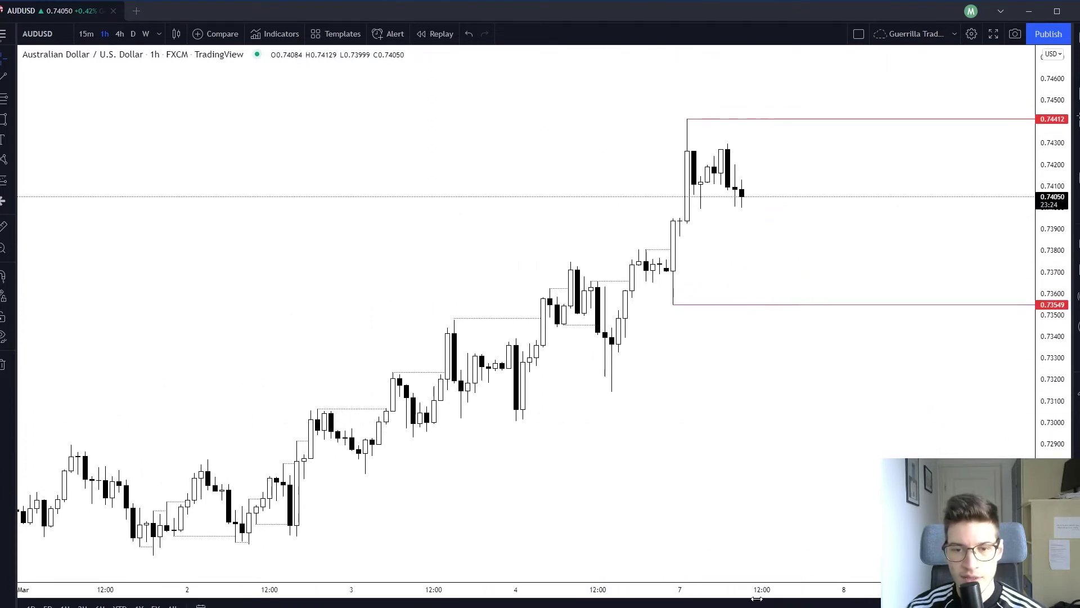
Trace the uptrend's swing highs and lows from the 2 March low to the 7 March high at about 0.7427, and discard the path.
left_click(296, 525)
left_click(311, 402)
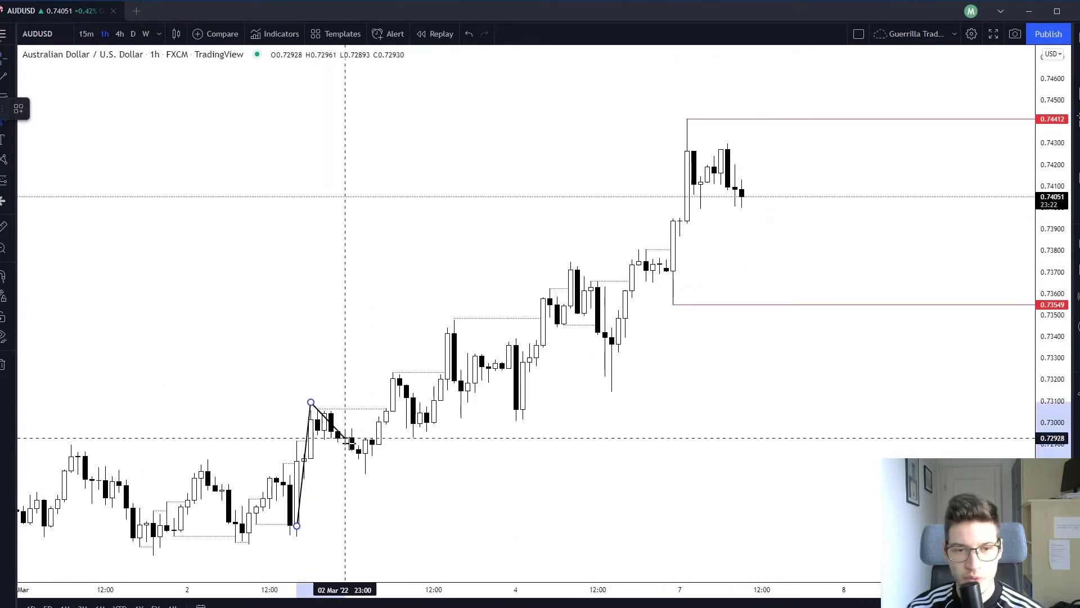
left_click(379, 470)
left_click(399, 382)
left_click(420, 422)
left_click(453, 330)
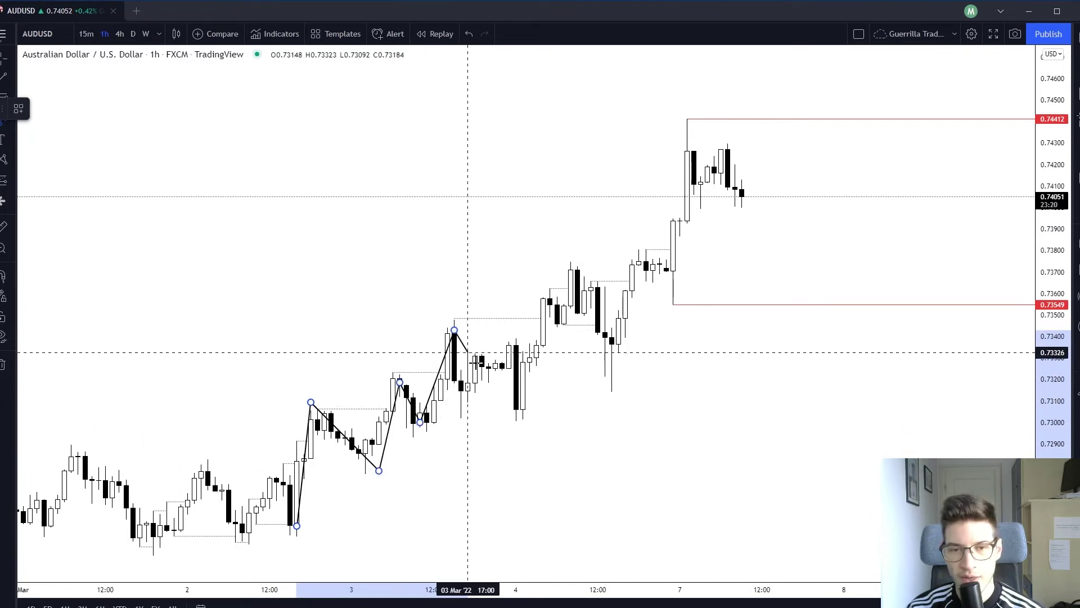
left_click(467, 418)
left_click(508, 350)
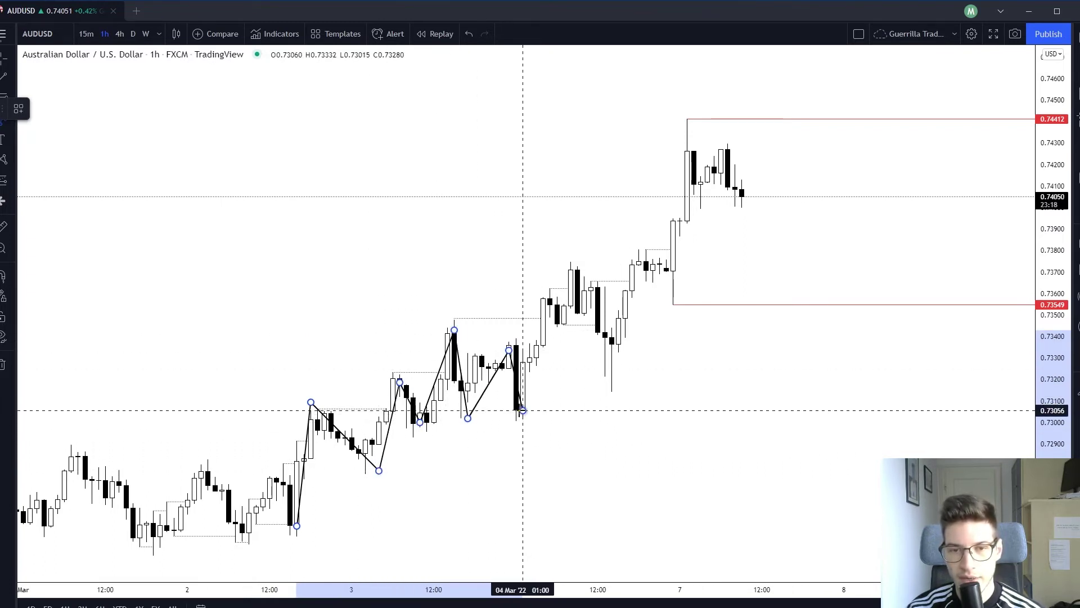
left_click(522, 410)
left_click(584, 263)
left_click(618, 382)
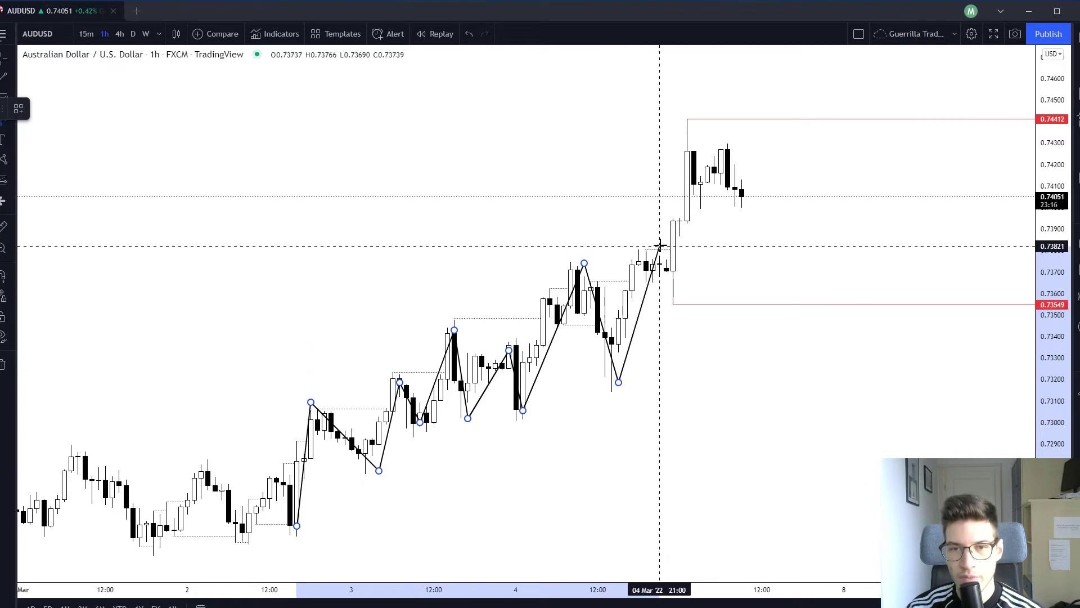
left_click(639, 251)
left_click(680, 299)
left_click(693, 149)
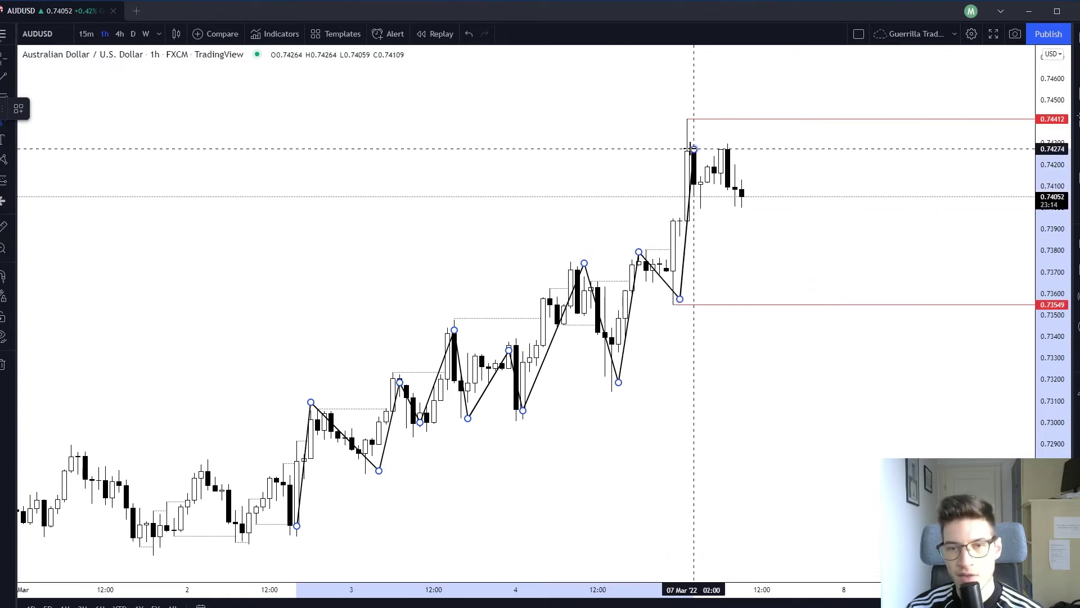
key("Escape")
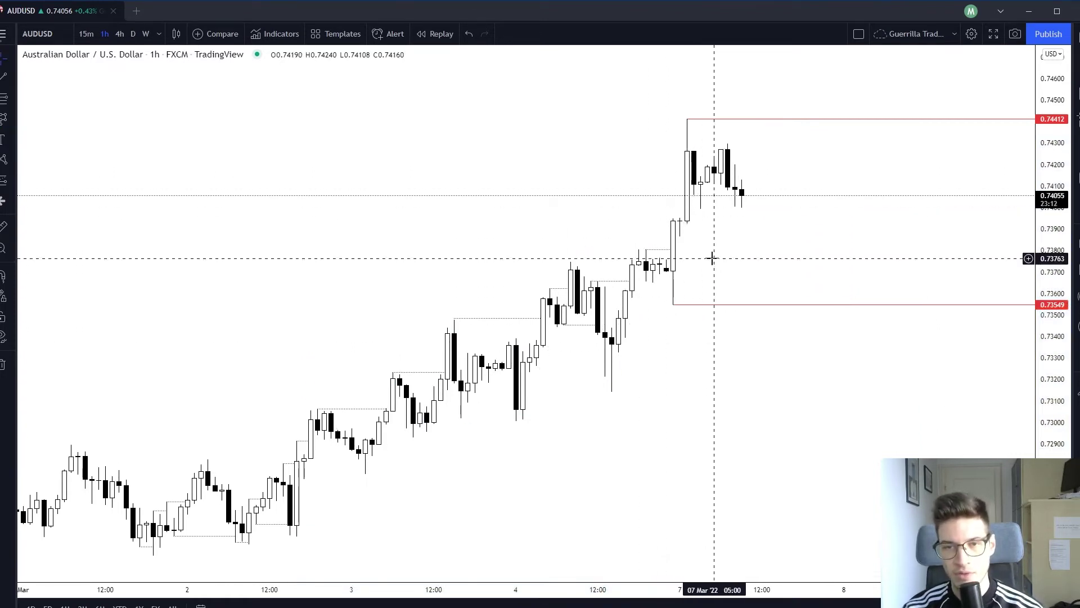
Sketch a sideways zigzag path from the current price, swinging between about 0.7405 and 0.7430 below the upper red level, and discard it.
left_click_drag(734, 264, 677, 394)
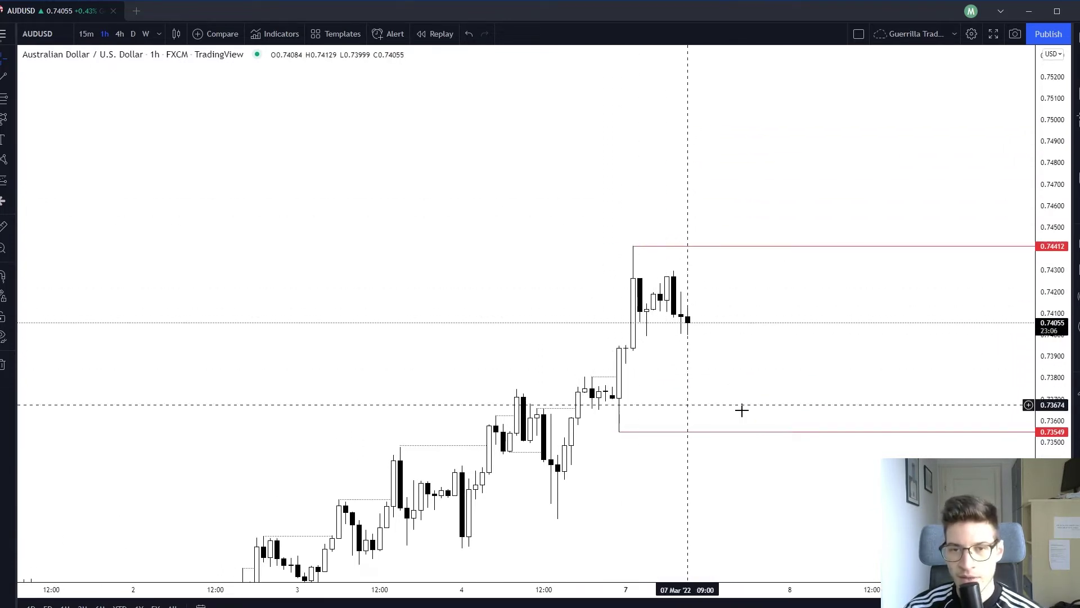
left_click_drag(775, 373, 766, 385)
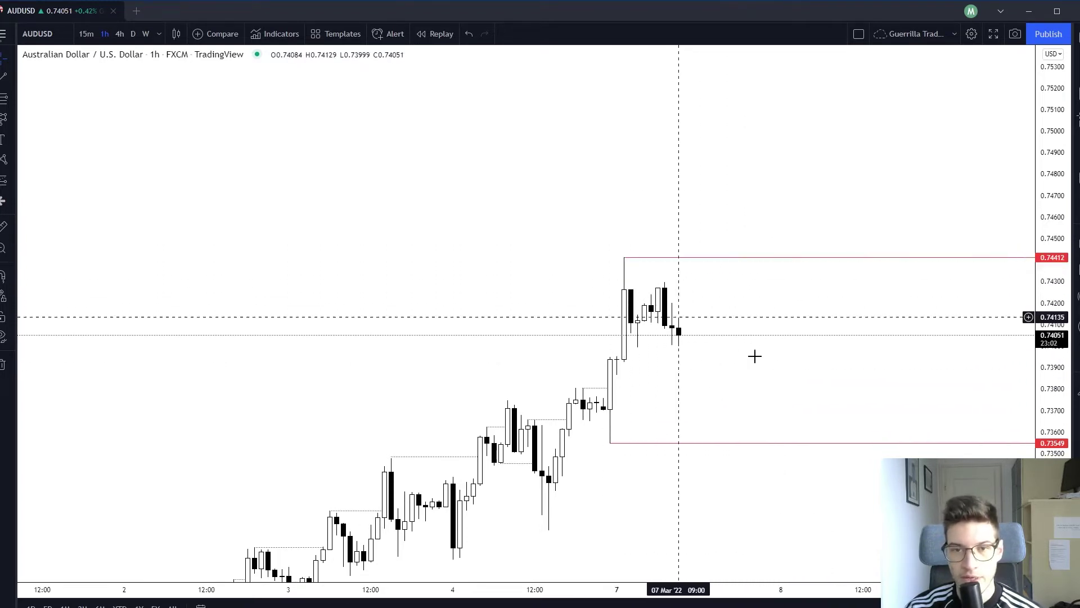
left_click_drag(793, 366, 794, 368)
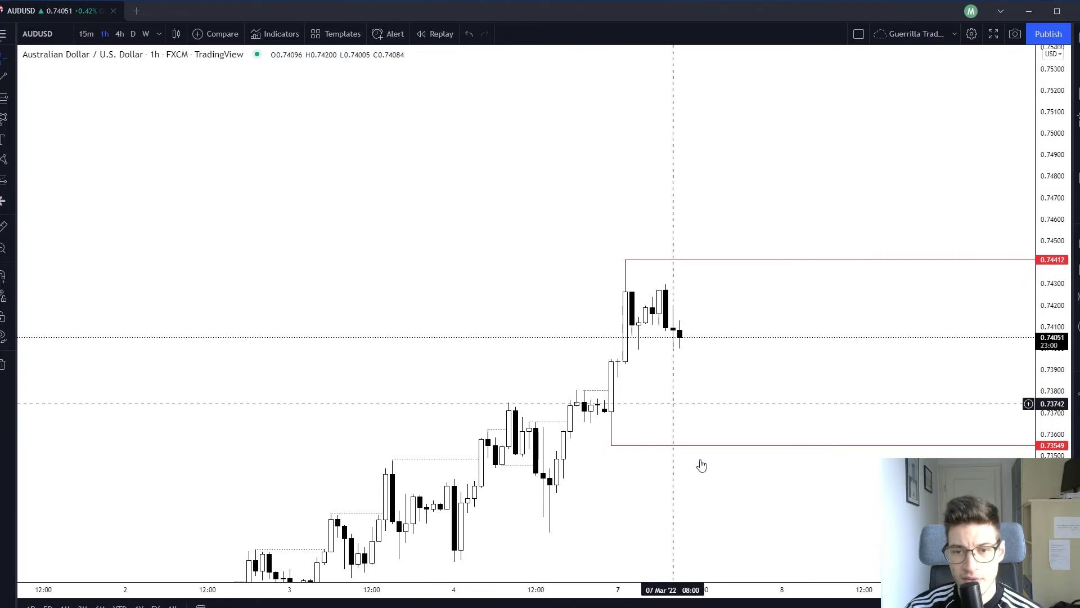
left_click(686, 337)
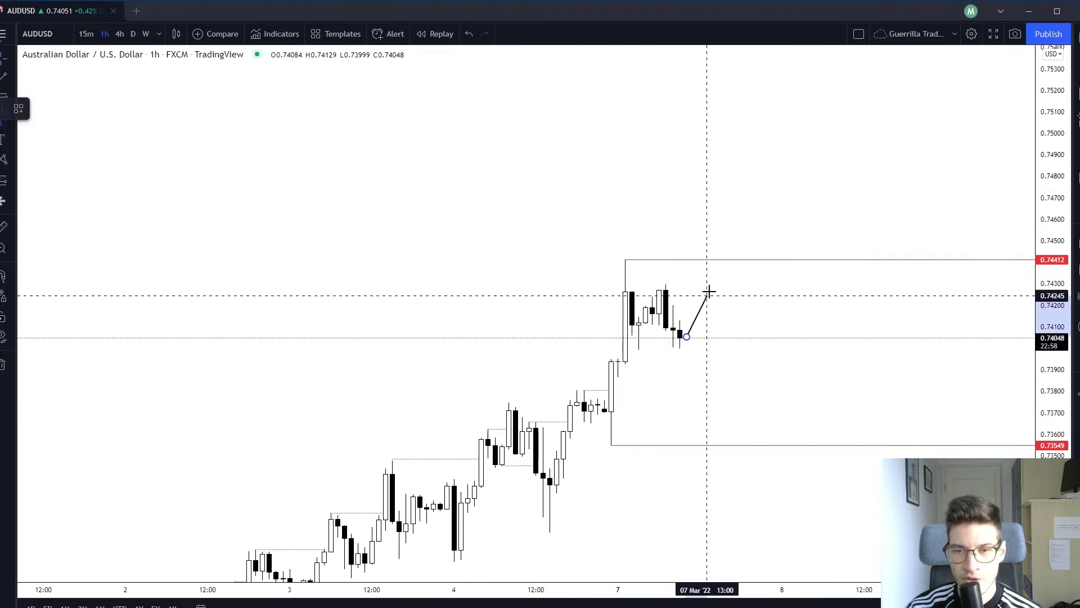
left_click(706, 292)
left_click(727, 321)
left_click(755, 285)
left_click(796, 333)
left_click(817, 285)
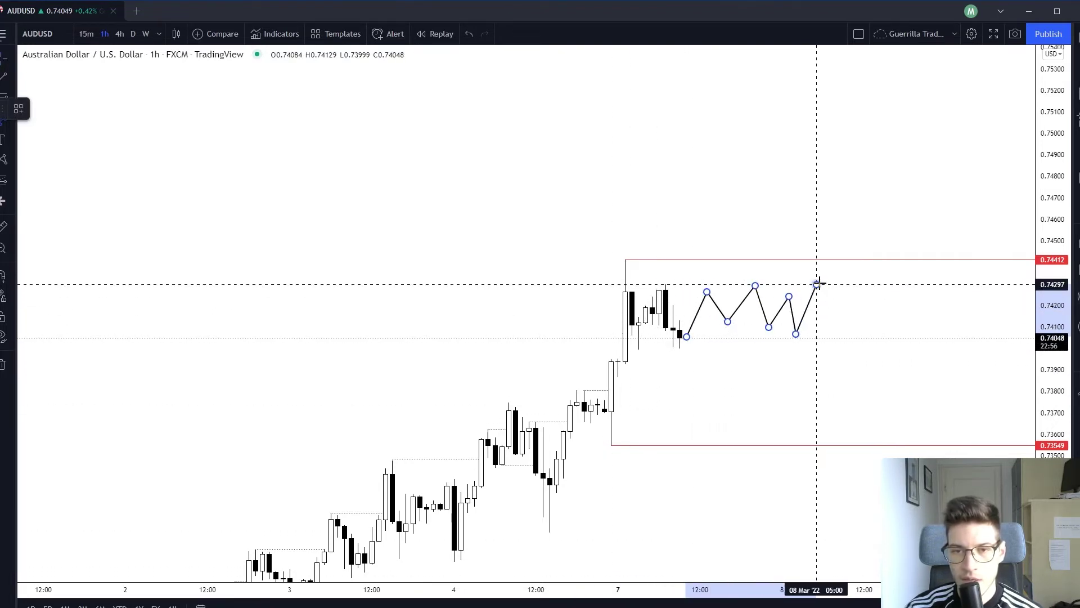
key("Escape")
Sketch a descending zigzag path from the current price to about 0.7377, above the lower red level, and delete it.
left_click_drag(717, 385, 719, 361)
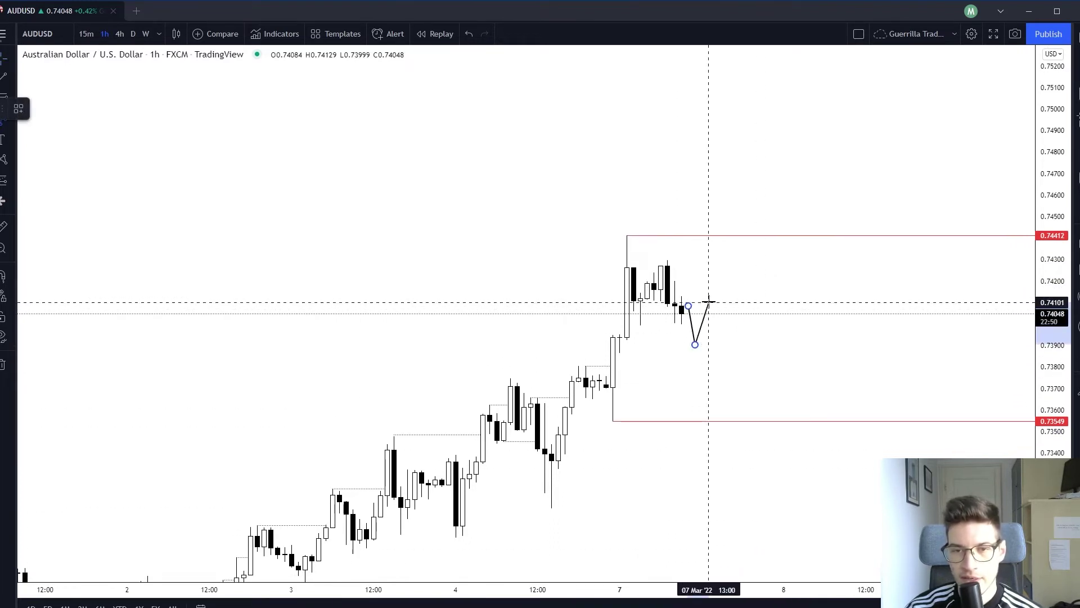
key("Escape")
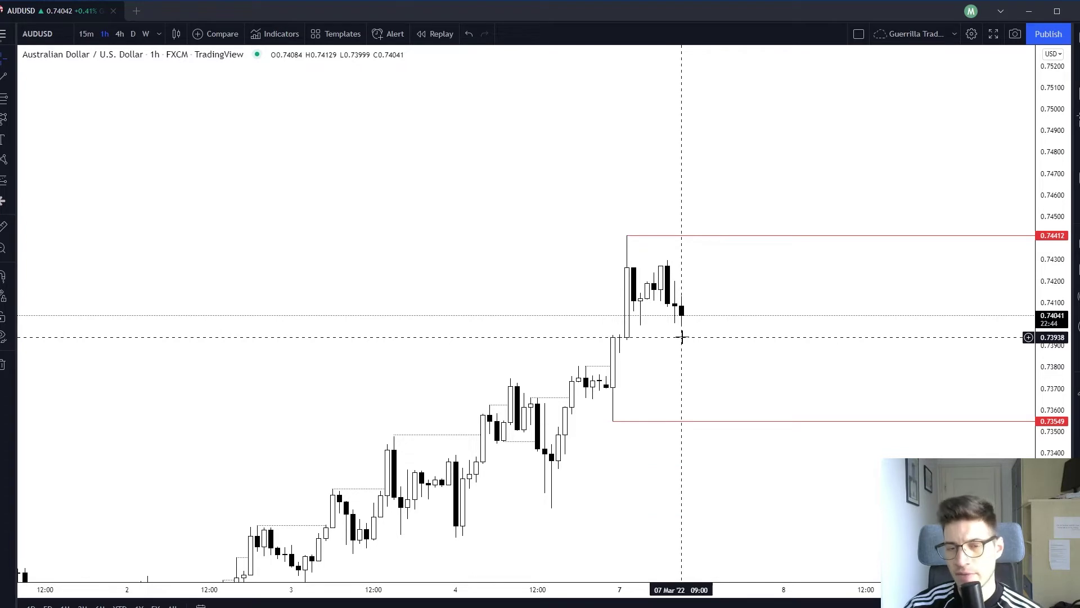
left_click_drag(688, 338, 680, 330)
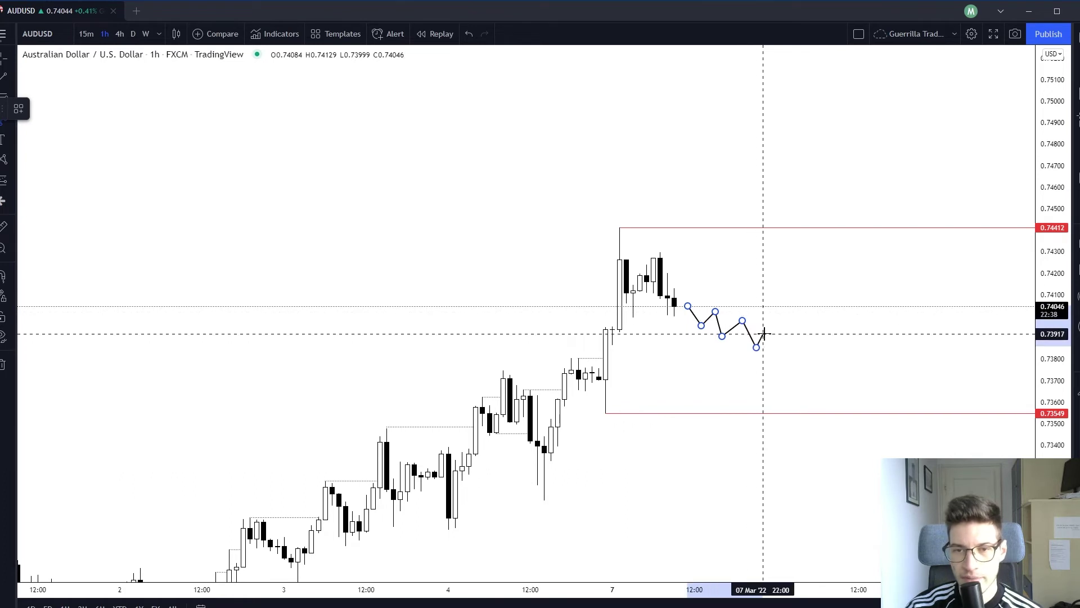
double_click(776, 364)
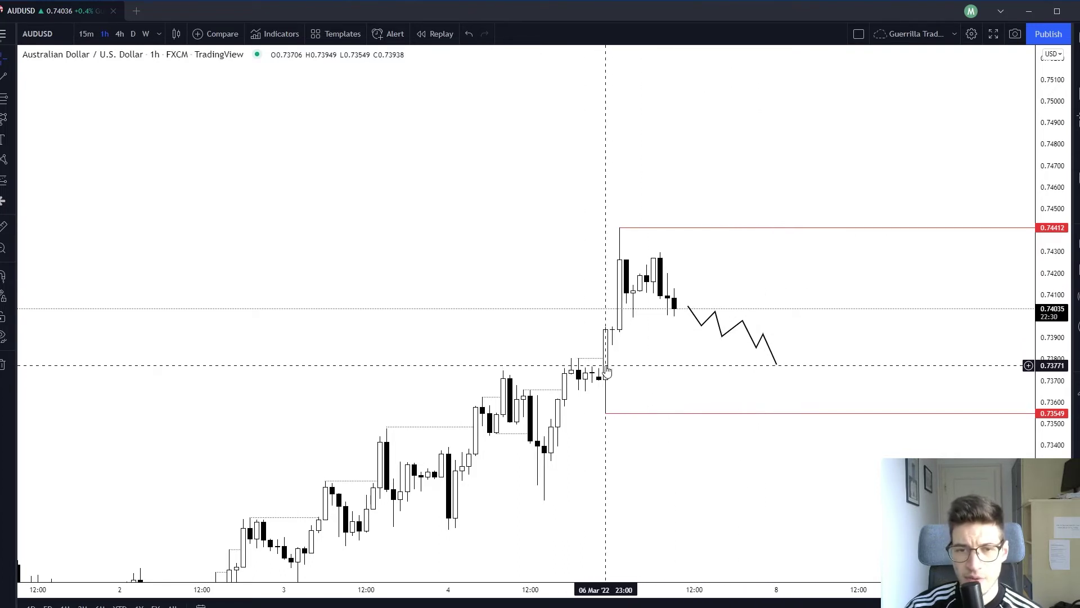
left_click(763, 336)
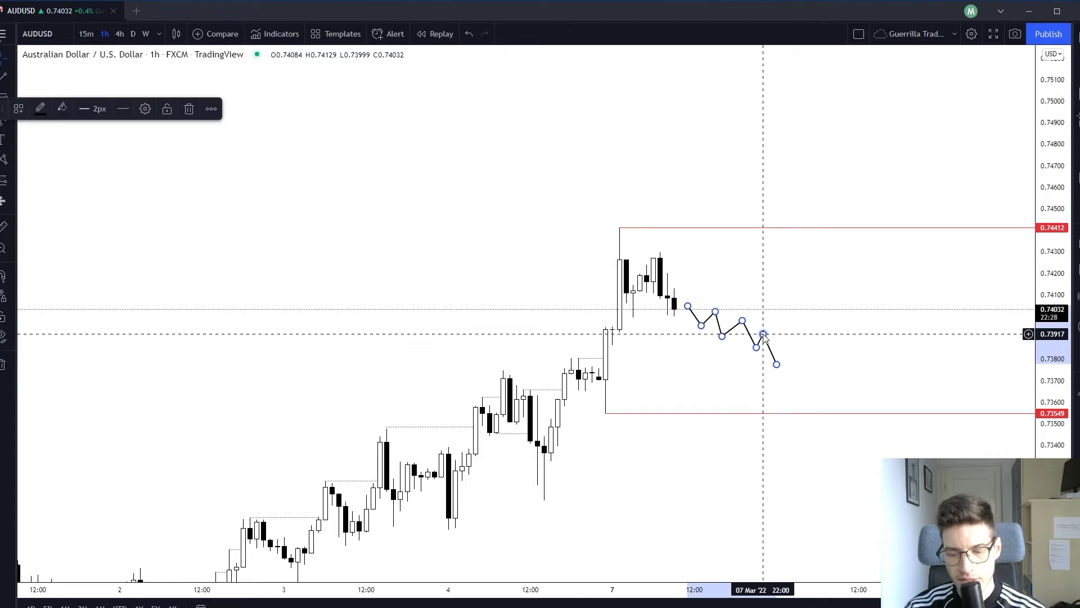
key("Delete")
Examine the recent AUDUSD uptrend and the latest candles between the two red levels with a stretched price scale.
scroll(729, 347, "down", 1)
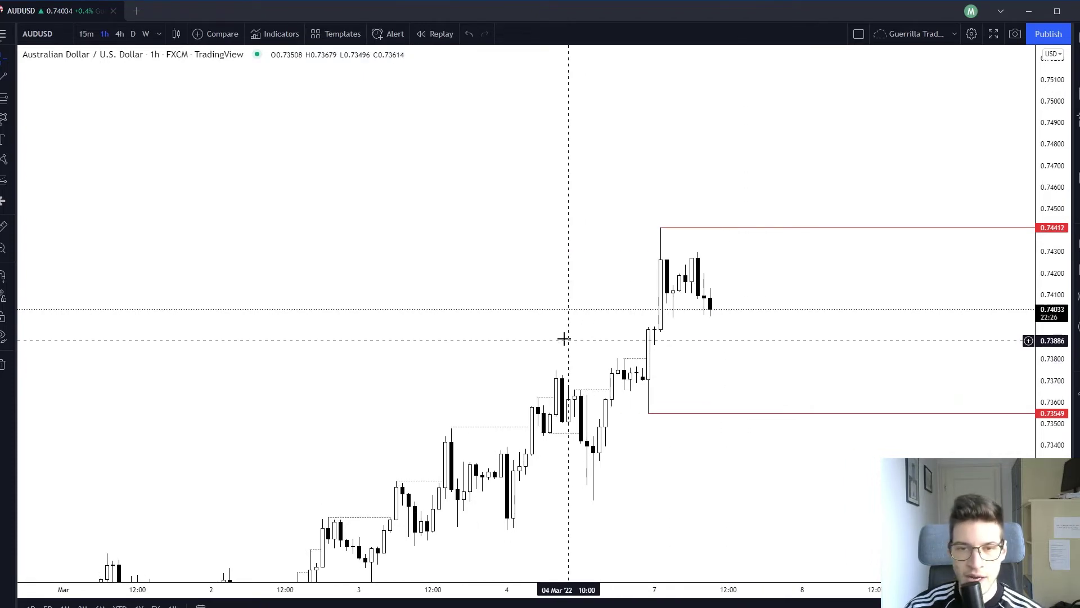
left_click_drag(549, 372, 519, 273)
left_click_drag(742, 376, 725, 450)
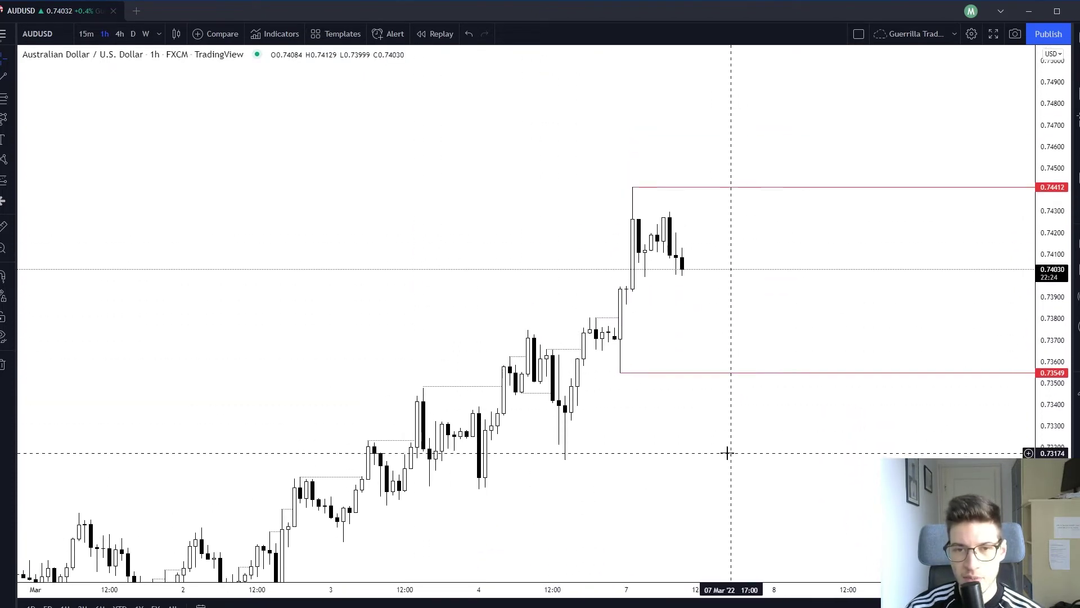
scroll(689, 376, "up", 2)
left_click_drag(671, 334, 765, 377)
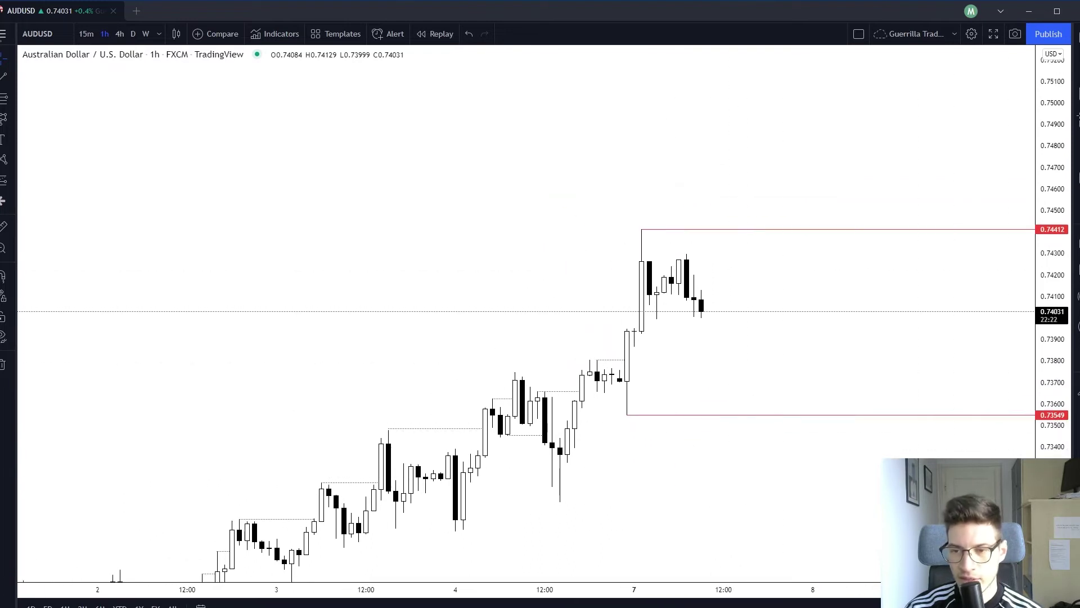
left_click_drag(1051, 505, 1052, 478)
left_click_drag(701, 338, 700, 329)
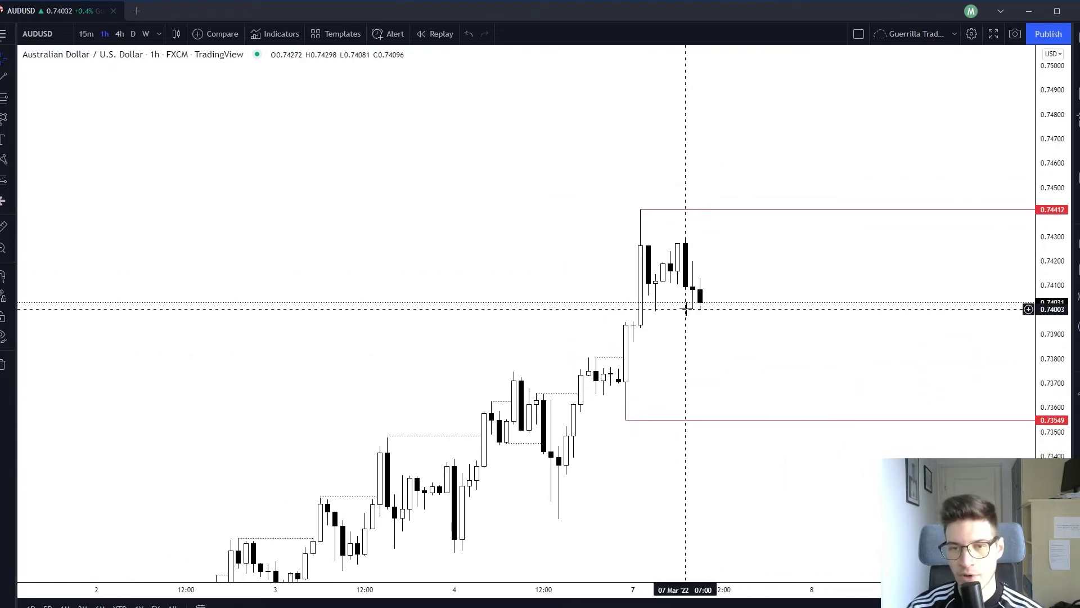
left_click_drag(723, 374, 720, 374)
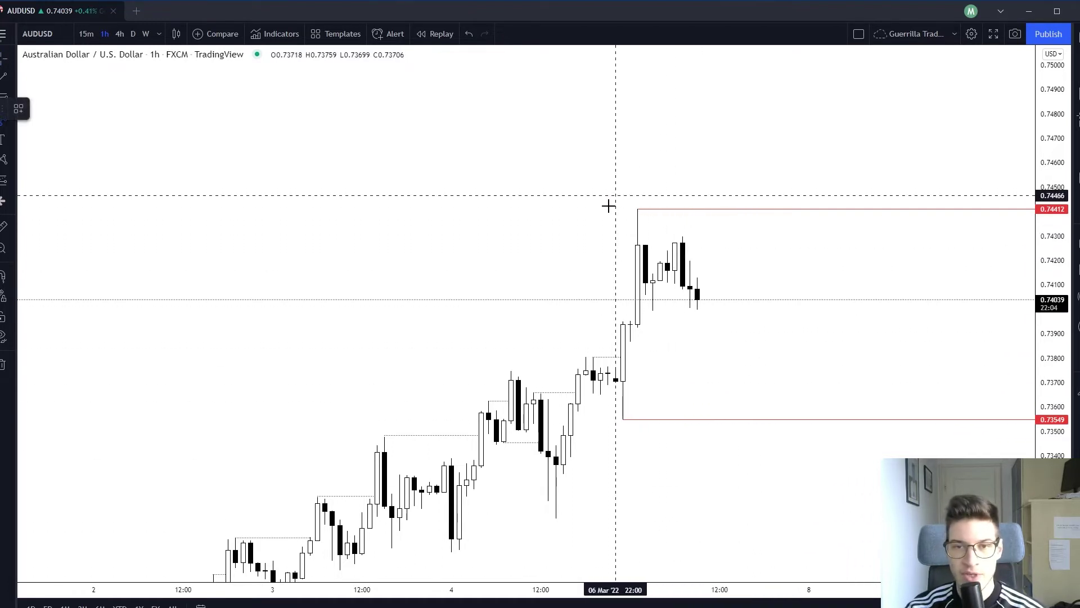
Sketch a path between the red levels, falling in swings to about 0.7370 and rising to about 0.7437, and discard it.
left_click(719, 282)
left_click(742, 321)
left_click(764, 290)
left_click(794, 352)
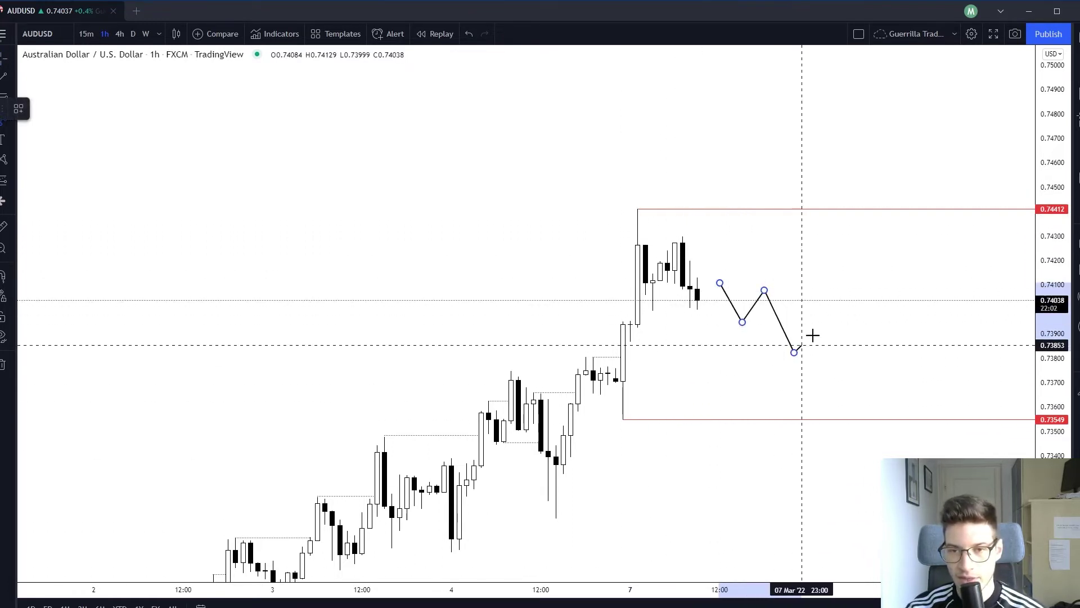
left_click(831, 315)
left_click(861, 382)
left_click(891, 313)
left_click(913, 354)
left_click(980, 232)
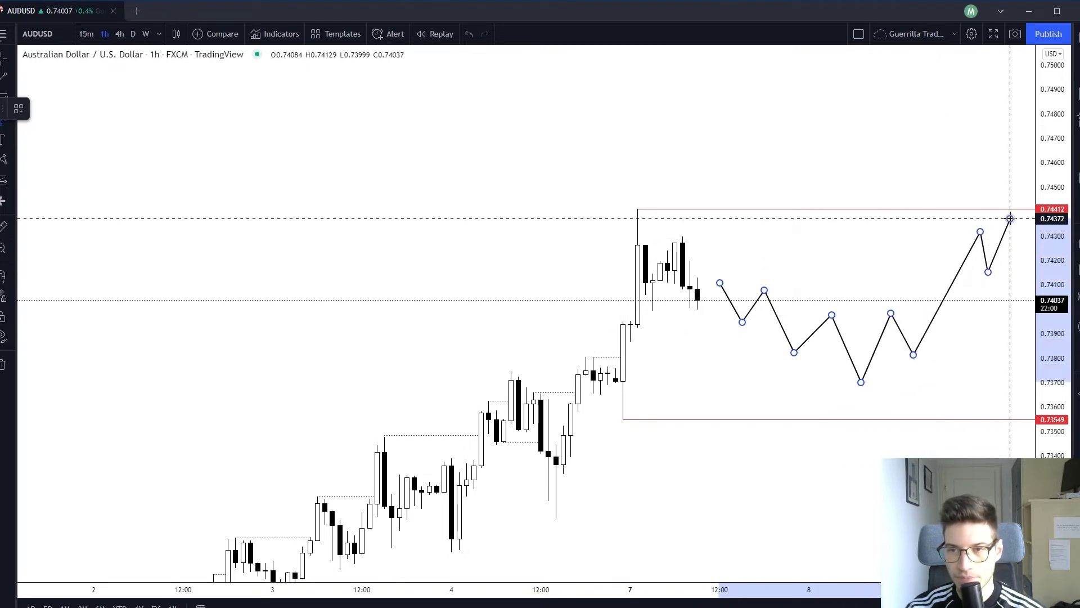
key("Escape")
Sketch a sharp rise from the current price through the upper red level to about 0.7467, and discard the path.
left_click_drag(822, 173, 815, 224)
scroll(794, 400, "down", 1)
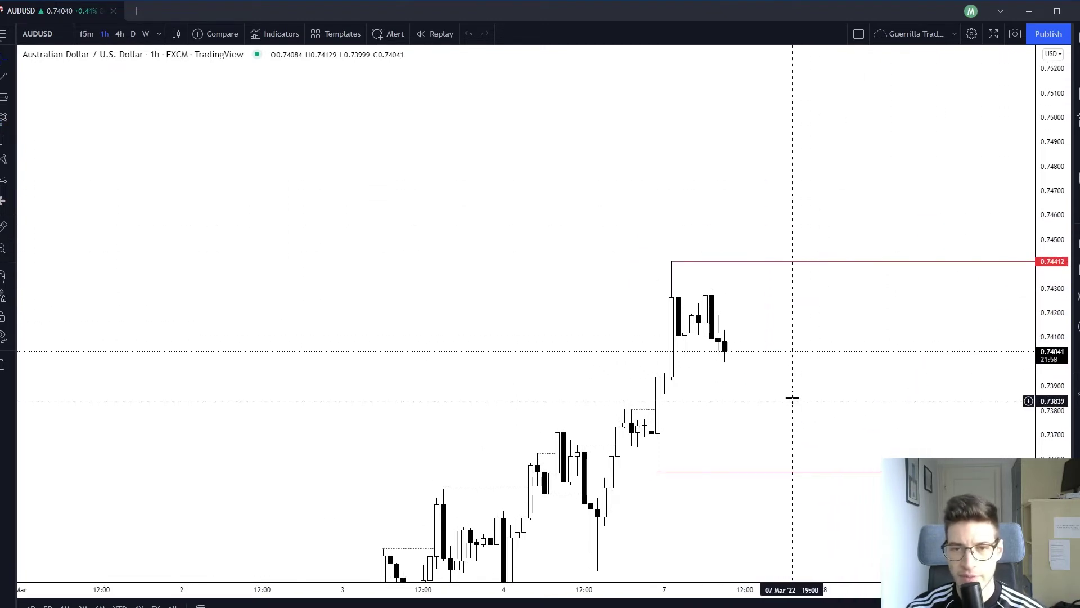
left_click_drag(792, 399, 762, 368)
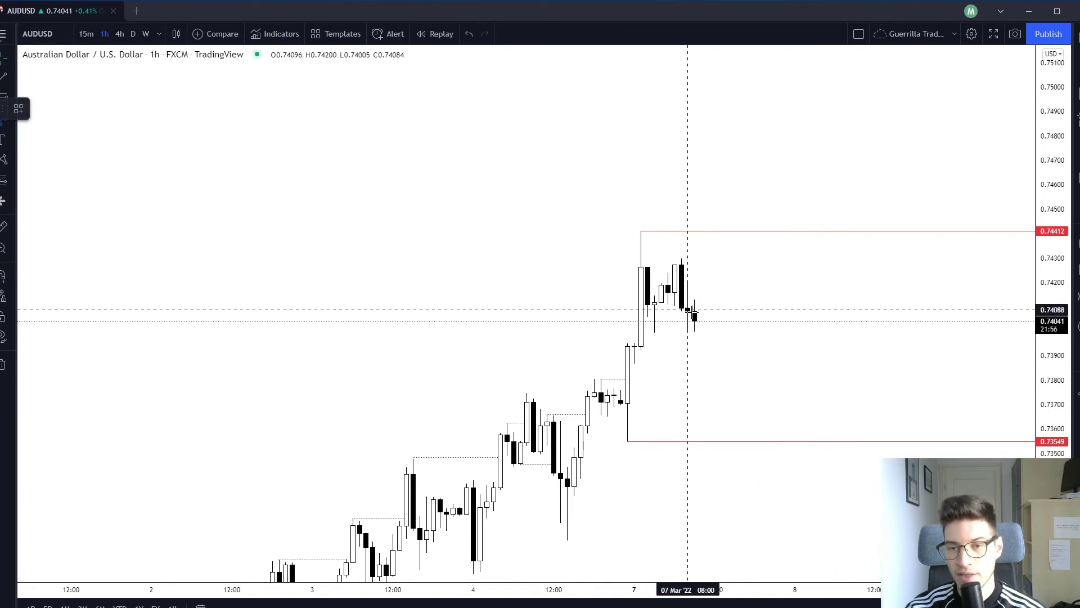
left_click(701, 319)
left_click(735, 167)
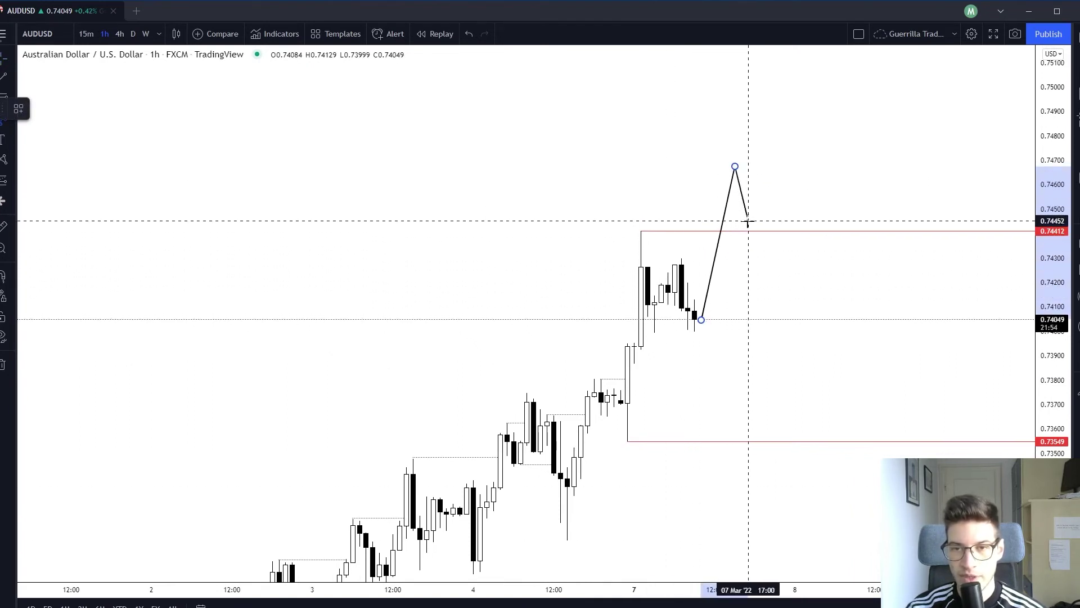
key("Escape")
Sketch a larger rise through the upper red level to about 0.7487 with a small pullback at its peak, and discard the path.
left_click_drag(754, 161, 752, 184)
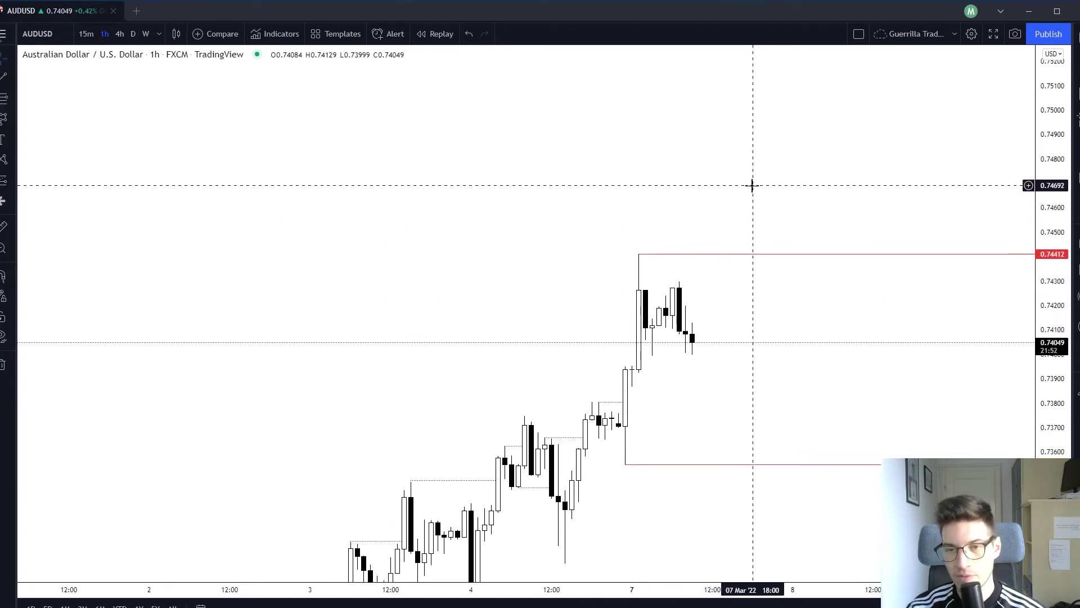
left_click(712, 359)
left_click(765, 141)
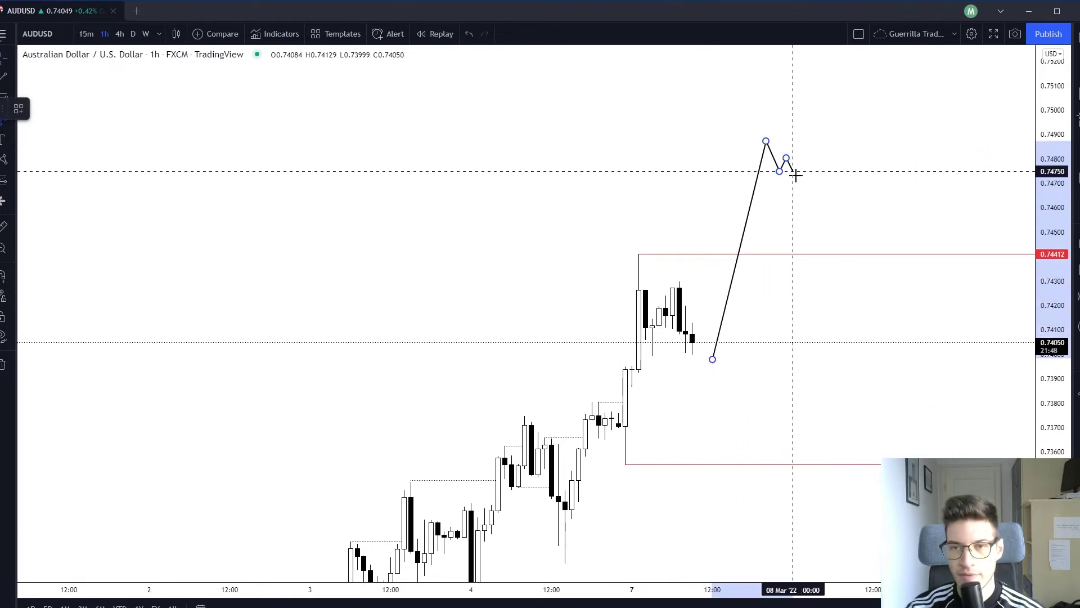
key("Escape")
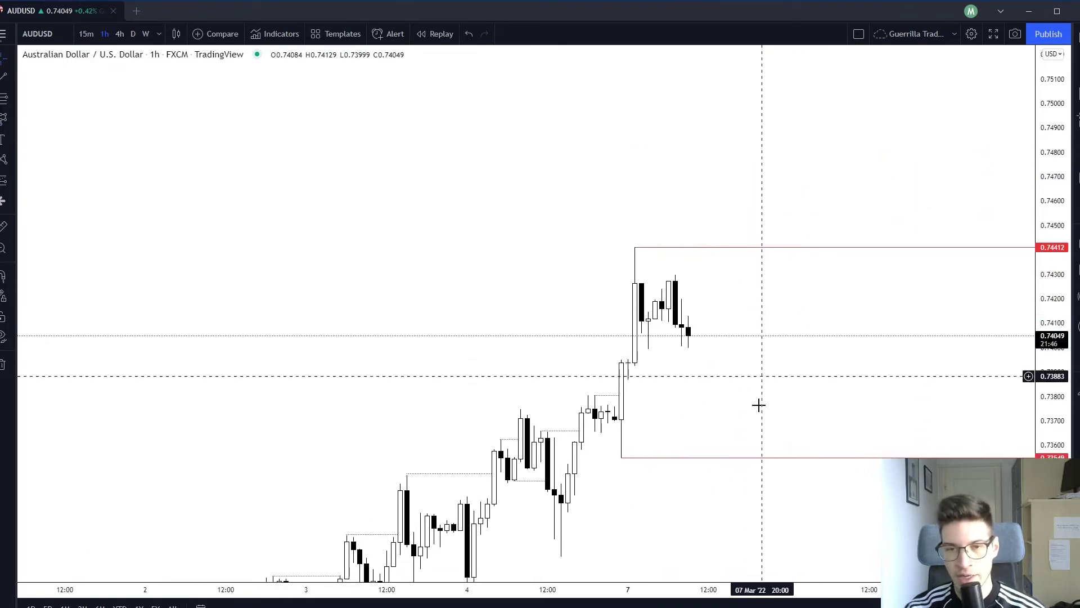
Sketch a stepwise climb slightly above the upper red level to about 0.7453, followed by a sharp drop to about 0.7405, and discard the path.
left_click_drag(757, 413, 755, 402)
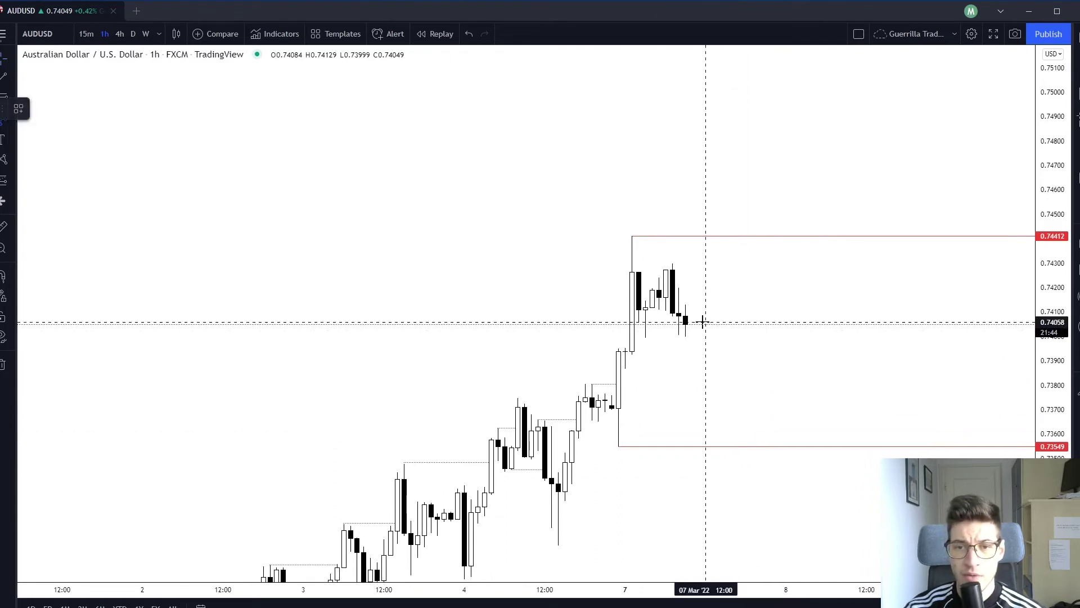
left_click(699, 321)
left_click(739, 246)
left_click(752, 272)
left_click(772, 230)
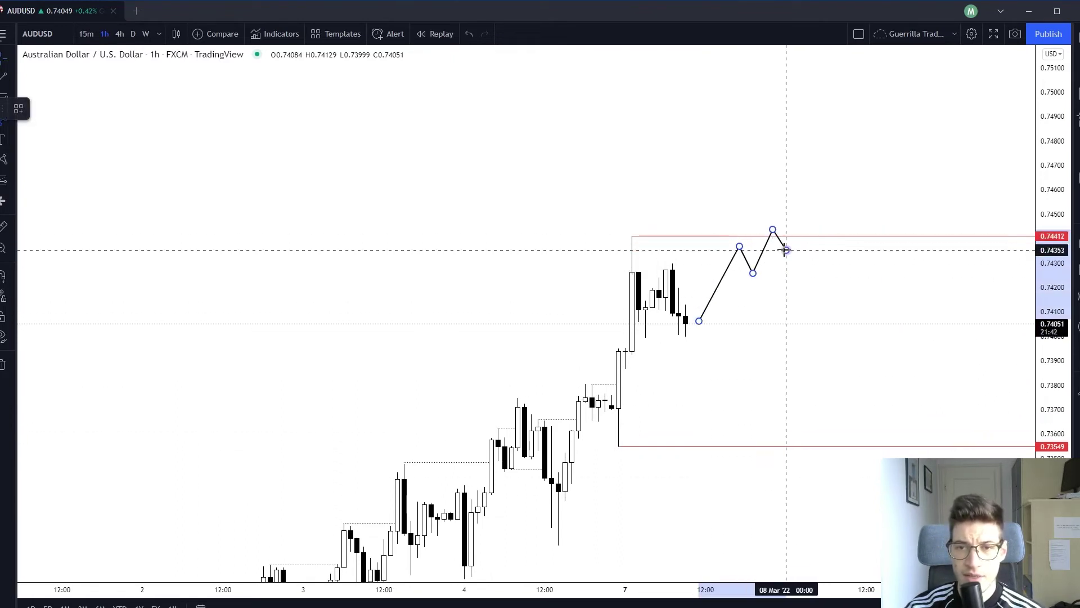
left_click(786, 250)
left_click(806, 219)
left_click(812, 234)
left_click(827, 207)
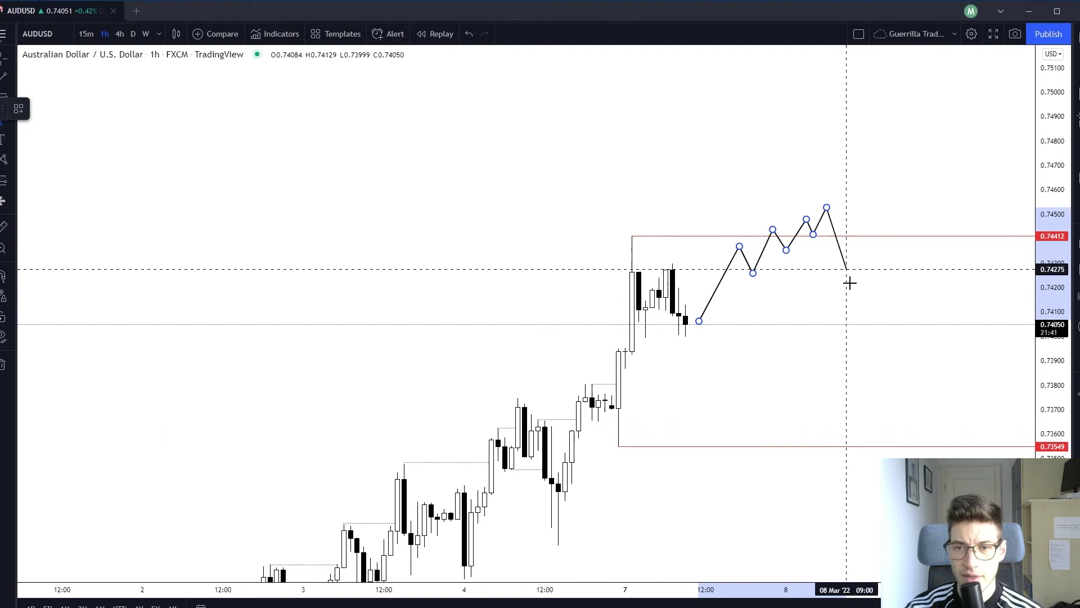
left_click(859, 324)
left_click(866, 281)
key("Escape")
Sketch a steep drop from the current price through the lower red level to about 0.7316 with a small bounce, and discard the path.
left_click_drag(845, 305, 840, 257)
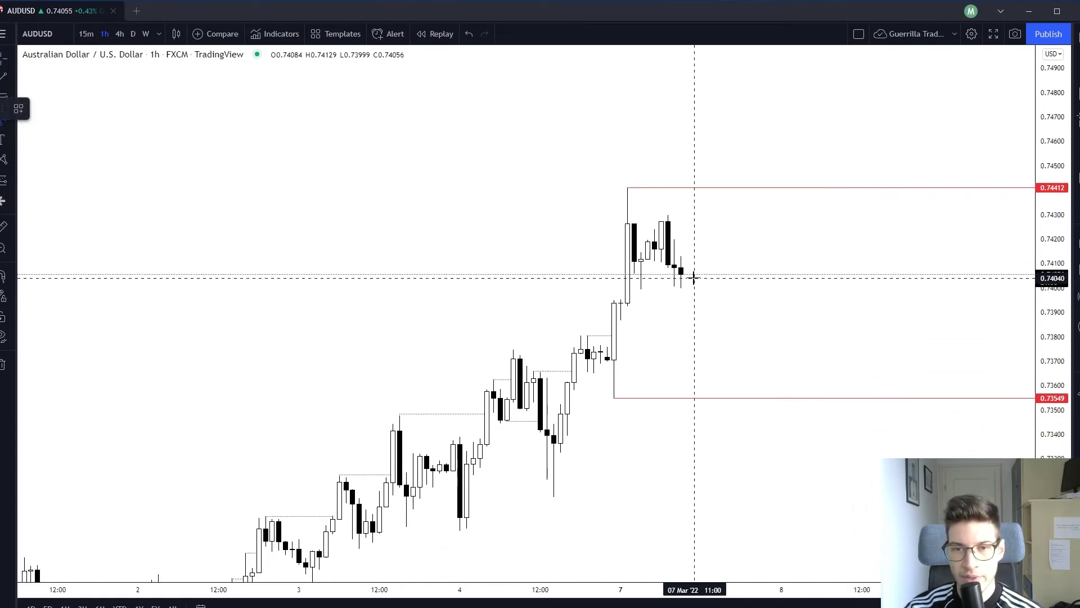
left_click(695, 299)
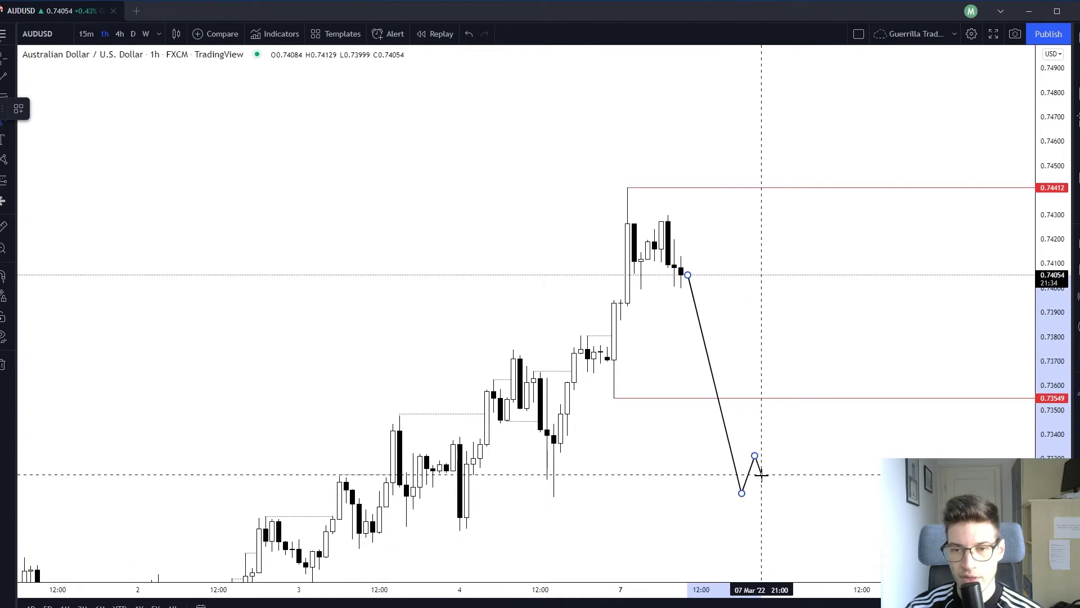
key("Escape")
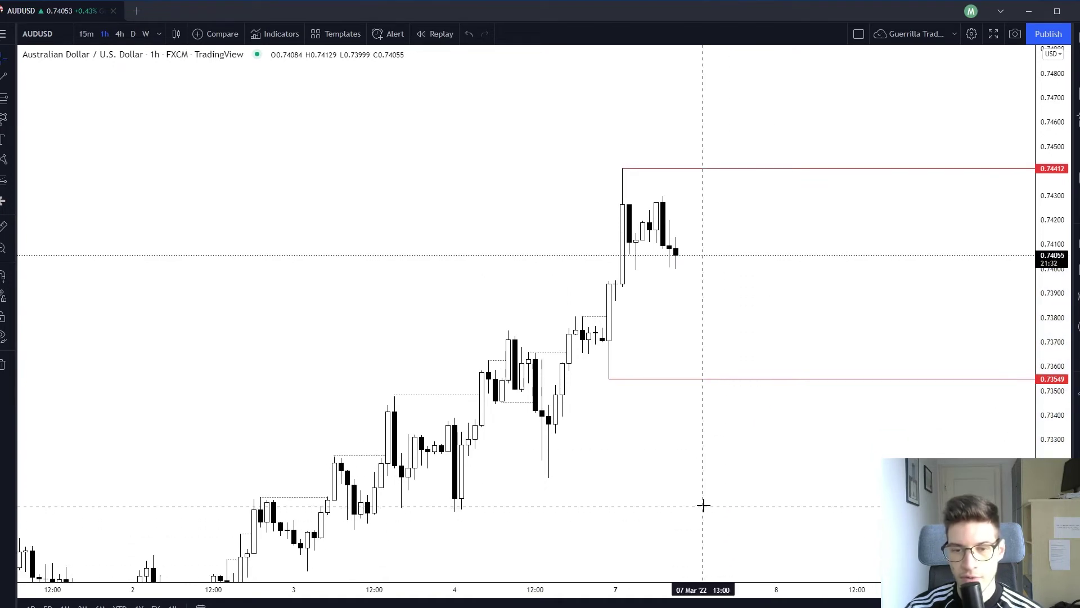
Sketch a stepwise decline from the current price to about 0.7341, slightly below the lower red level, followed by a sharp rebound to about 0.7404.
left_click(696, 252)
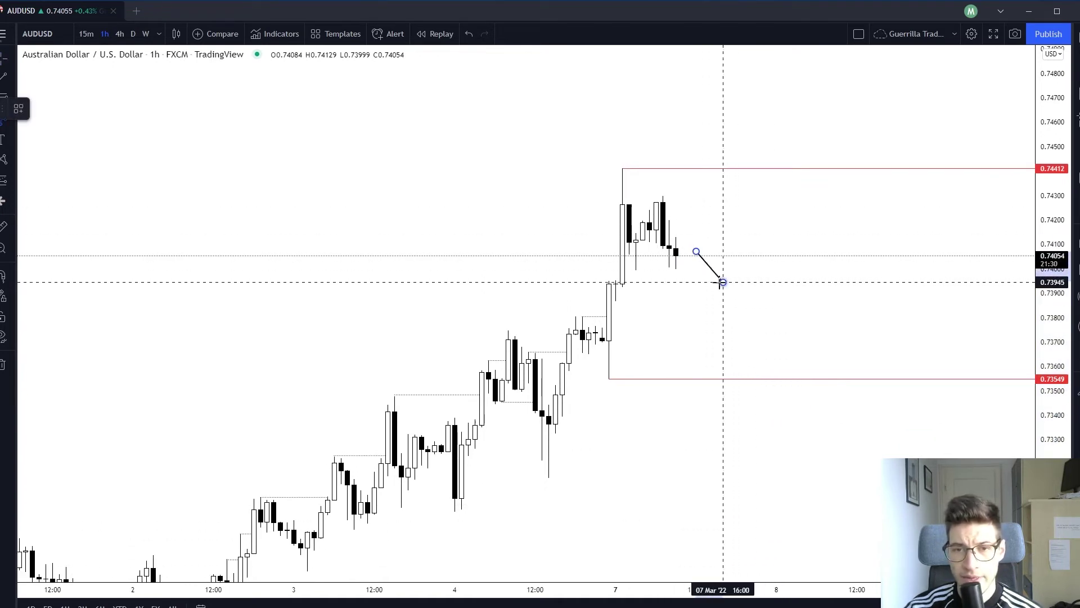
left_click(723, 282)
left_click(736, 266)
left_click(756, 312)
left_click(776, 285)
left_click(797, 341)
left_click(817, 321)
left_click(823, 360)
left_click(837, 351)
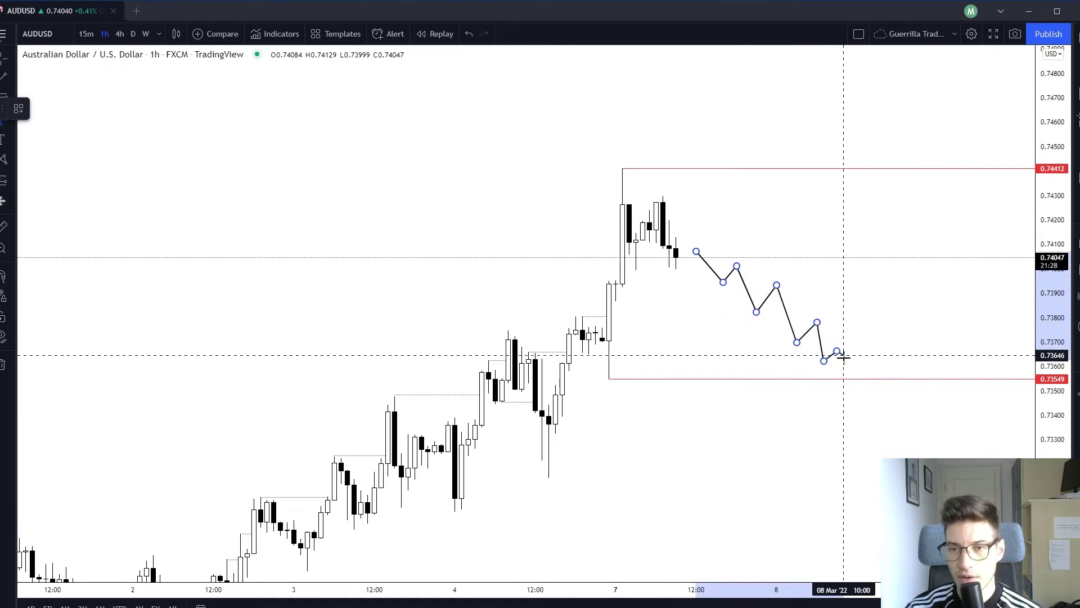
left_click(850, 384)
left_click(870, 368)
left_click(884, 400)
left_click(897, 381)
left_click(910, 413)
left_click(965, 259)
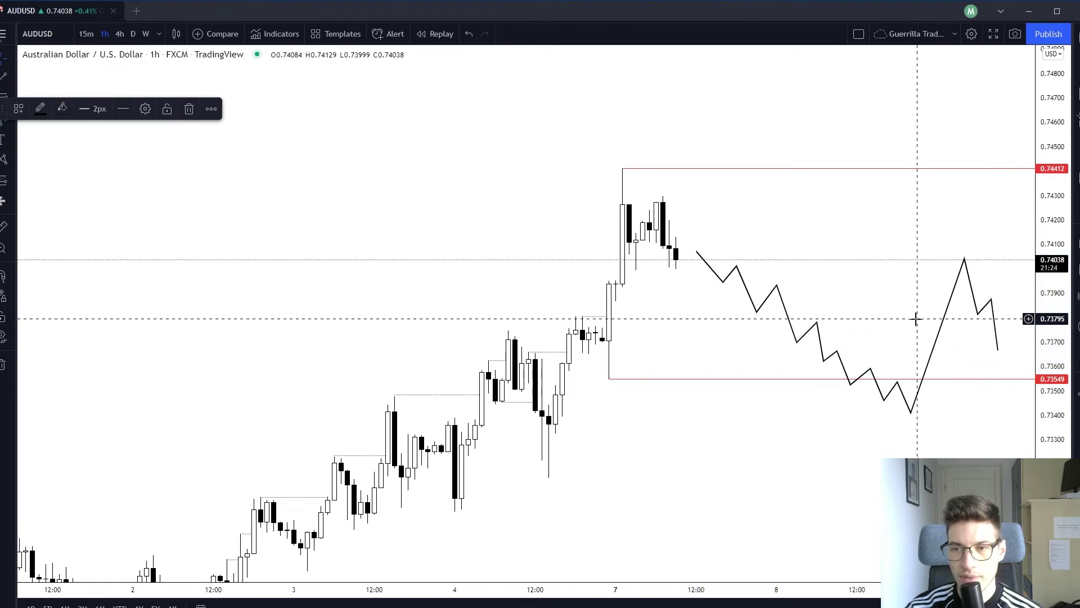
Delete the sketched decline-and-rebound path.
mouse_move(916, 316)
left_mouse_down()
mouse_move(868, 311)
mouse_move(786, 339)
left_mouse_up()
left_click(811, 305)
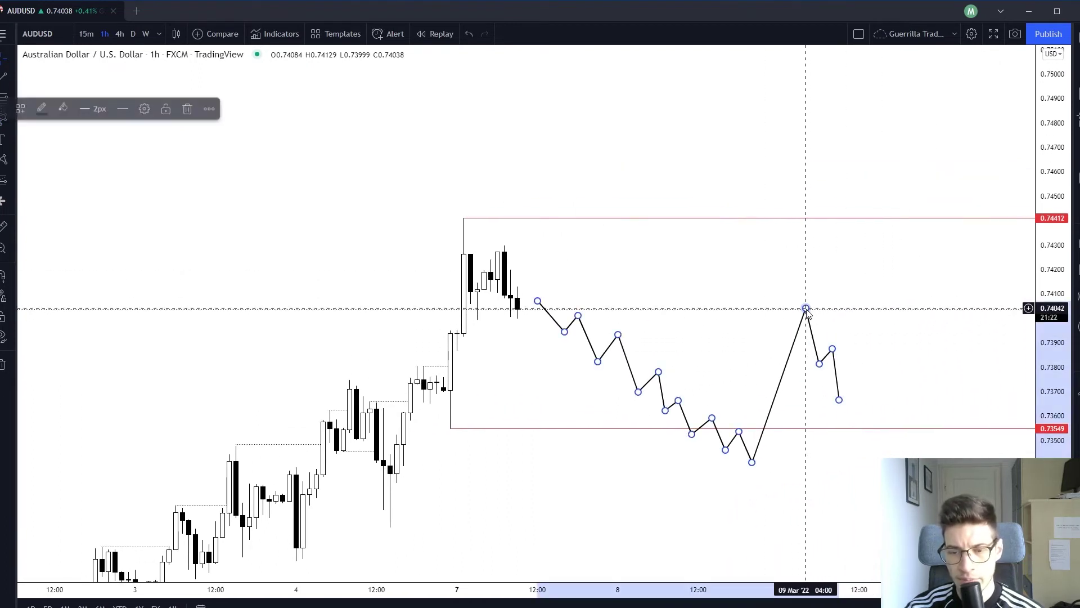
key("Delete")
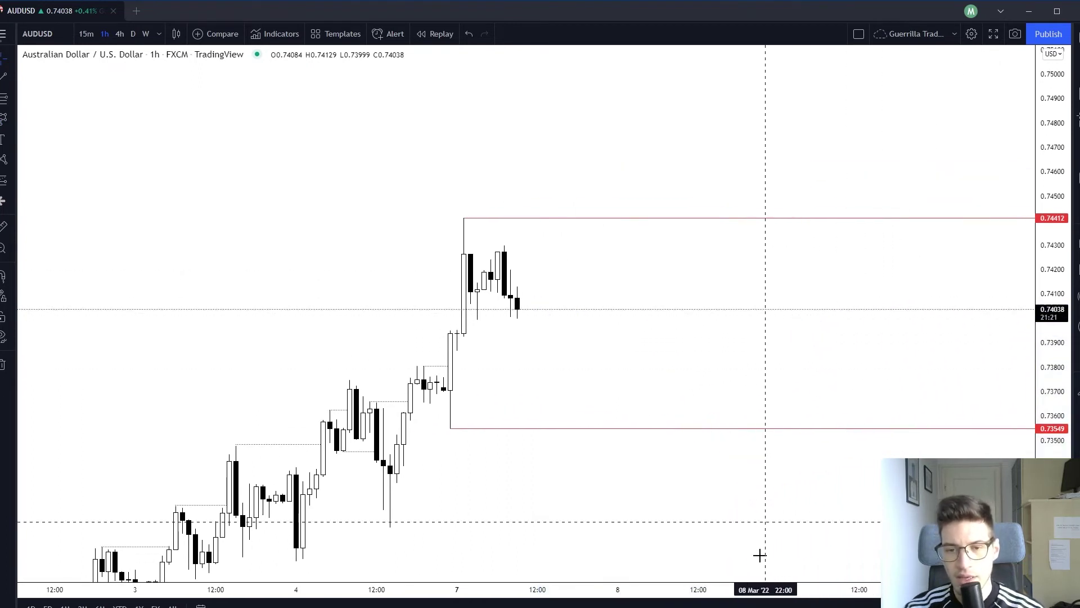
Sketch a zigzag path between the red levels, dipping to about 0.7368, climbing to about 0.7424 and declining stepwise to about 0.7366.
left_click(538, 308)
left_click(564, 359)
left_click(591, 334)
left_click(624, 397)
left_click(671, 319)
left_click(684, 359)
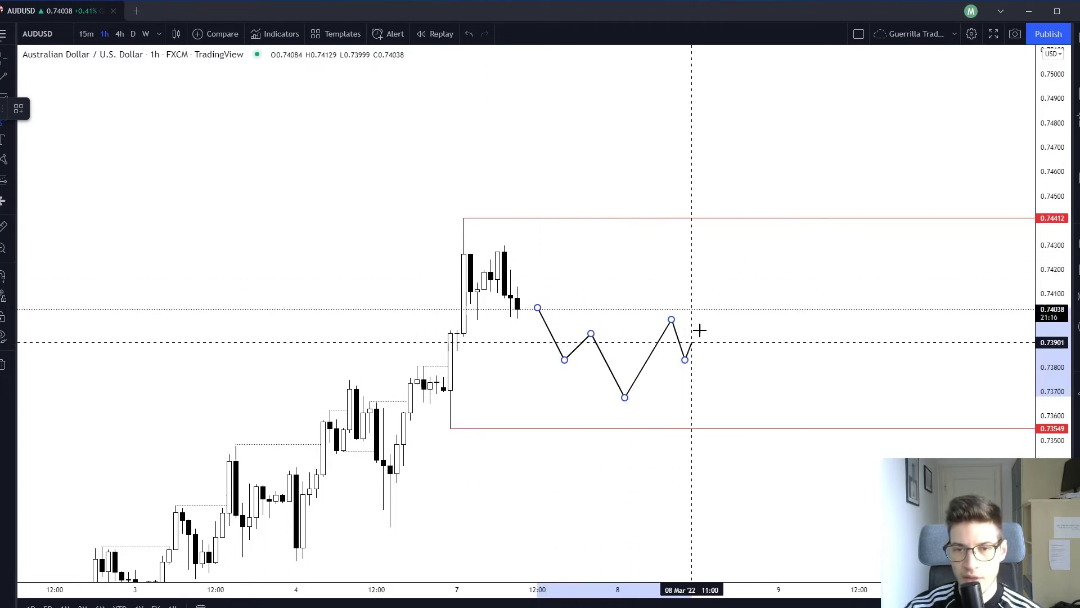
left_click(725, 279)
left_click(745, 324)
left_click(786, 351)
left_click(813, 327)
left_click(825, 392)
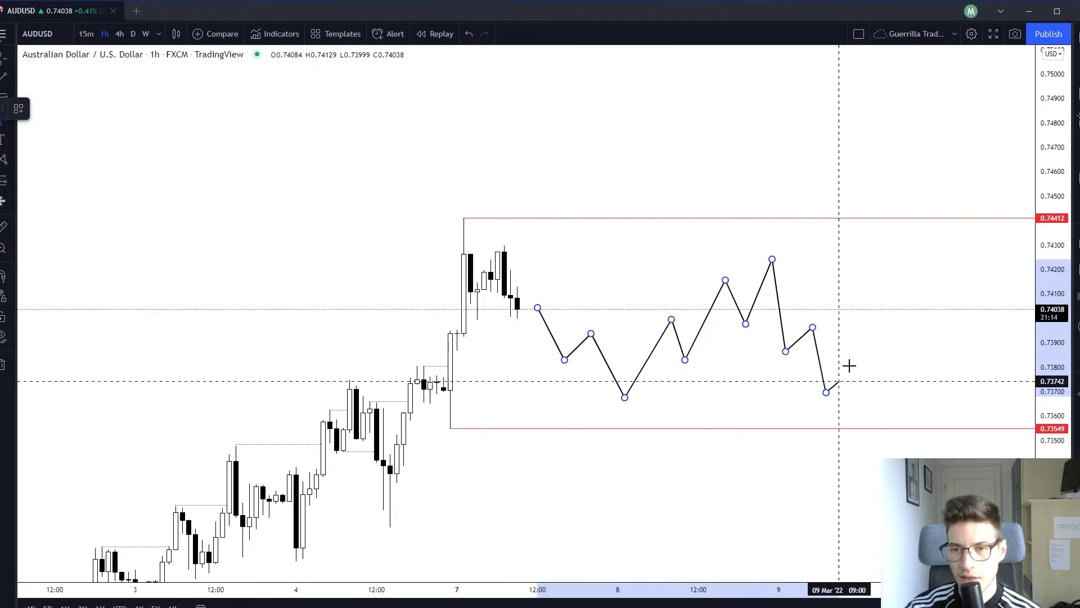
double_click(859, 402)
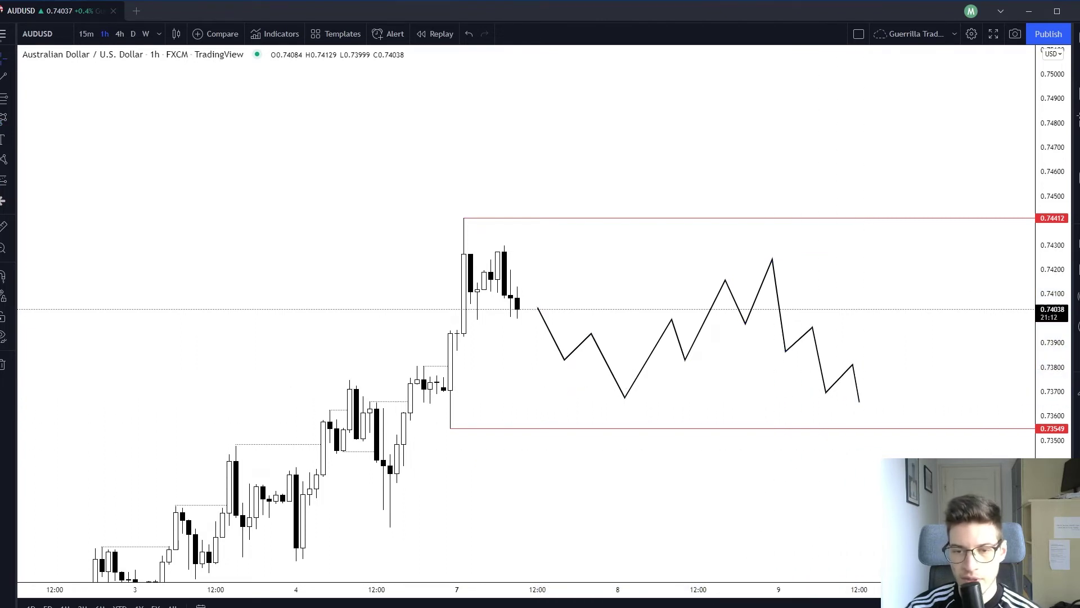
Draw one rectangle just below the lower red level, from about 0.7354 to 0.7337, and another just above the upper level, up to about 0.7459.
left_click(443, 431)
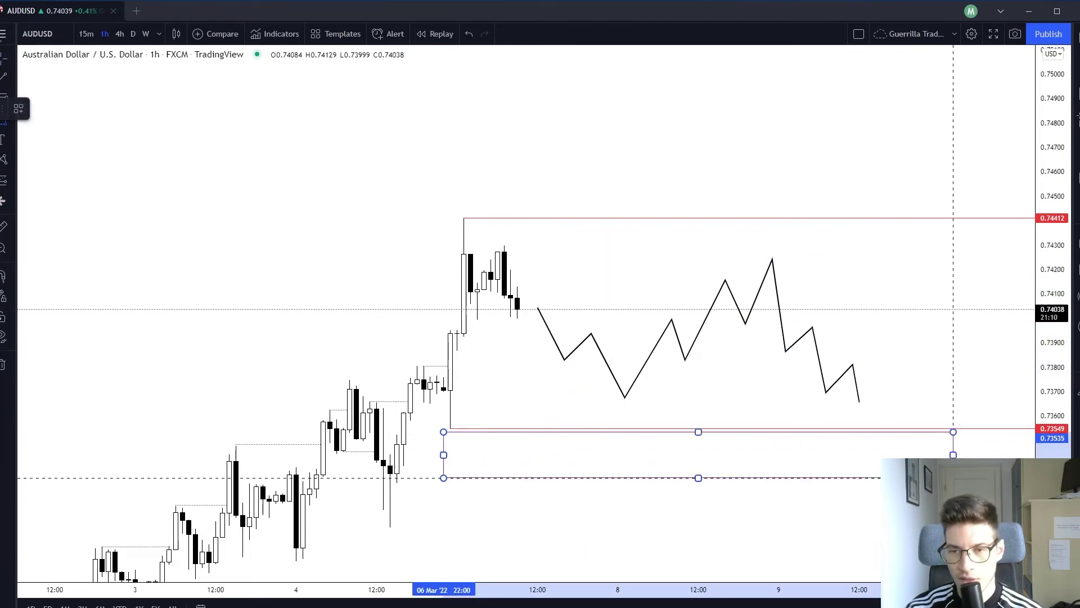
left_click(953, 472)
mouse_move(953, 473)
left_mouse_down()
mouse_move(934, 282)
mouse_move(939, 215)
left_mouse_up()
left_click_drag(933, 314, 696, 332)
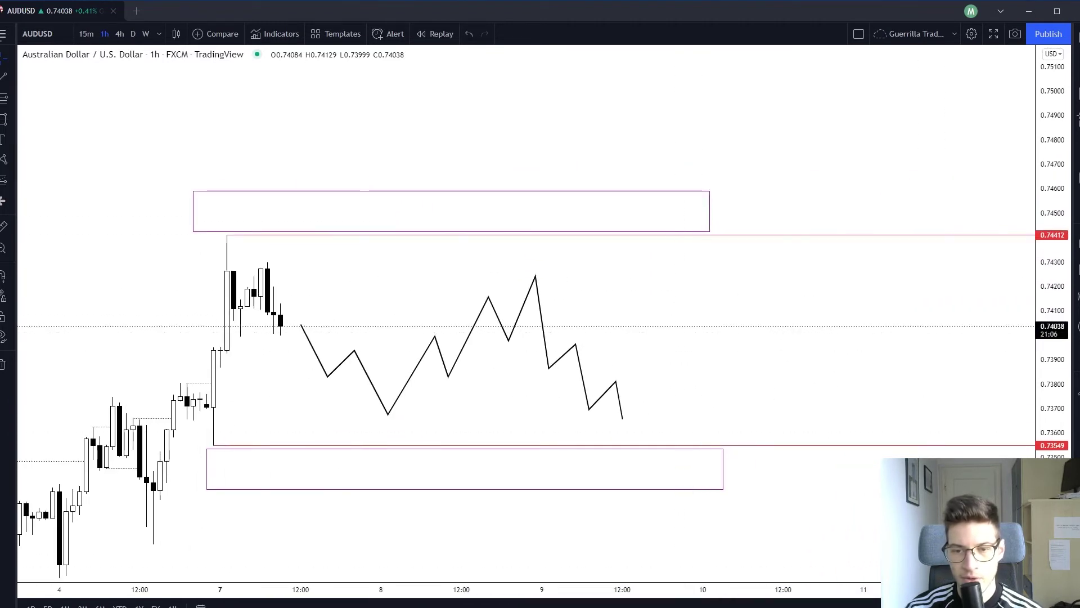
Sketch a sharp rise from about 0.7365 through the upper rectangle to about 0.7465 with a pullback, and discard the path.
left_click(683, 176)
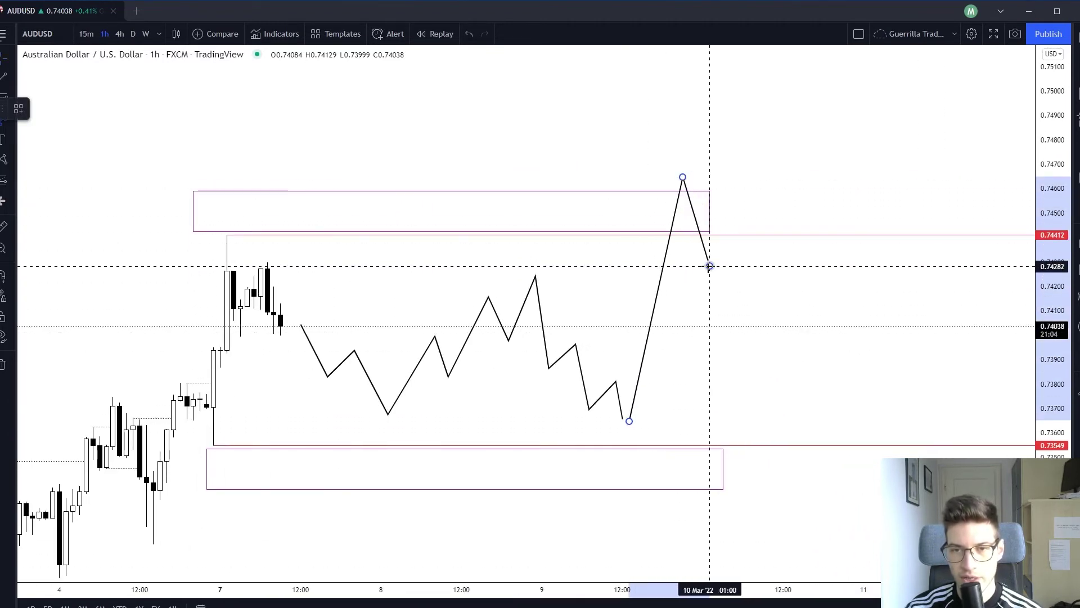
key("Escape")
left_click(642, 410)
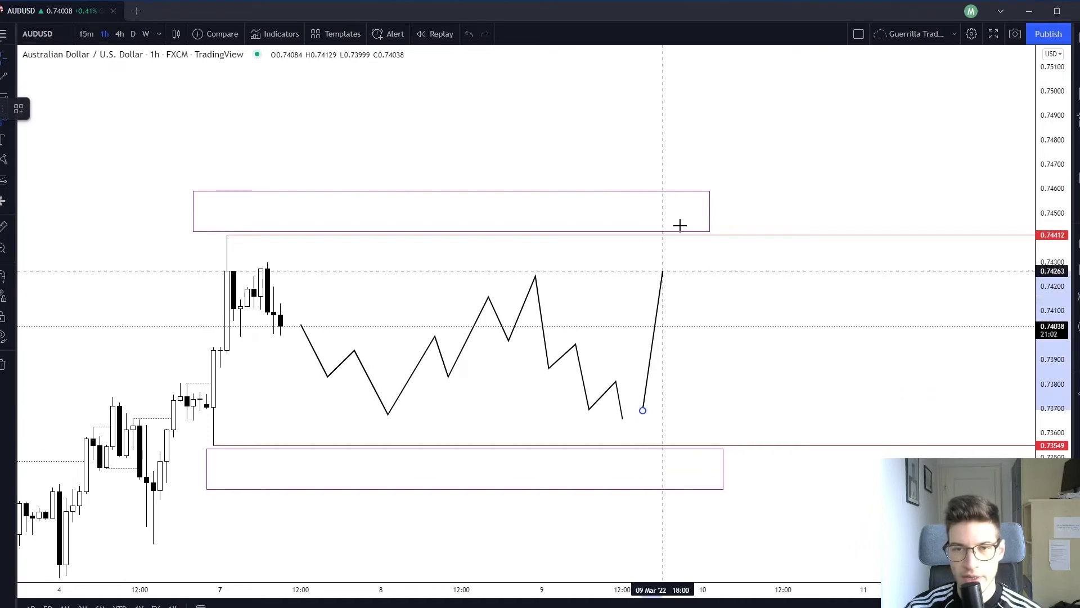
key("Escape")
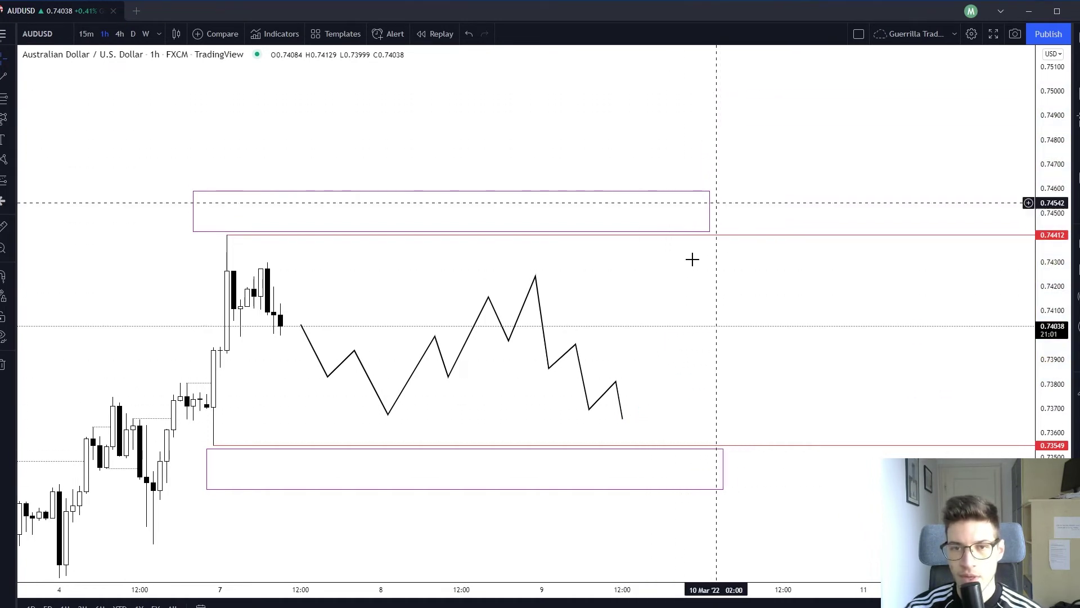
Delete the zigzag path and both rectangles around the red levels.
left_click(616, 382)
key("Delete")
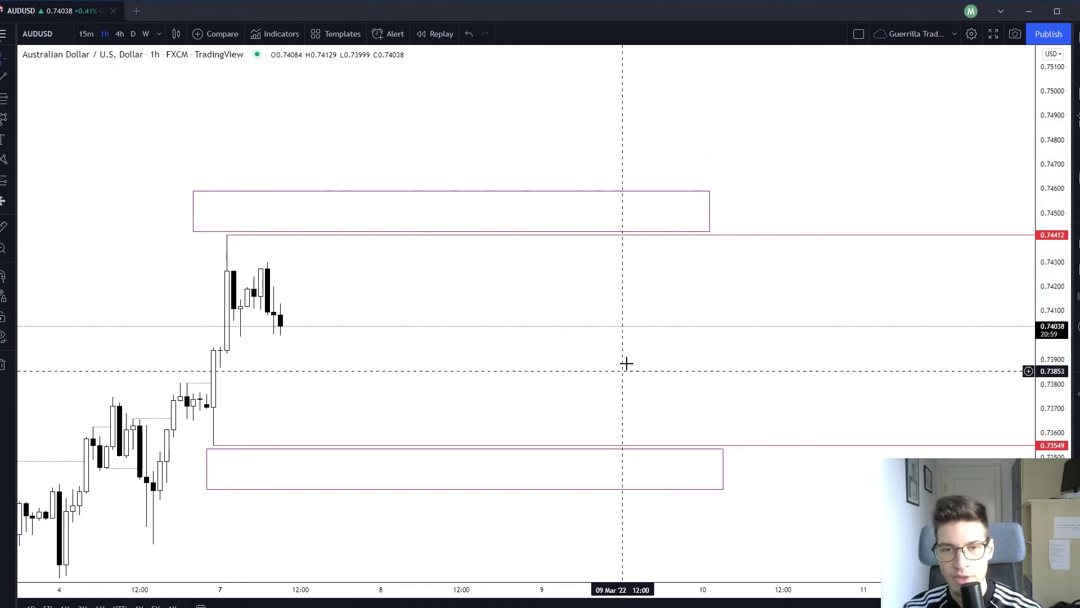
left_click(710, 211)
key("Delete")
key("Delete")
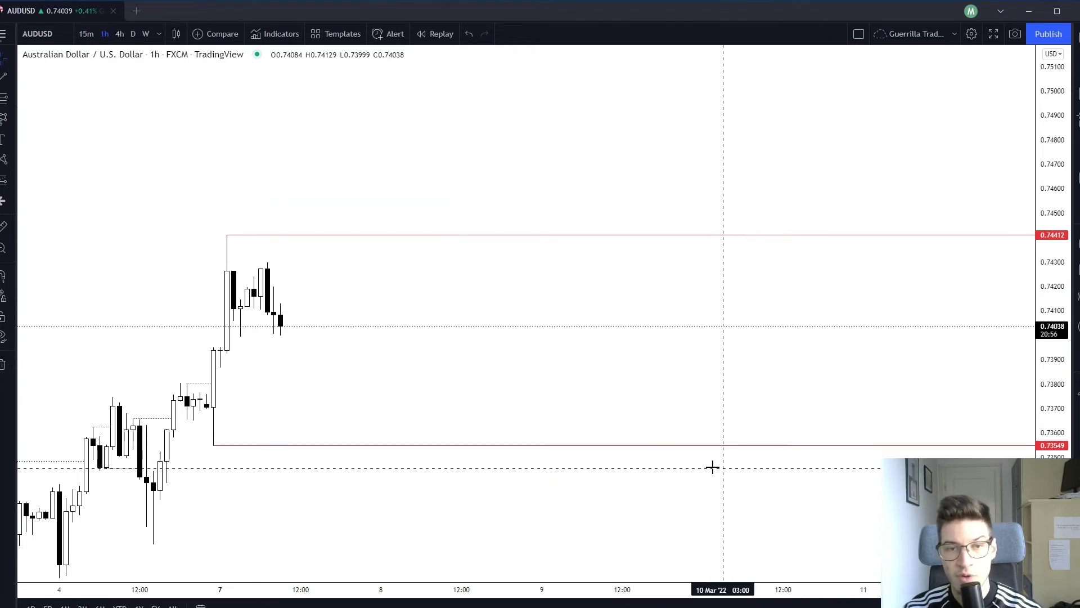
Sketch a straight rise from the current price through the upper red level to about 0.7451, and discard the path.
left_click_drag(448, 390, 841, 374)
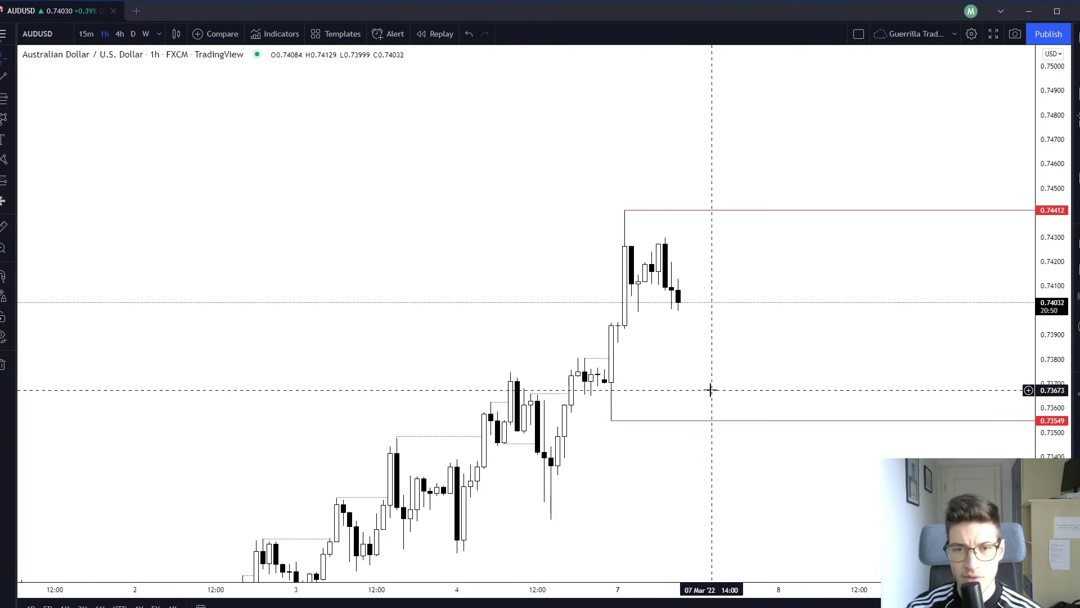
left_click_drag(717, 373, 714, 369)
key("alt+t")
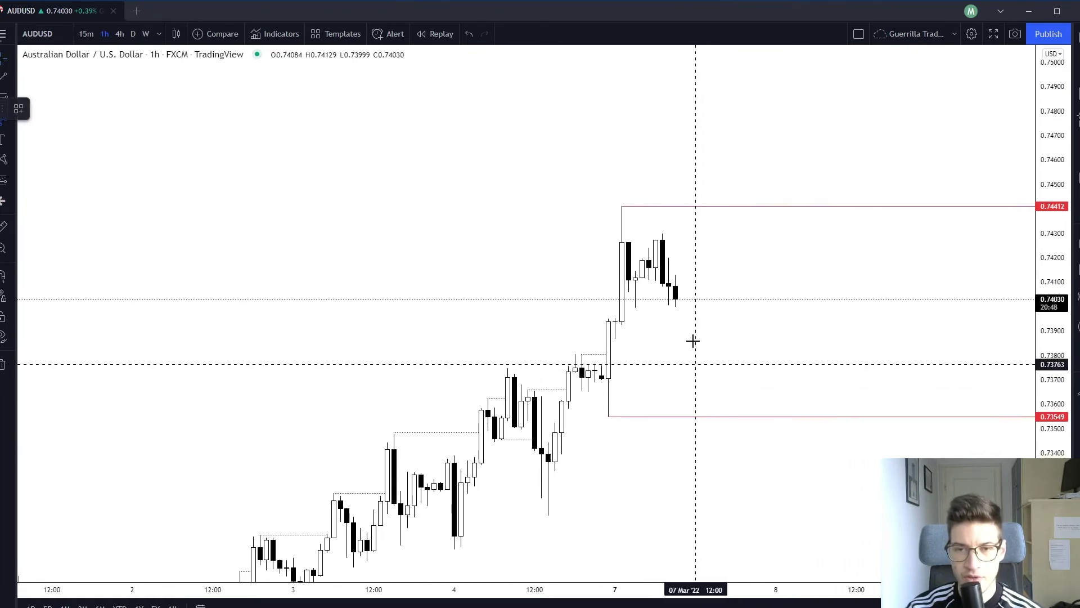
left_click(682, 308)
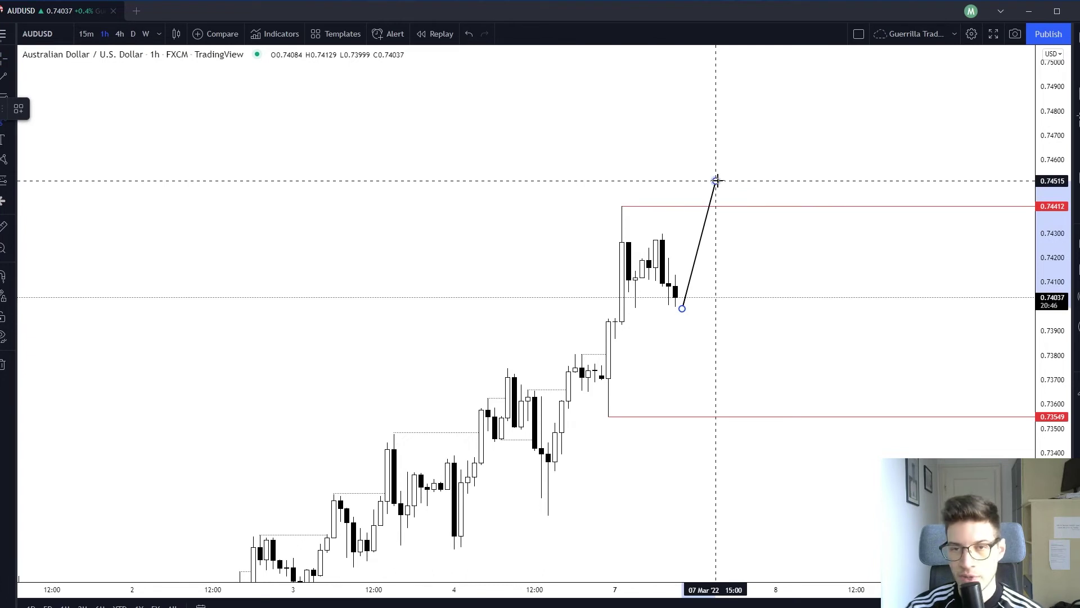
left_click(716, 181)
key("Escape")
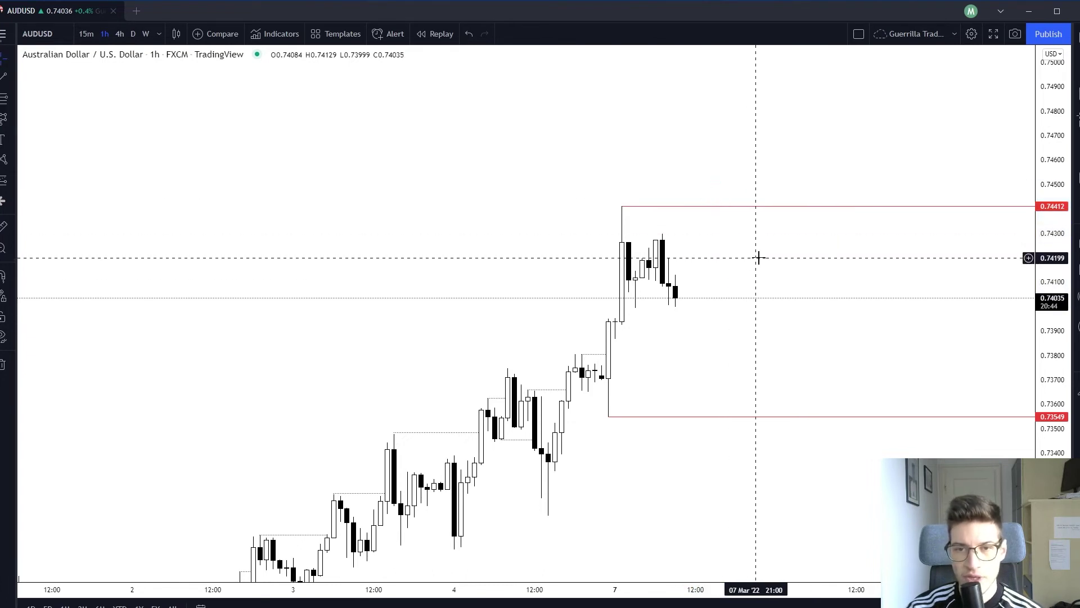
Switch to the one-hour AUDJPY chart.
left_click_drag(757, 256, 722, 260)
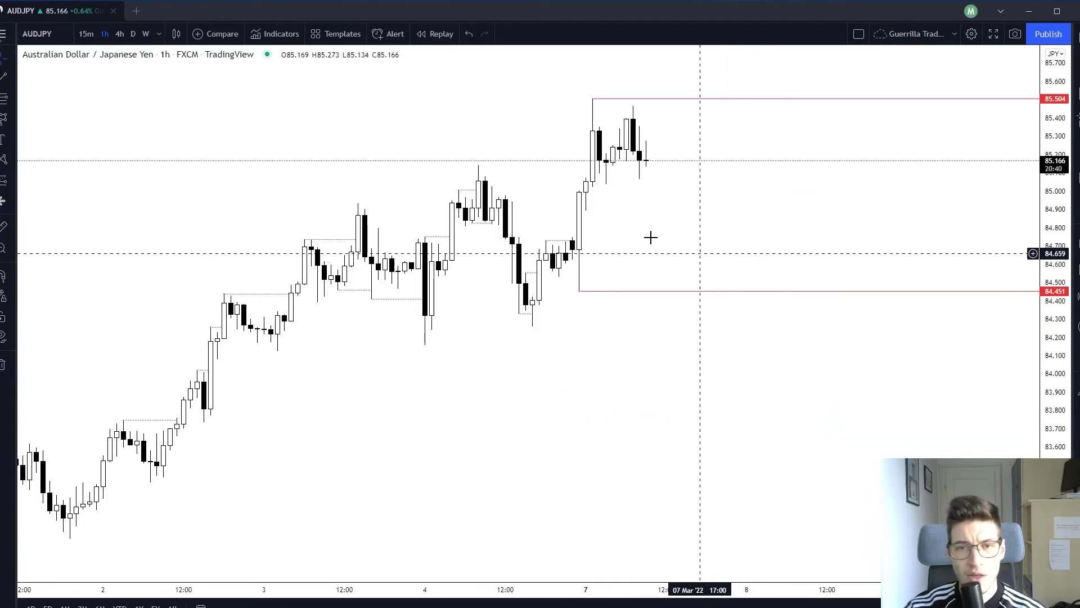
scroll(704, 246, "down", 2)
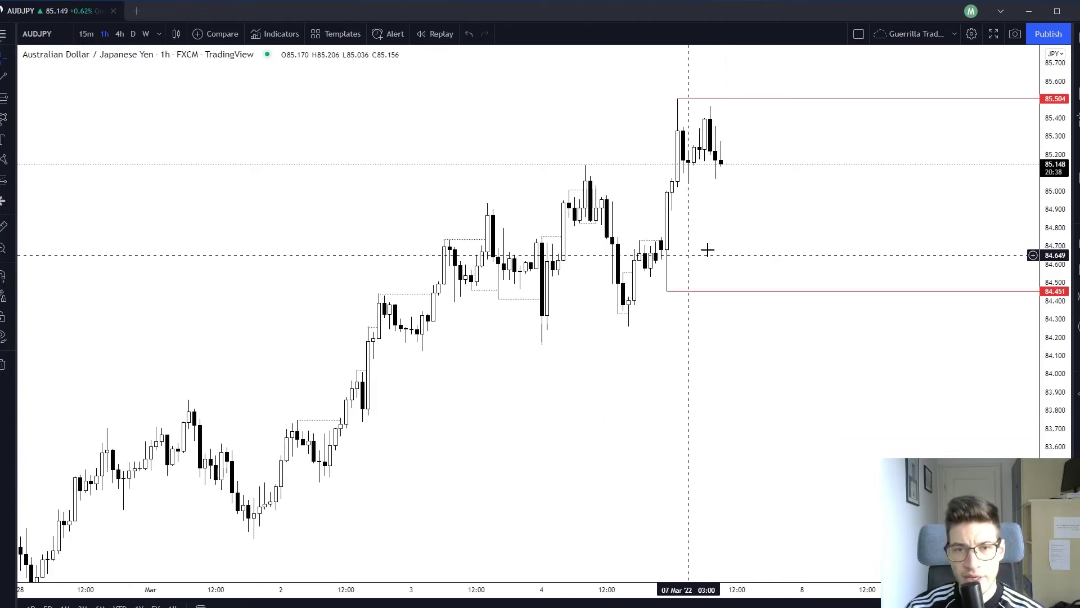
left_click_drag(799, 246, 897, 250)
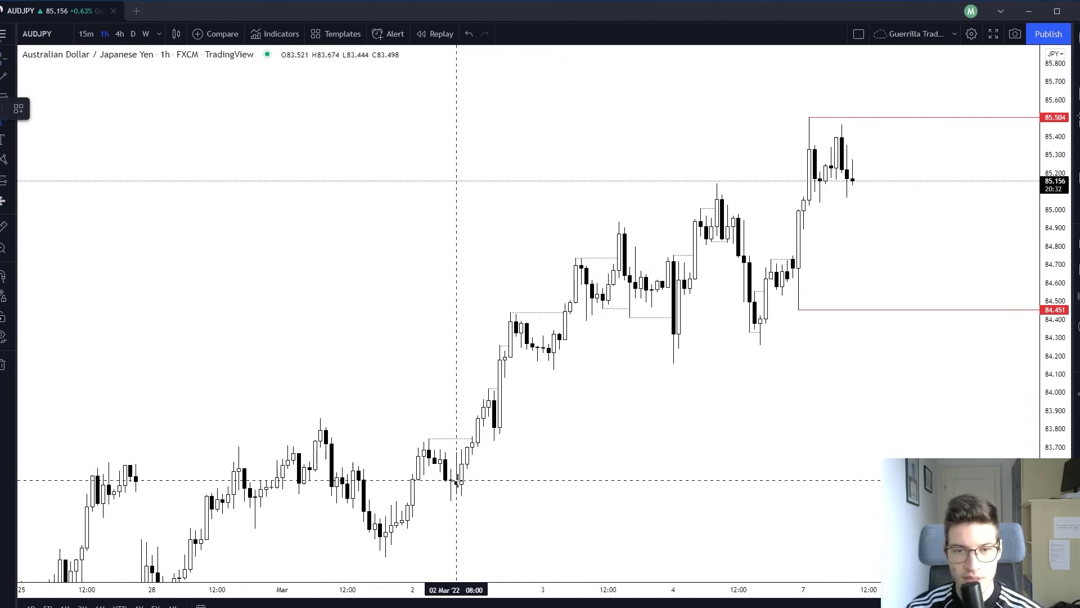
Trace the AUDJPY uptrend's swing highs and lows from the 2 March low to the low before the latest rally, and discard the path.
left_click(456, 481)
left_click(511, 319)
left_click(549, 348)
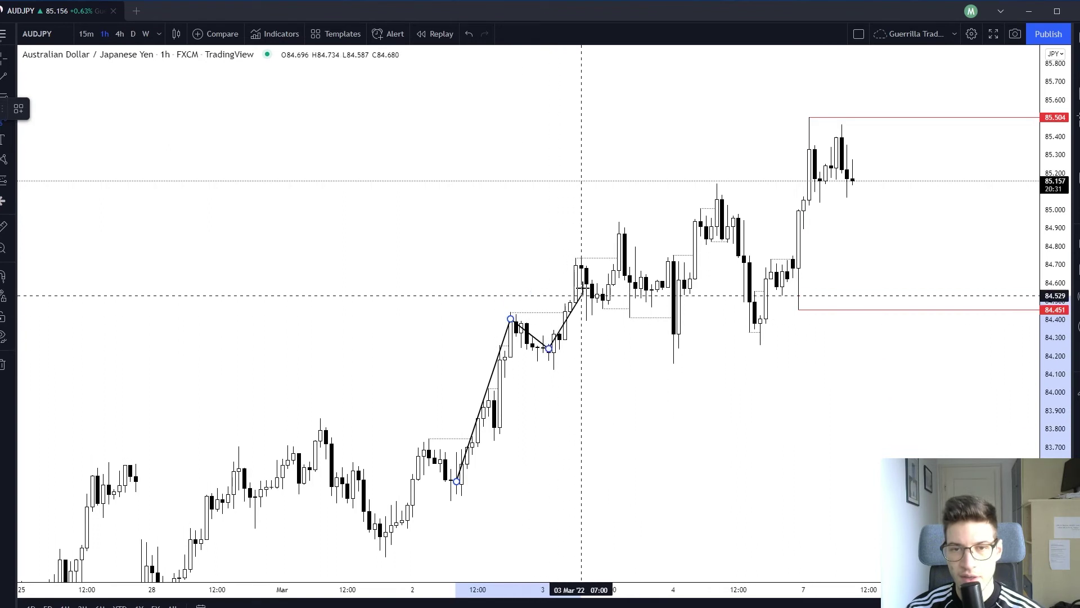
left_click(619, 225)
left_click(674, 361)
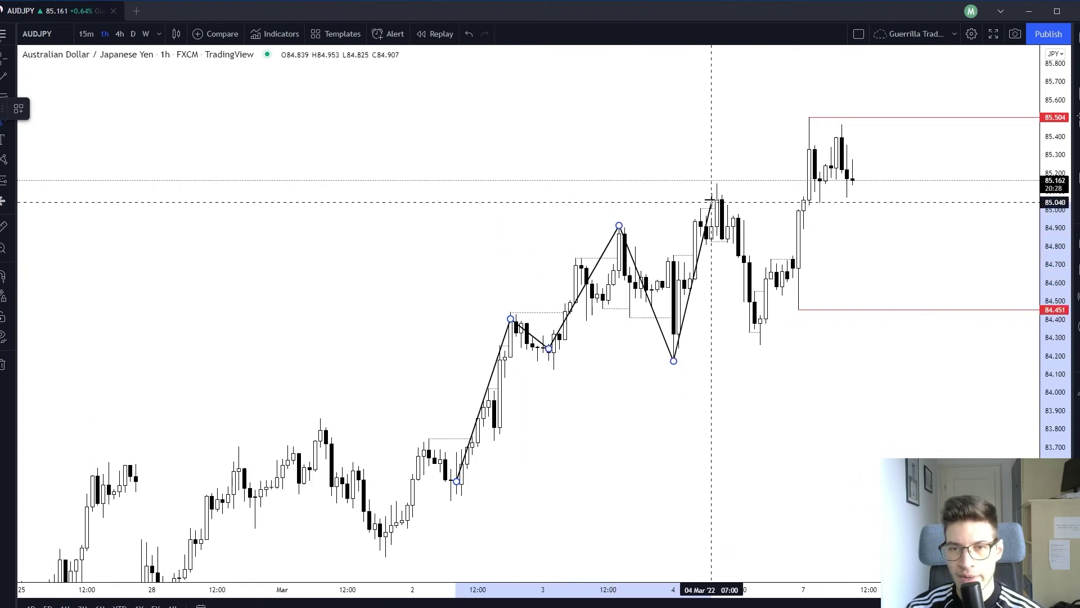
left_click(716, 189)
left_click(760, 354)
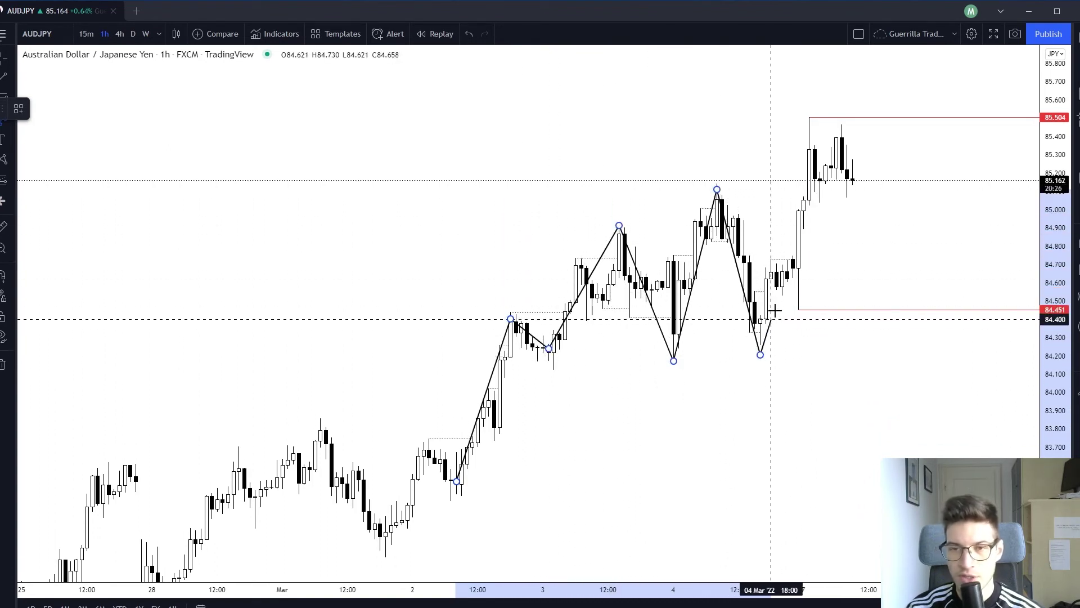
key("Escape")
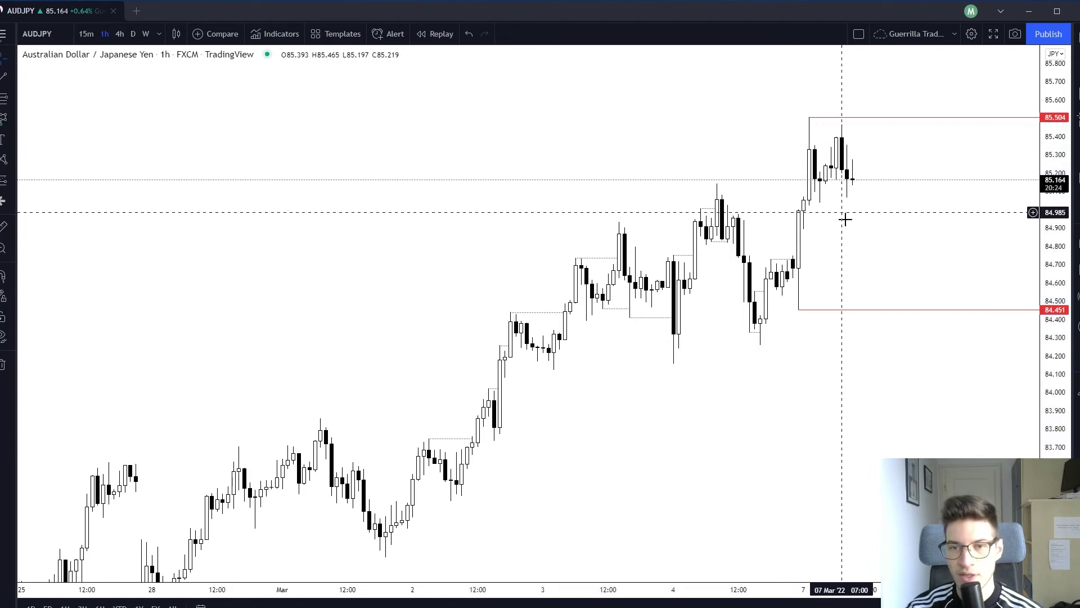
Sketch a small dip from the current AUDJPY price to about 84.97 and back to about 85.14, and discard the path.
left_click_drag(844, 223, 815, 270)
scroll(815, 287, "up", 3)
left_click_drag(777, 305, 807, 296)
scroll(809, 266, "down", 1)
scroll(818, 280, "up", 1)
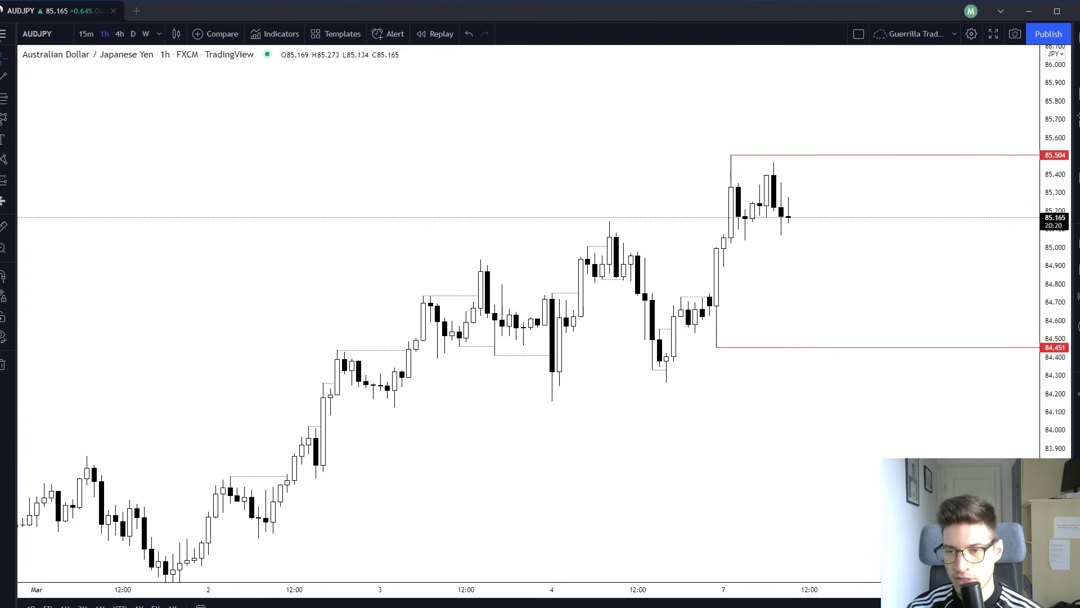
left_click_drag(827, 279, 767, 349)
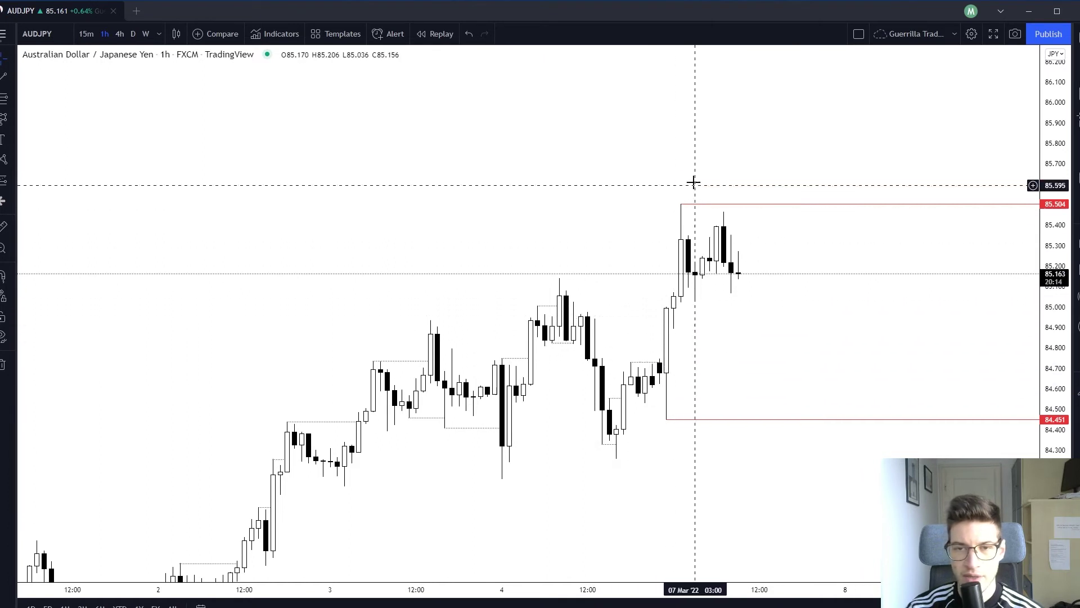
left_click_drag(724, 326, 711, 332)
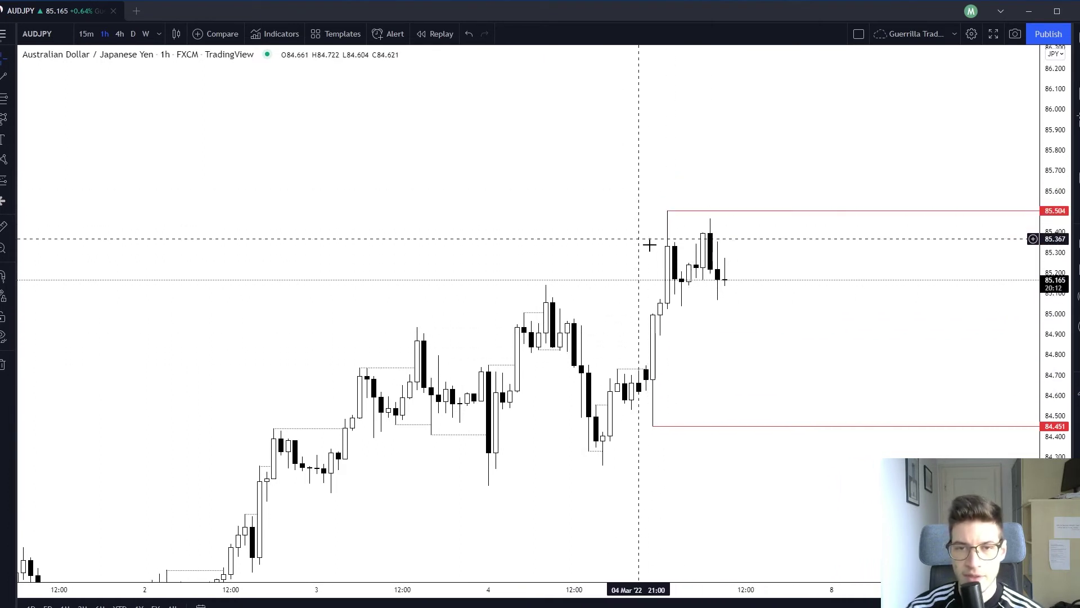
left_click_drag(798, 327, 789, 318)
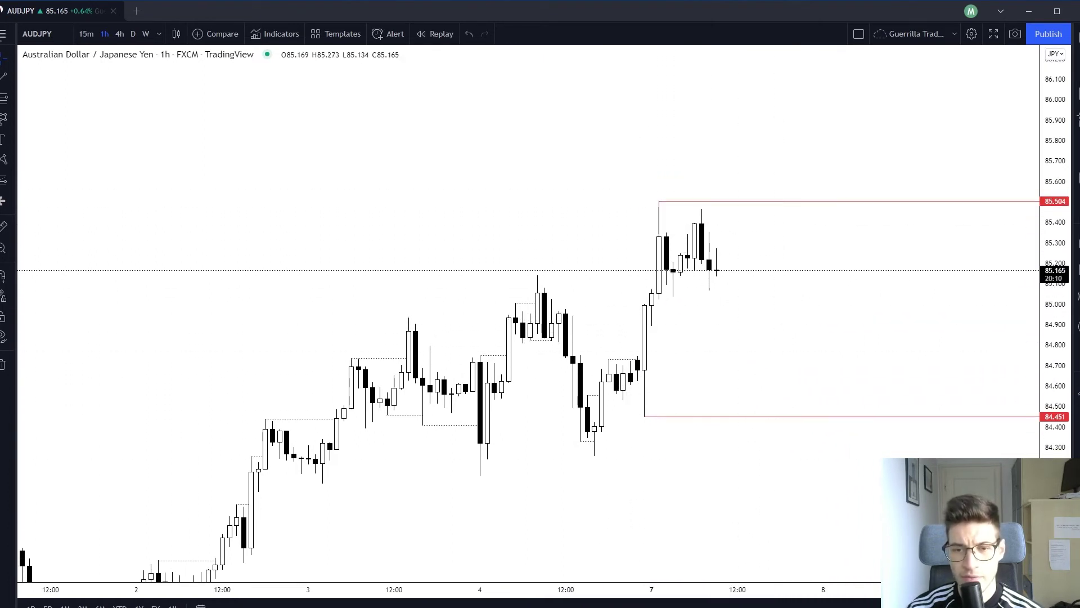
left_click(724, 274)
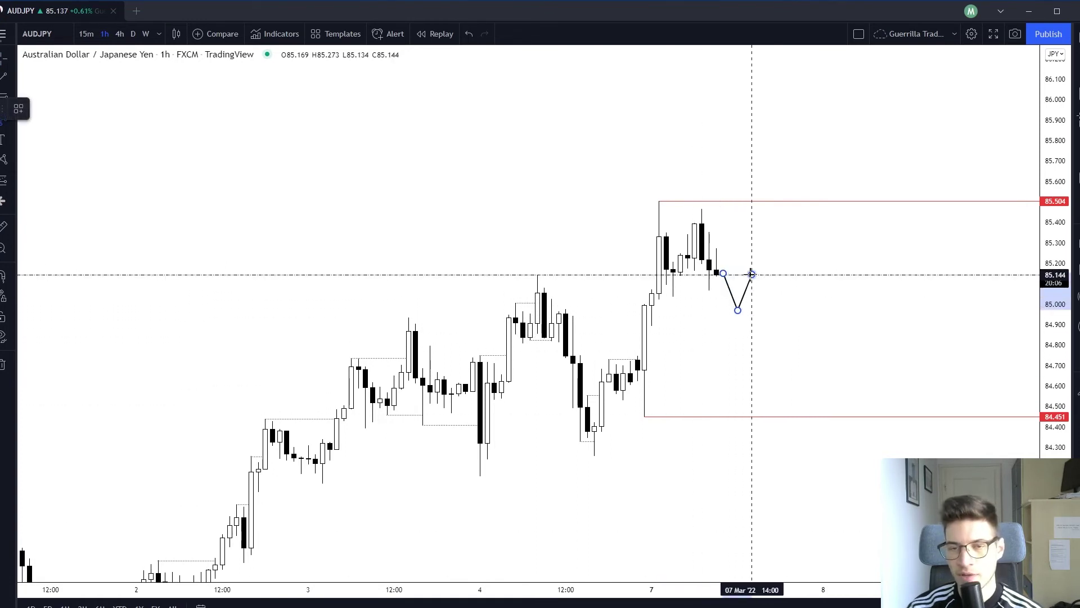
key("Escape")
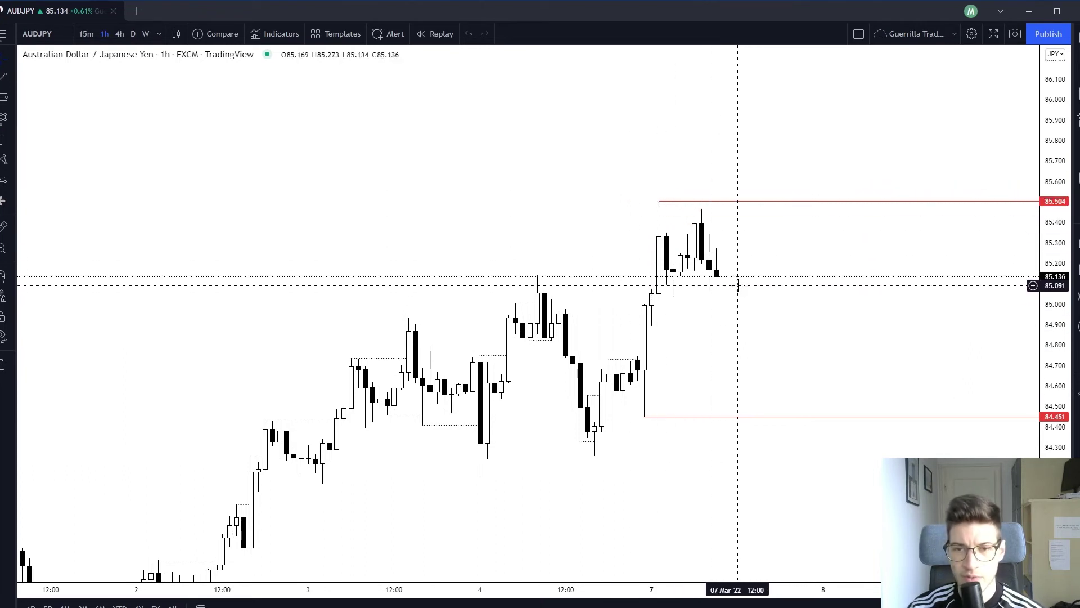
Sketch a stepwise decline from the current price to about 84.69 followed by a recovery to about 85.13, and discard the path.
left_click(3, 119)
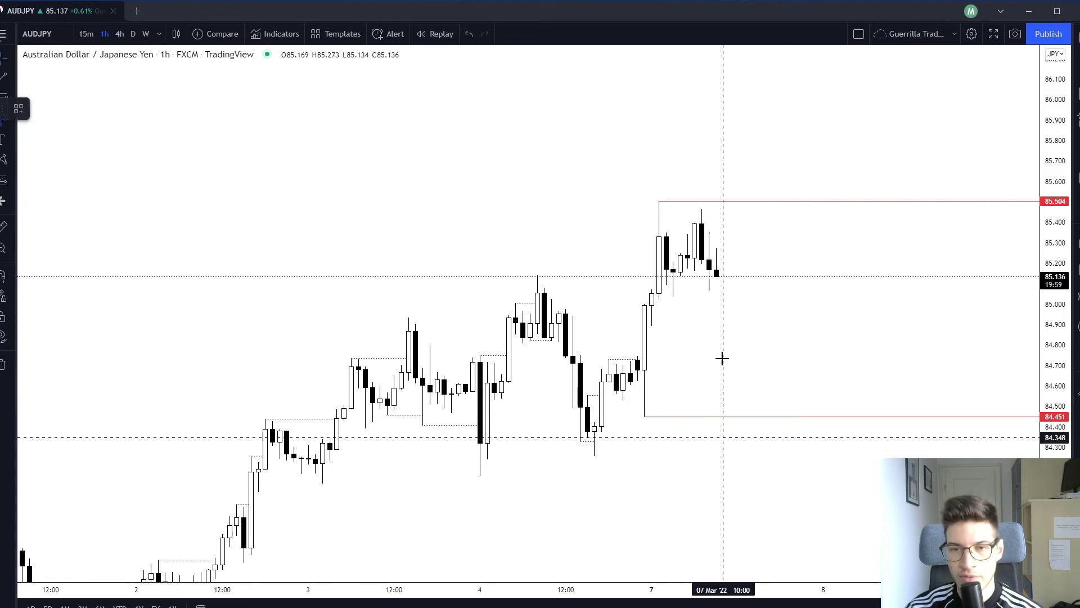
left_click(730, 276)
left_click(744, 319)
left_click(766, 301)
left_click(780, 347)
left_click(801, 326)
left_click(823, 366)
left_click(845, 334)
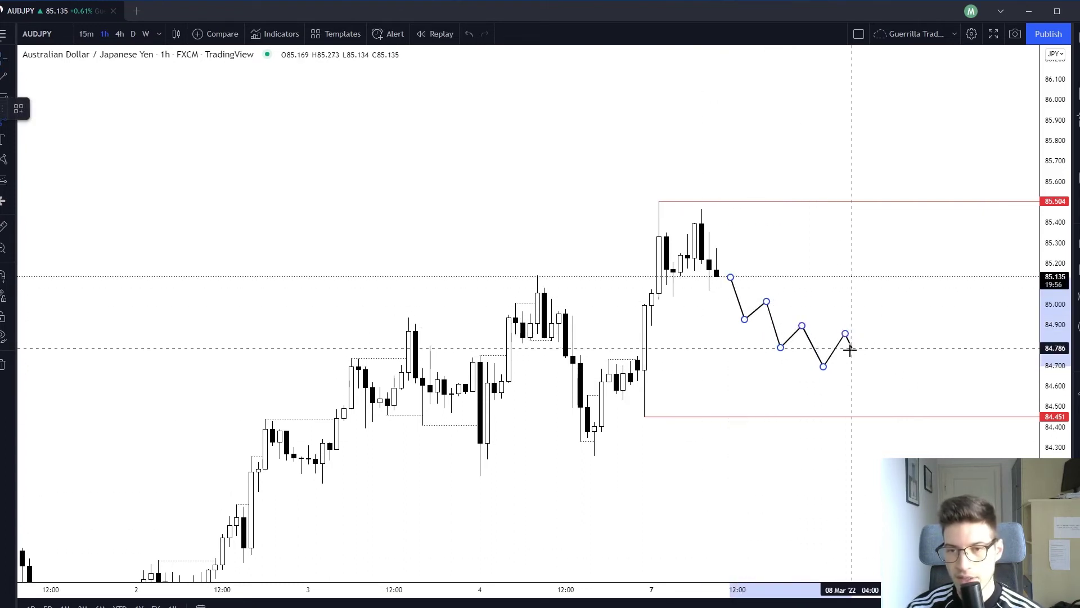
left_click(852, 352)
left_click(873, 277)
left_click(887, 310)
key("Escape")
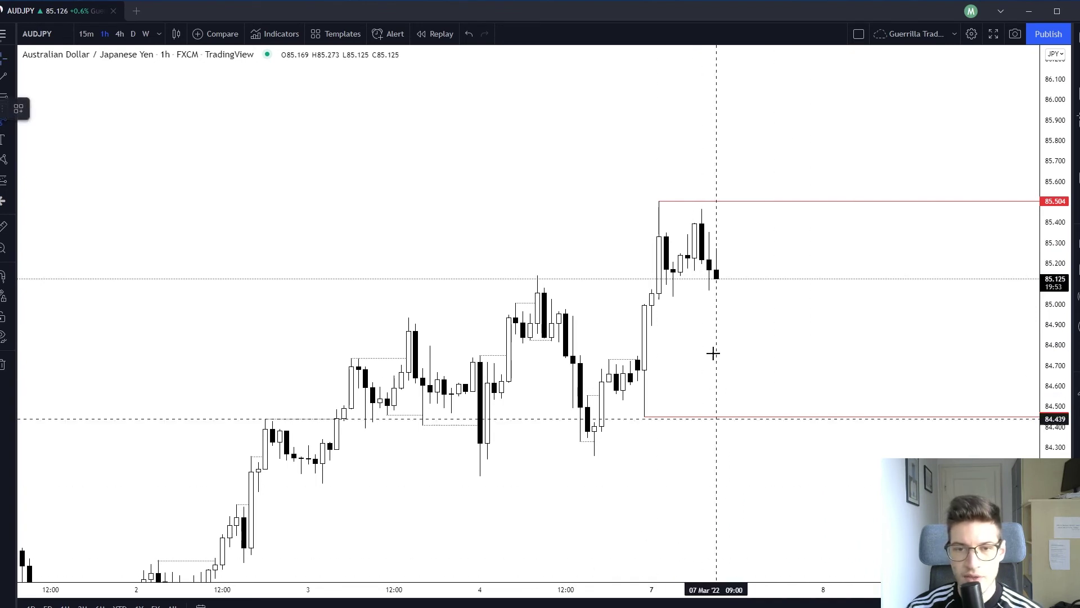
Sketch a stepwise decline from about 85.11 to 84.71, above the lower red level, and delete the path.
left_click(738, 282)
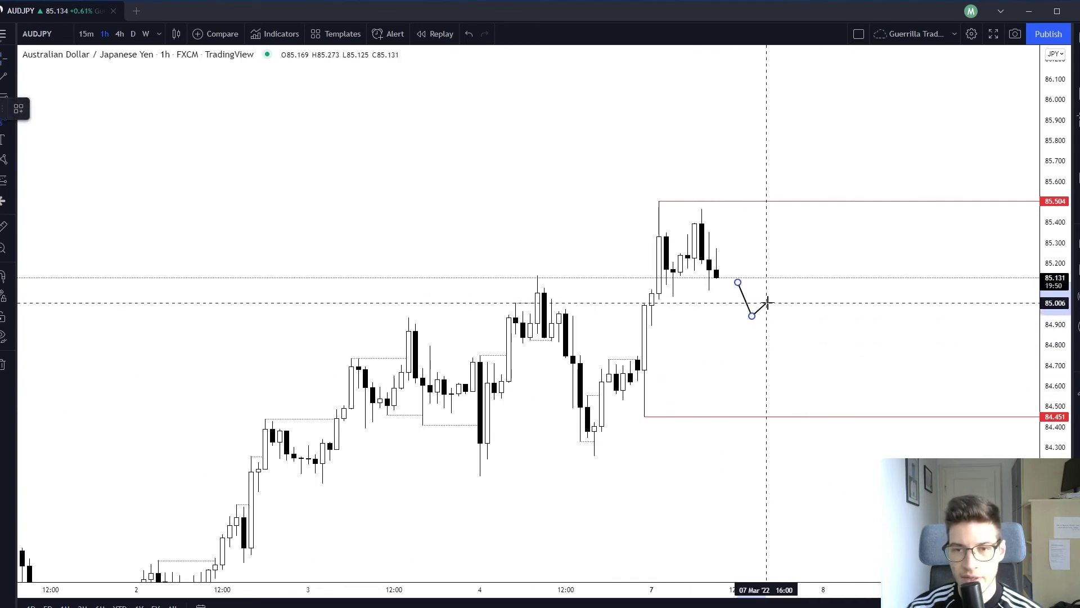
left_click(767, 303)
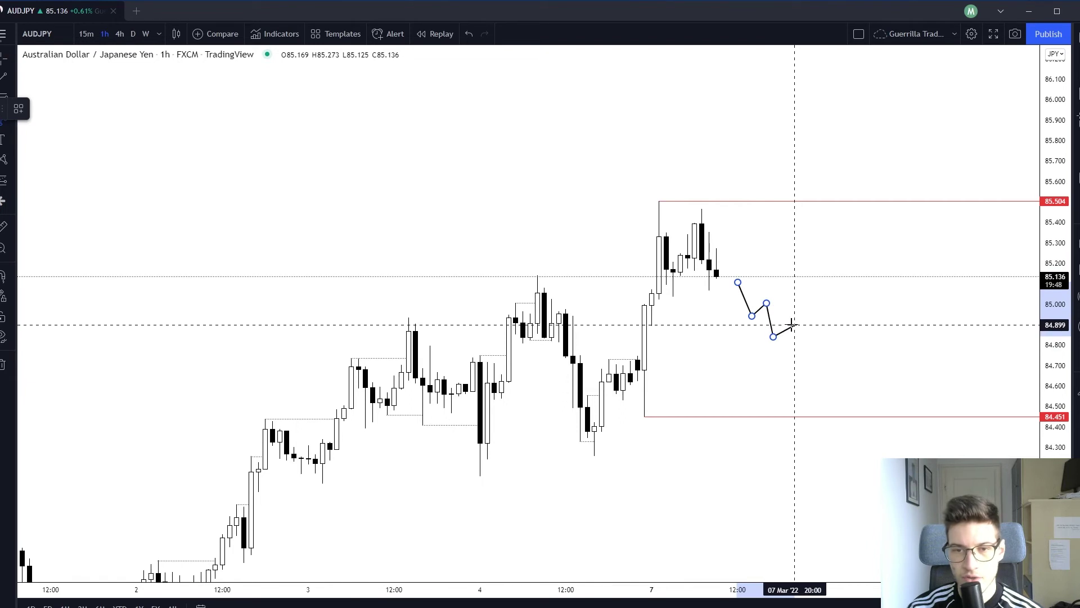
left_click(796, 364)
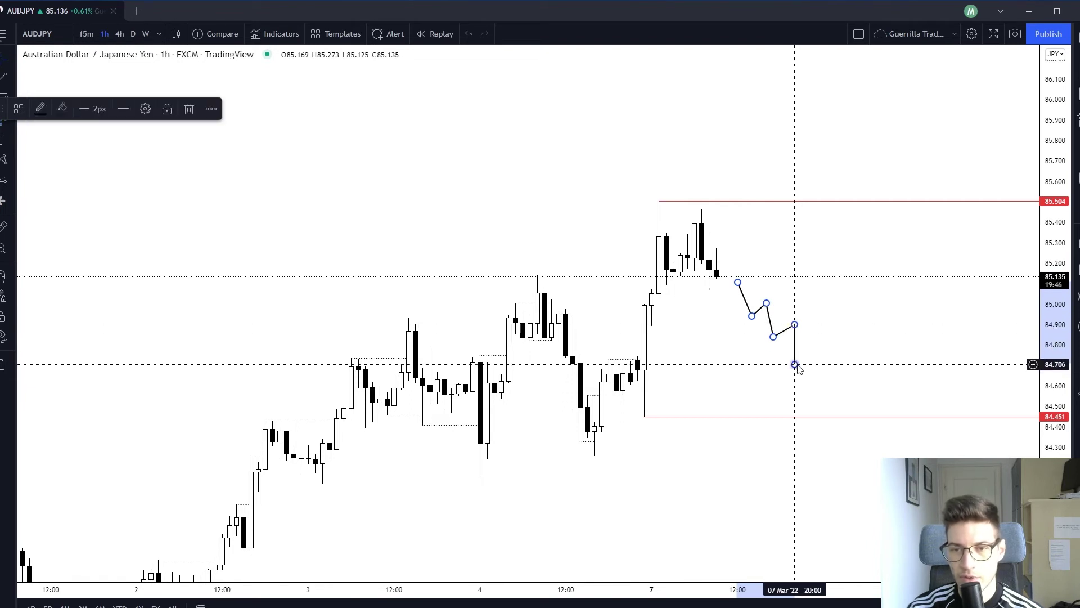
left_click(731, 363)
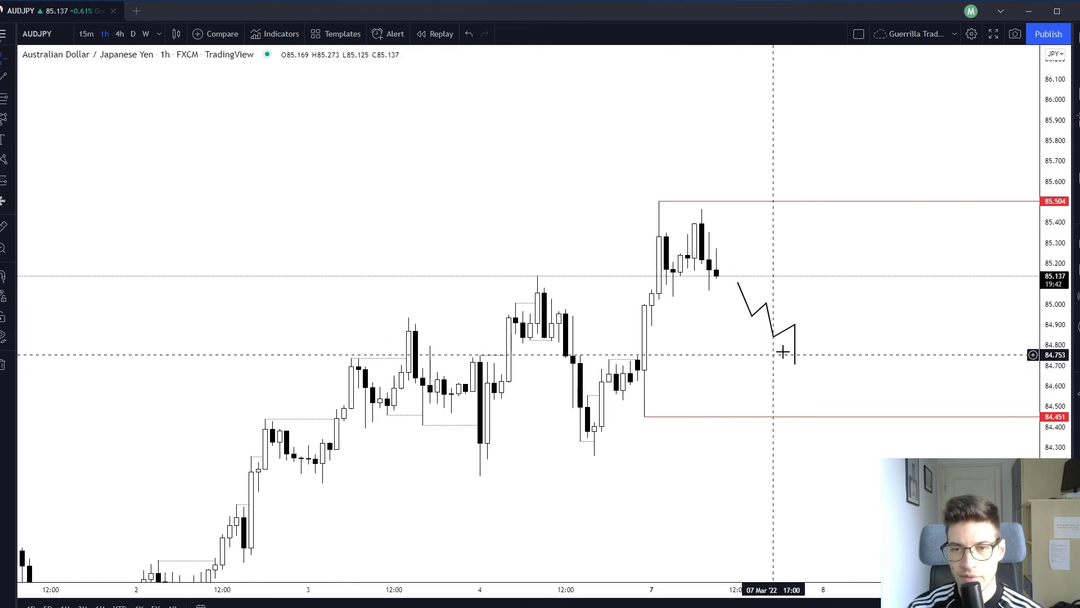
left_click(795, 325)
key("Delete")
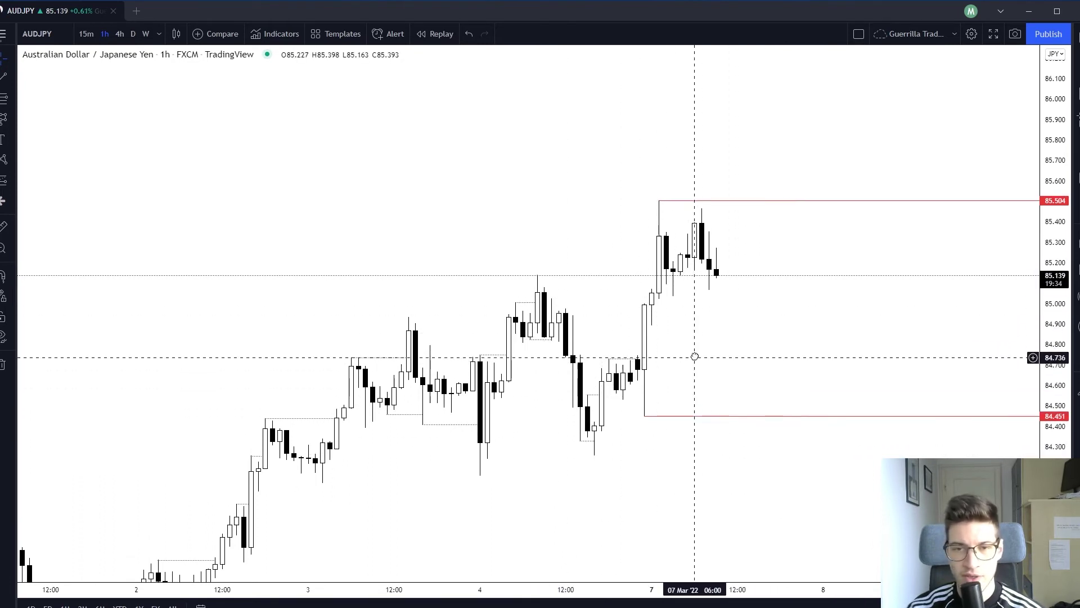
left_click_drag(694, 356, 694, 352)
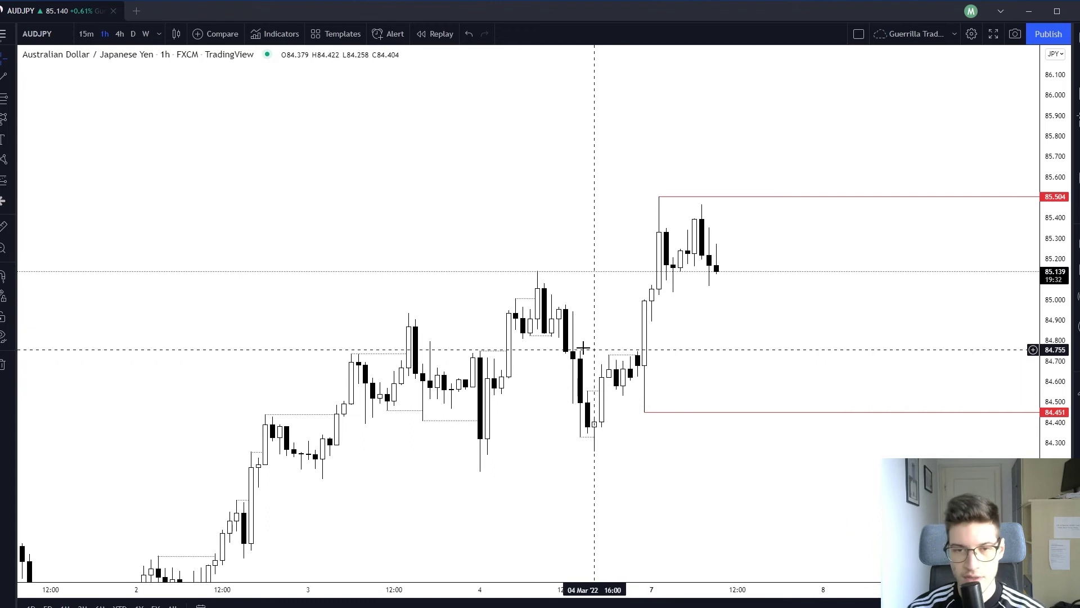
left_click_drag(728, 303, 701, 330)
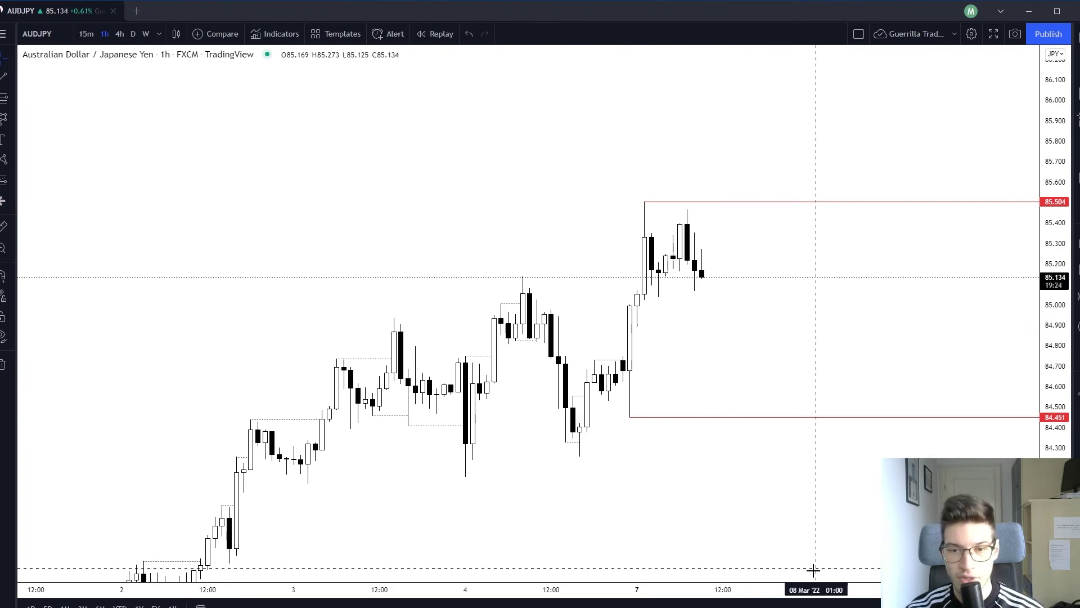
left_click(708, 255)
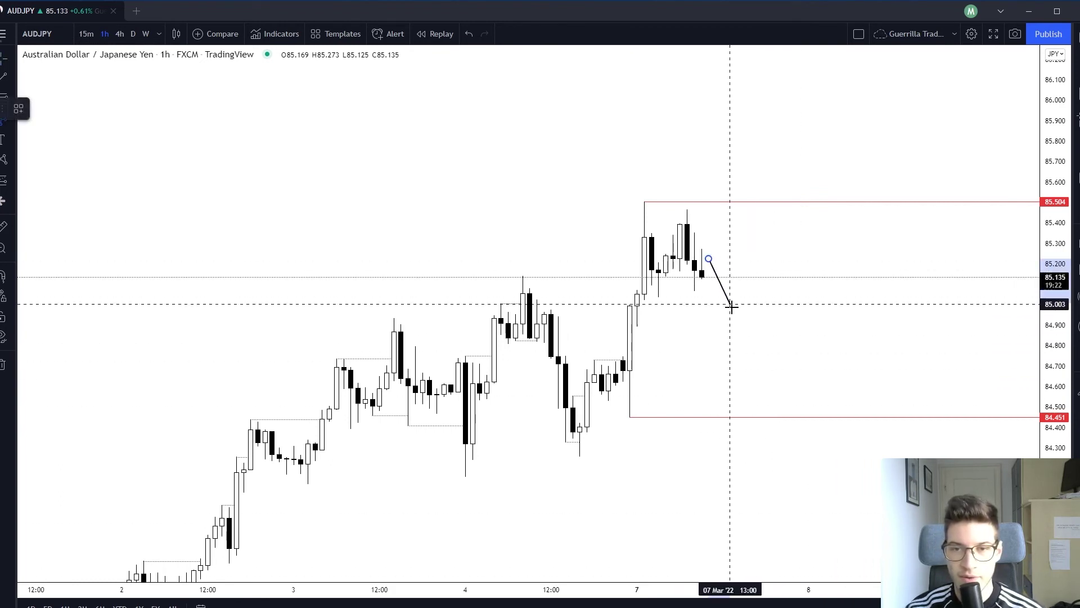
left_click(730, 306)
key("Escape")
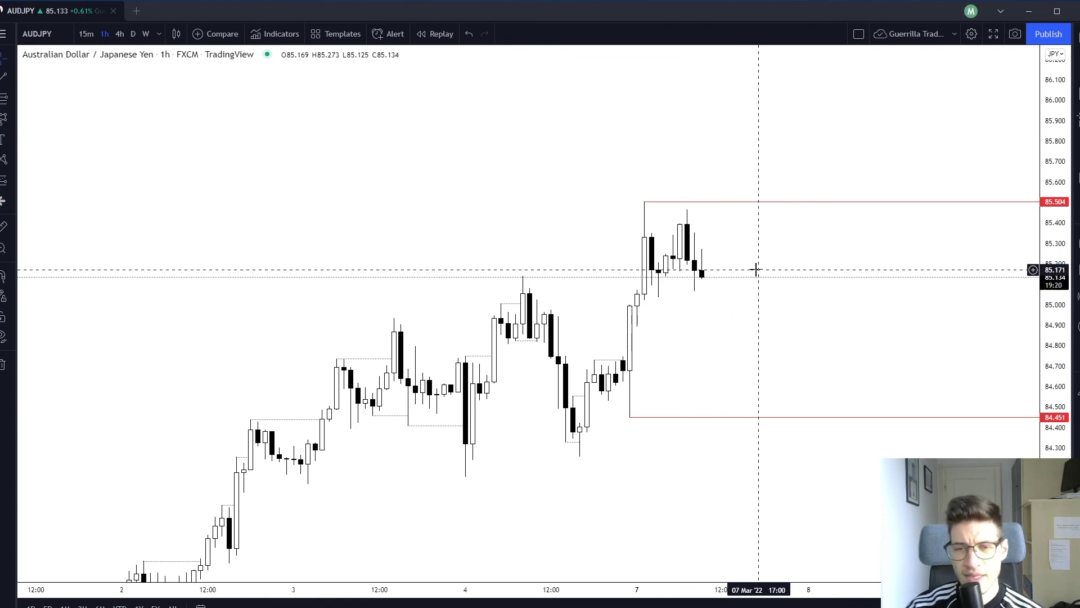
Sketch a stepwise decline from about 85.22 to 84.67, a recovery to about 85.42 below the upper red level, and a drop to about 84.72.
left_click(708, 263)
left_click(729, 308)
left_click(744, 285)
left_click(758, 322)
left_click(780, 310)
left_click(794, 339)
left_click(808, 321)
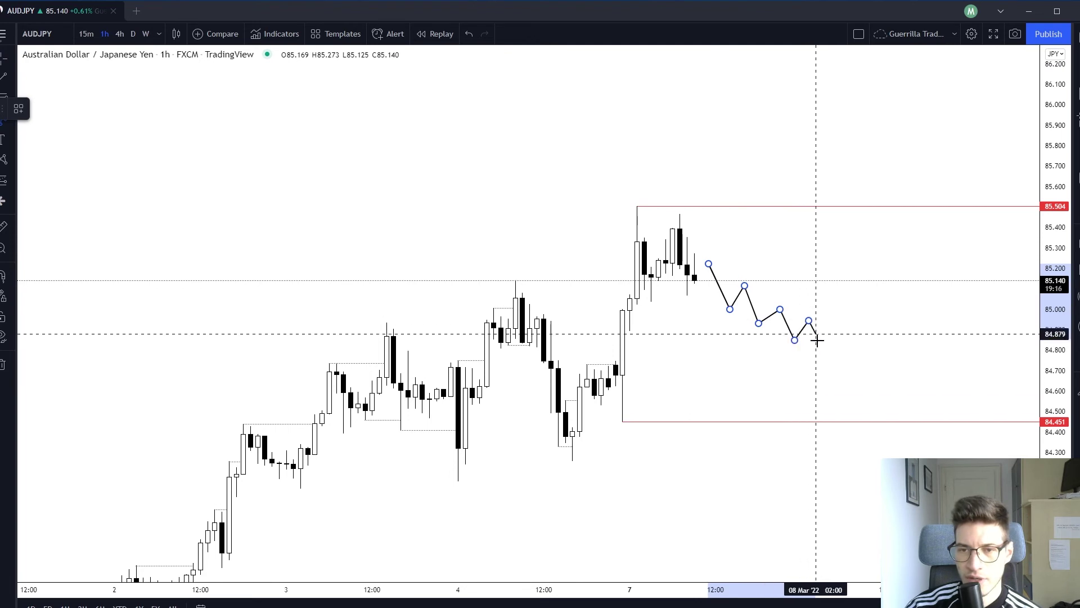
left_click(823, 359)
left_click(844, 338)
left_click(859, 375)
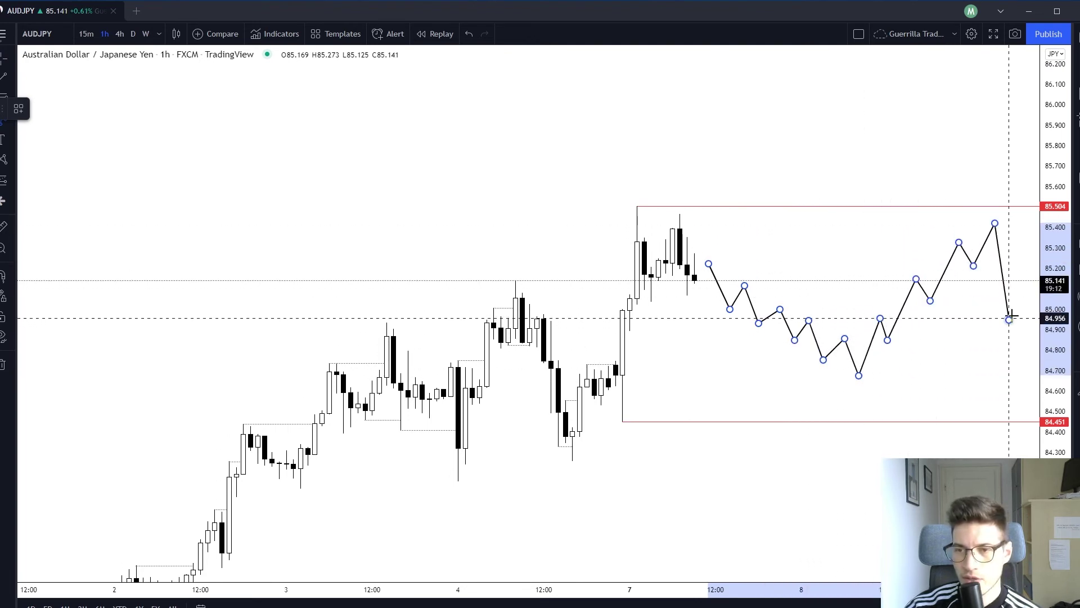
double_click(1030, 367)
Box the area just below the lower red level with a rectangle from about 84.43 to 84.22, and delete the rectangle and the path.
left_click_drag(952, 362, 714, 393)
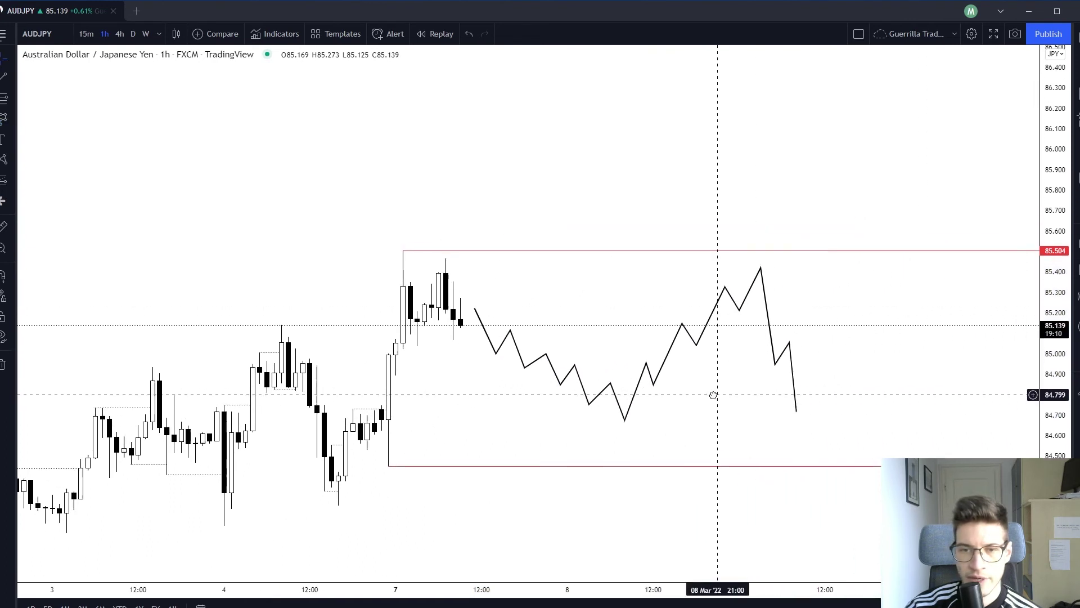
left_click(393, 469)
left_click(787, 514)
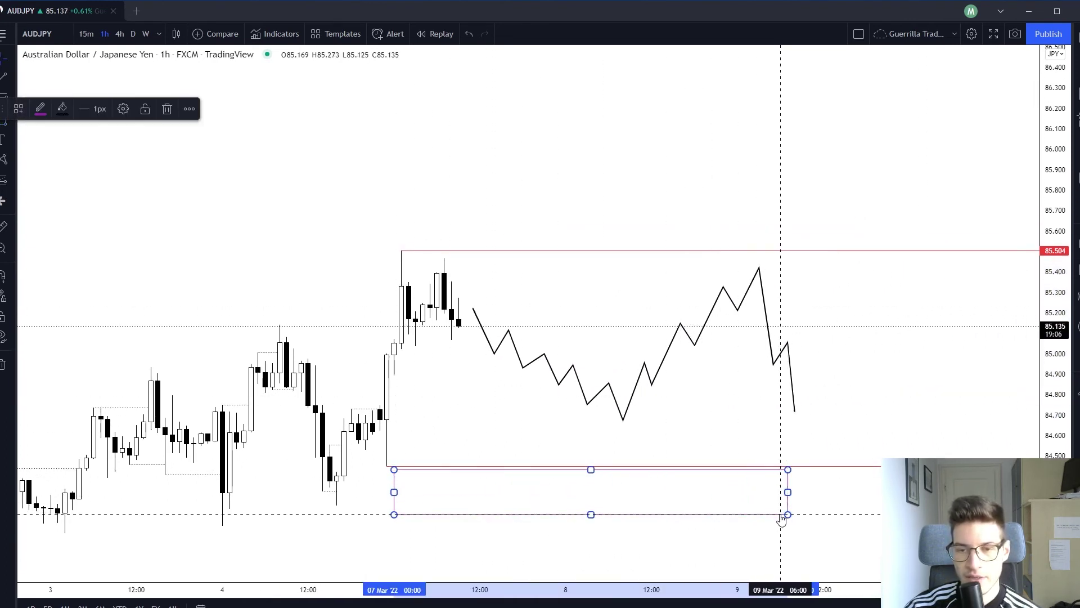
left_click_drag(781, 515, 797, 244)
key("Delete")
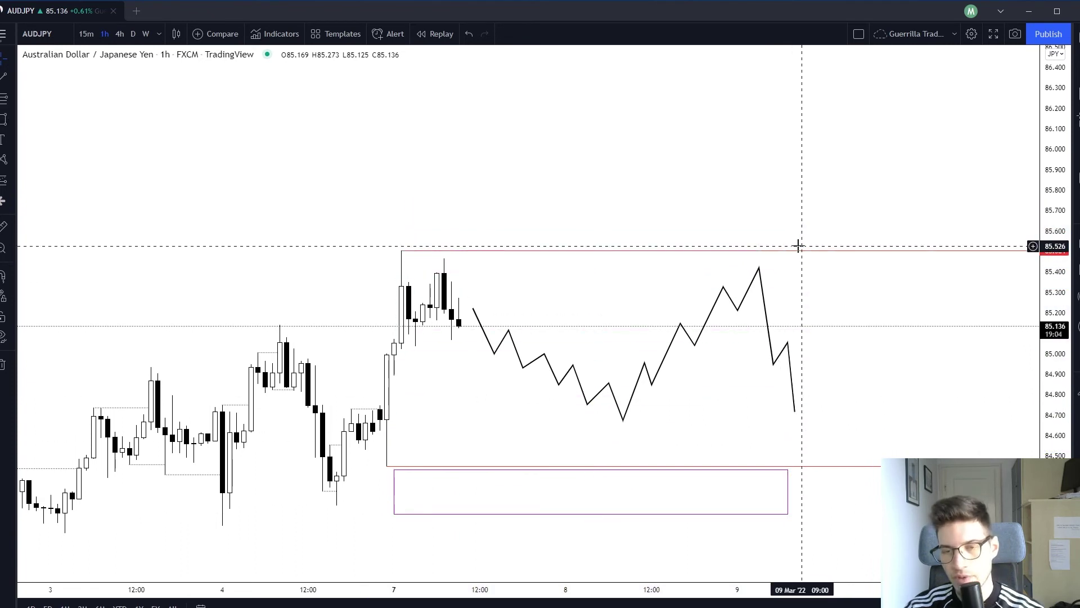
left_click(790, 489)
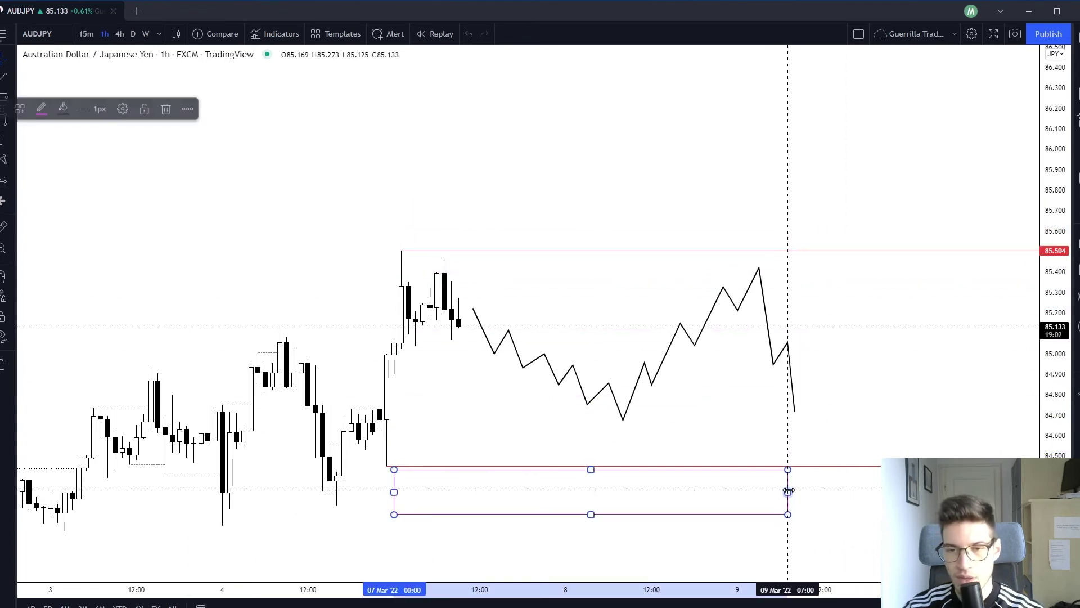
key("Delete")
left_click(789, 366)
key("Delete")
Sketch a sharp rise from the current AUDJPY price through the upper red level to about 85.93, and discard the path.
left_click_drag(646, 336, 755, 304)
key("alt+t")
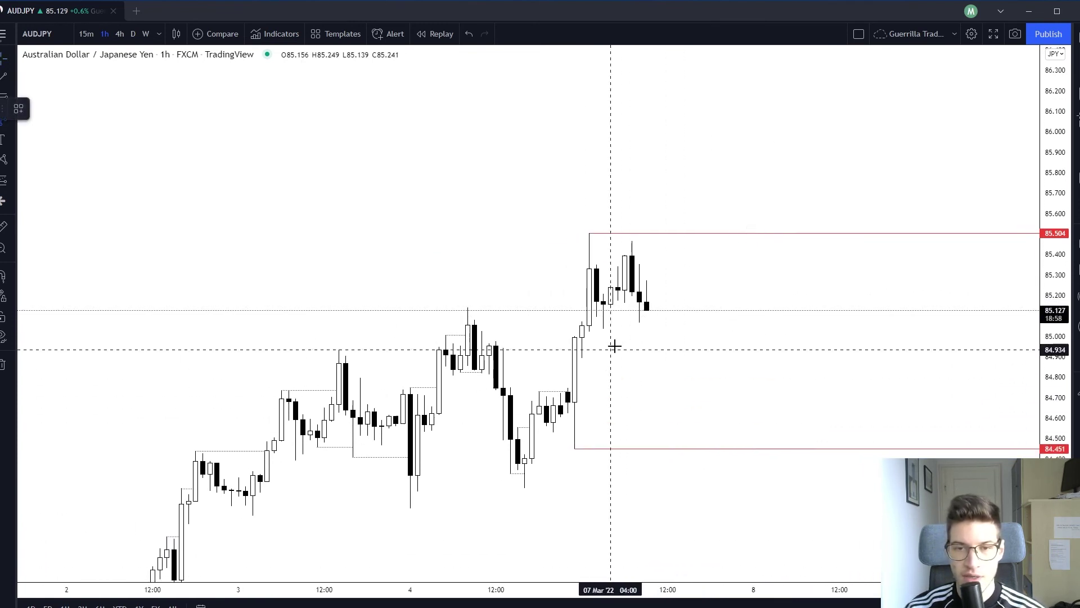
left_click(660, 307)
left_click(709, 145)
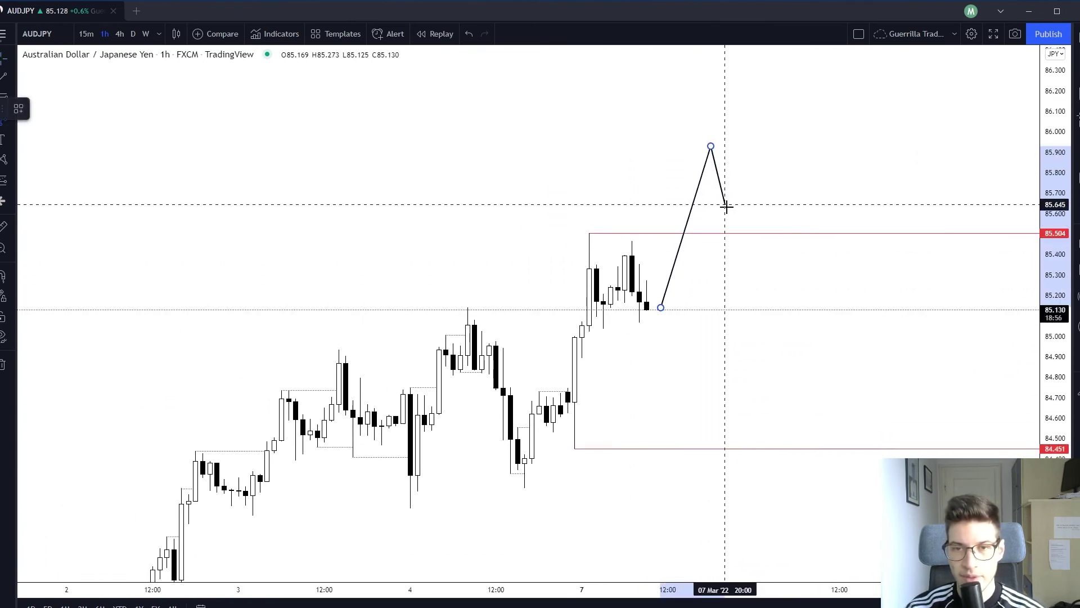
key("Escape")
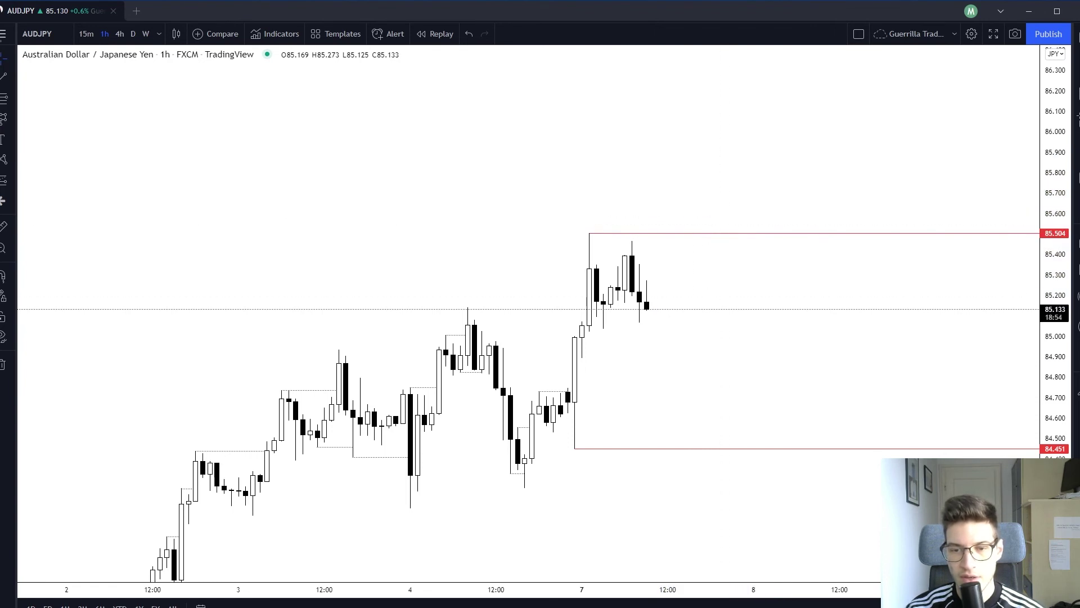
Sketch a rally from about 85.03 to about 85.93 with a small pullback to about 85.81, and discard the path.
left_click(674, 330)
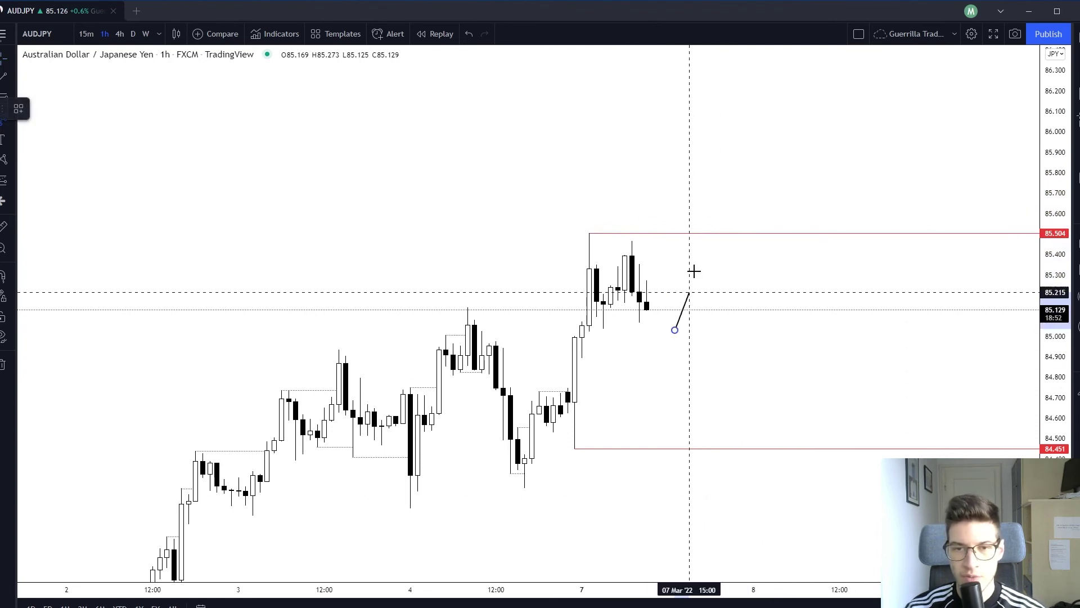
left_click(732, 145)
left_click(746, 171)
left_click(753, 160)
key("Escape")
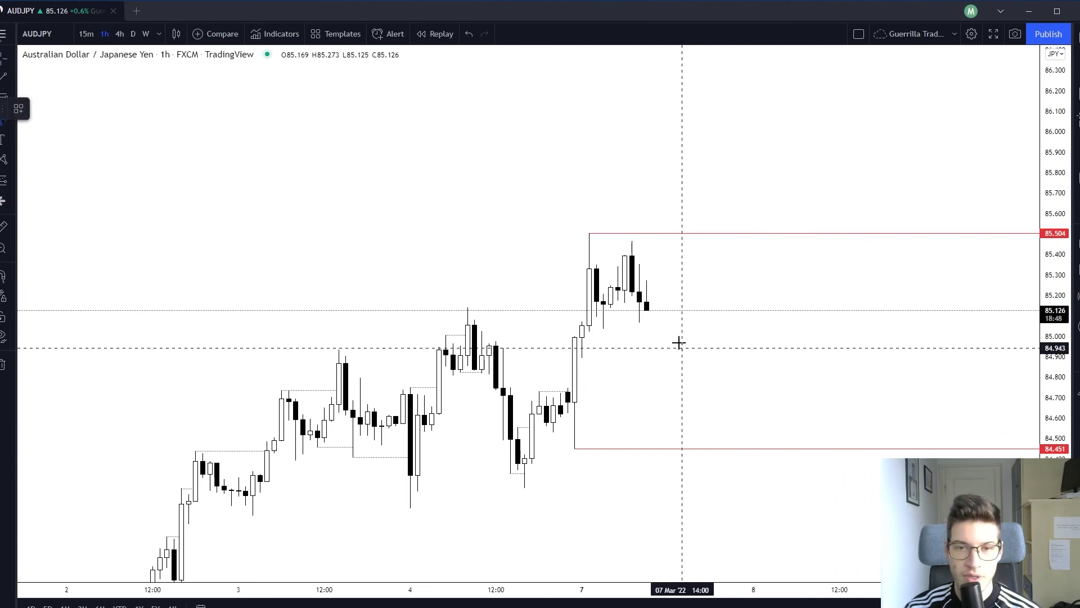
Sketch a stepwise climb from about 85.12 to 85.80, a drop to about 85.09 and a rebound toward 85.42, and discard the path.
left_click(668, 312)
left_click(711, 215)
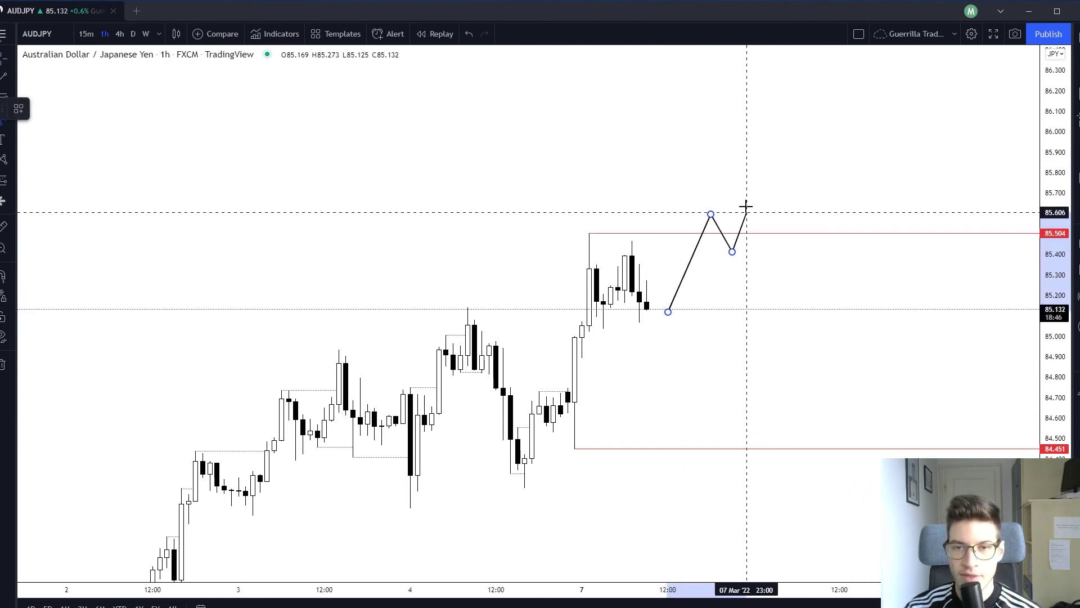
left_click(768, 227)
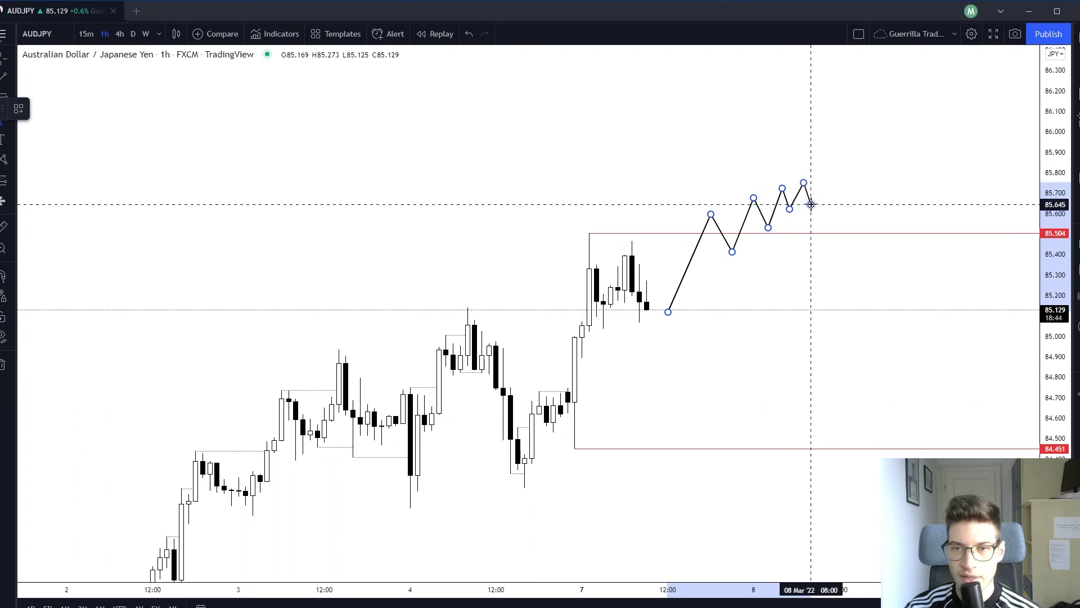
left_click(811, 205)
left_click(825, 173)
left_click(861, 317)
left_click(875, 276)
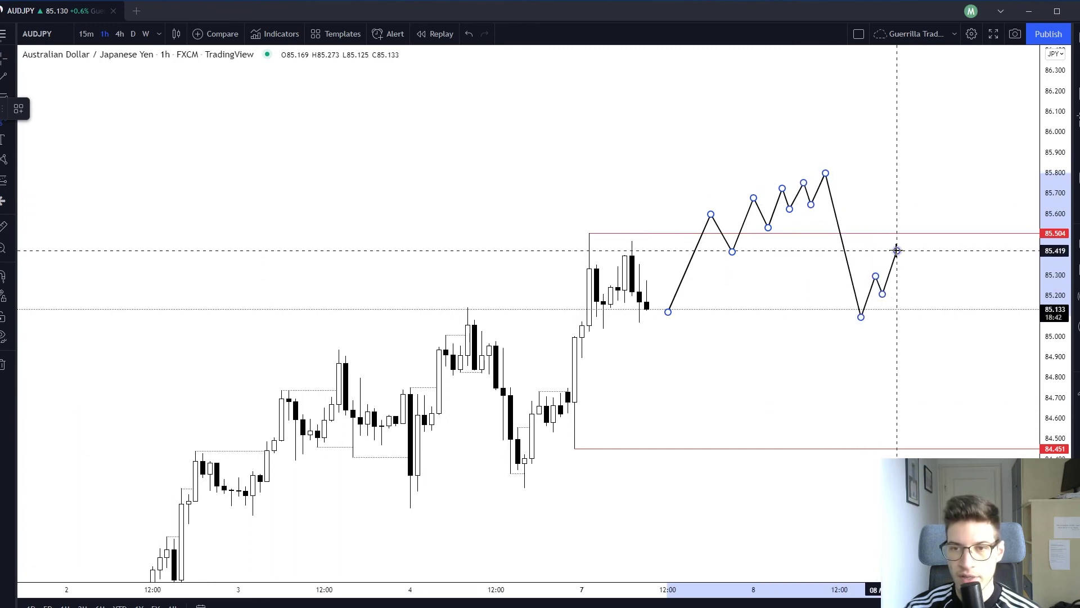
key("Escape")
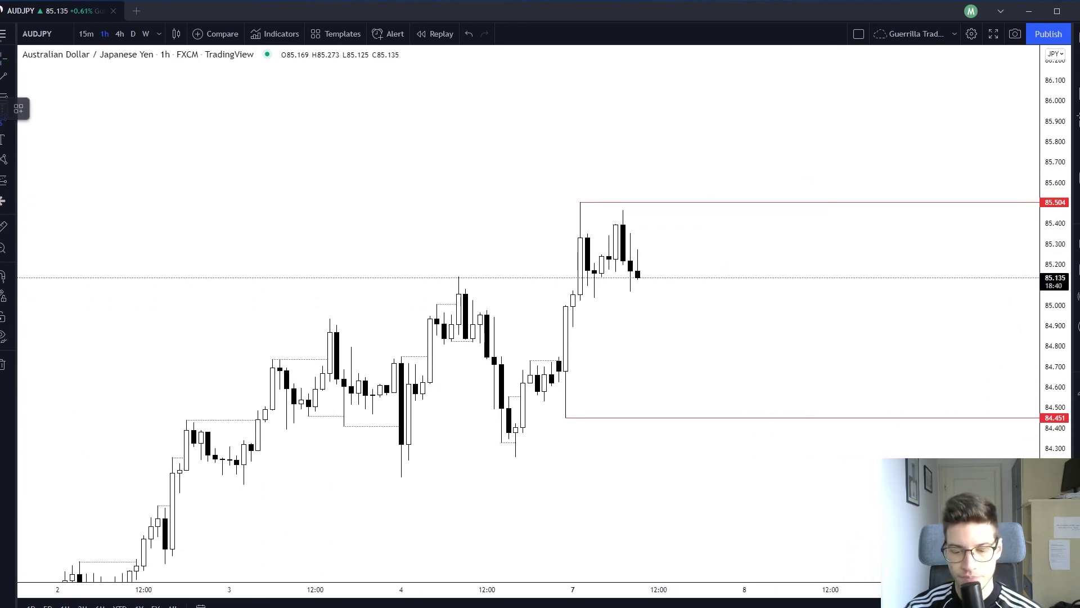
Sketch a single steep fall from the current price to well below the lower red level, and discard the path.
left_click(658, 279)
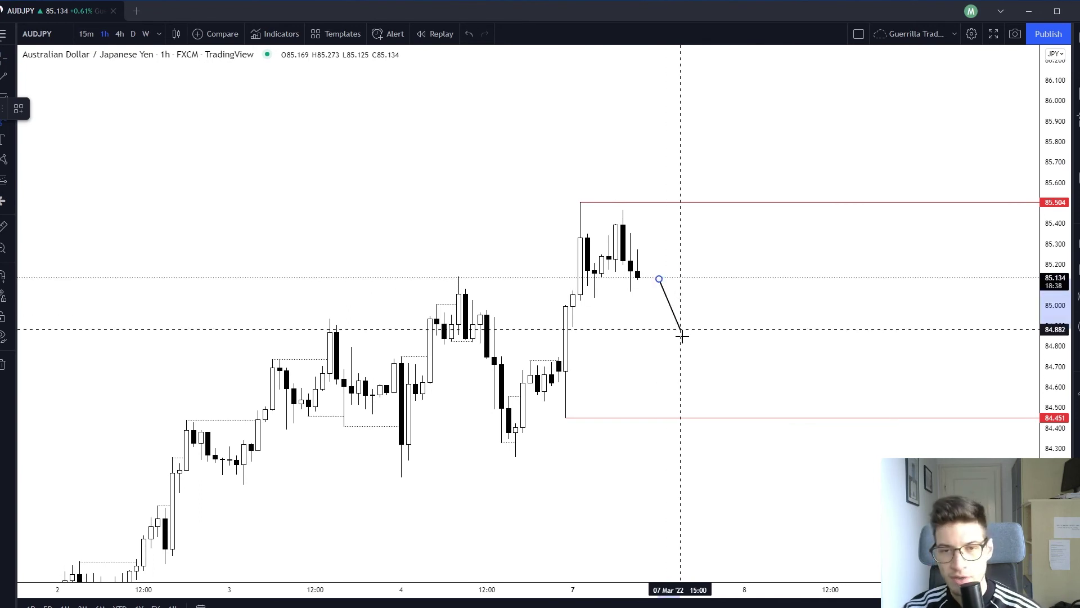
left_click(709, 542)
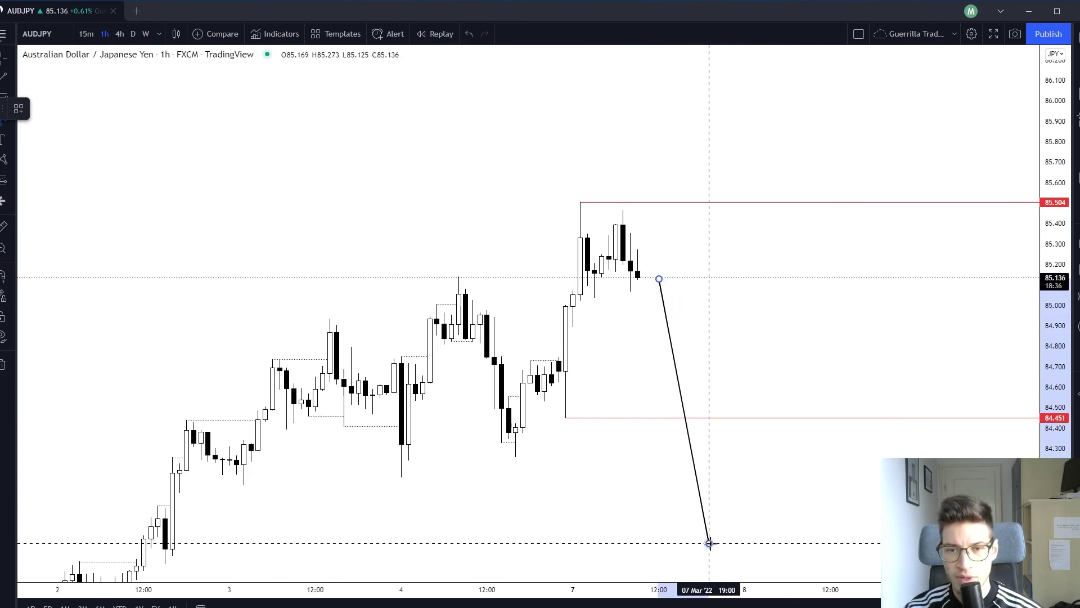
key("Escape")
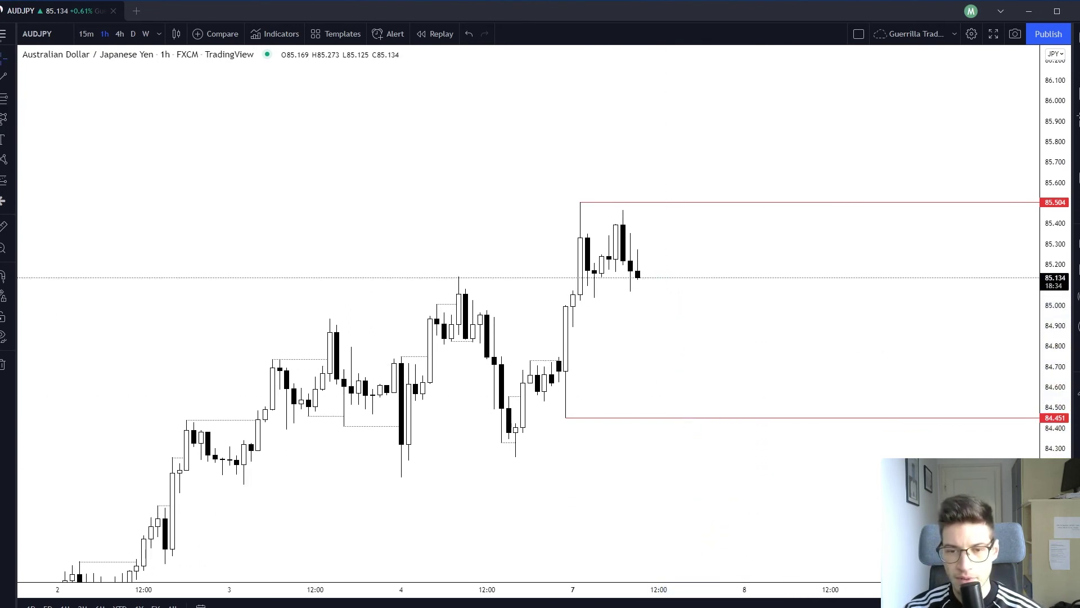
Sketch a stepwise decline from about 85.11 through the lower red level to about 84.25.
left_click(659, 282)
left_click(680, 326)
left_click(701, 309)
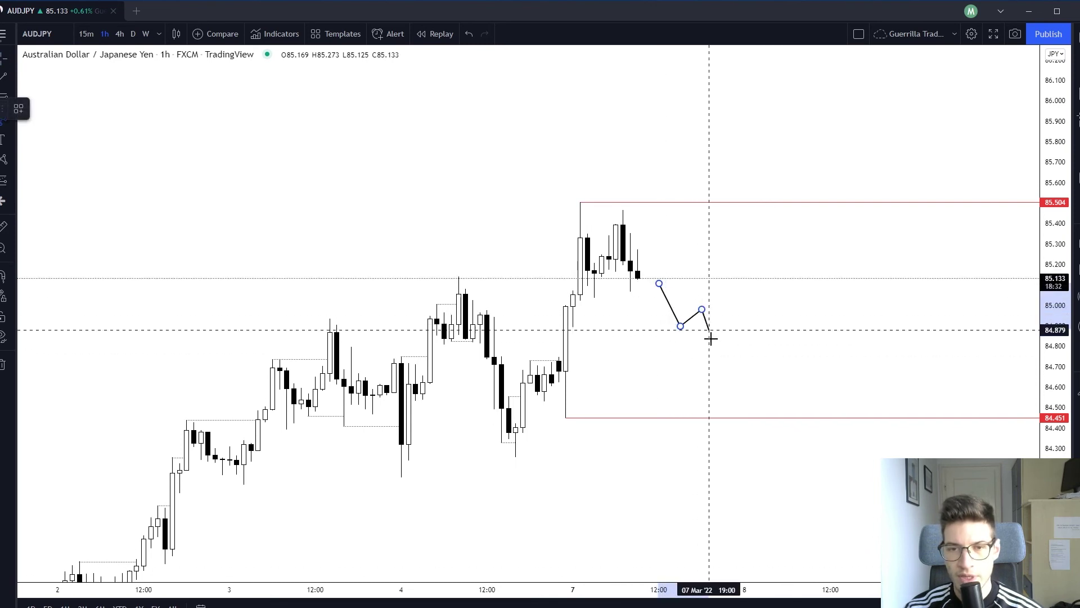
left_click(716, 343)
left_click(738, 326)
left_click(751, 365)
left_click(766, 350)
left_click(773, 396)
left_click(802, 378)
left_click(809, 421)
left_click(830, 406)
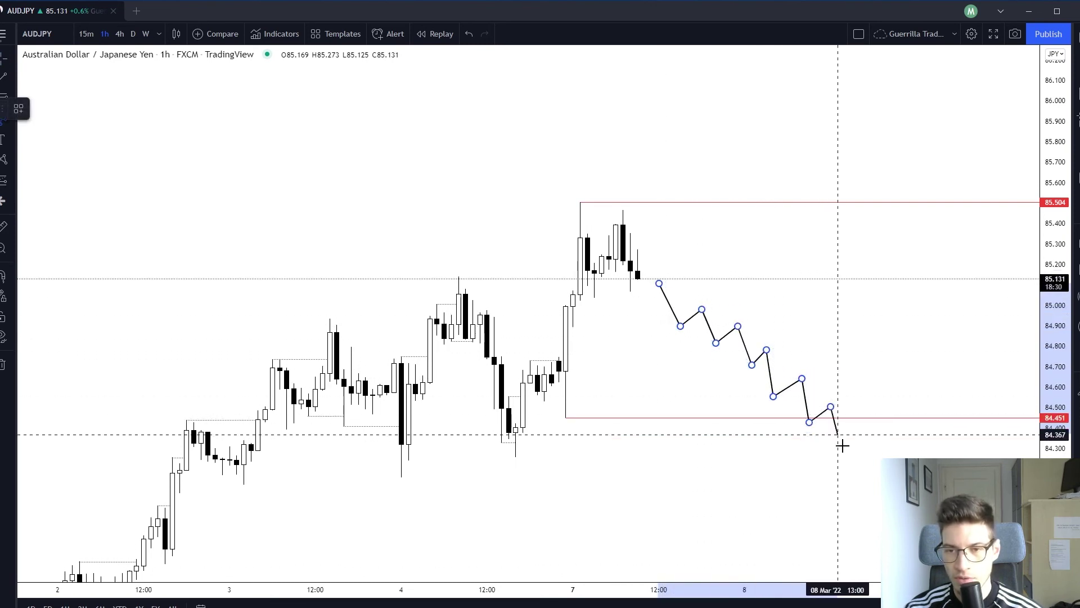
left_click(852, 458)
Extend the path with a strong rally to about 85.19 and a stepped pullback to about 84.80, and finish it.
left_click(923, 266)
left_click(931, 310)
left_click(937, 296)
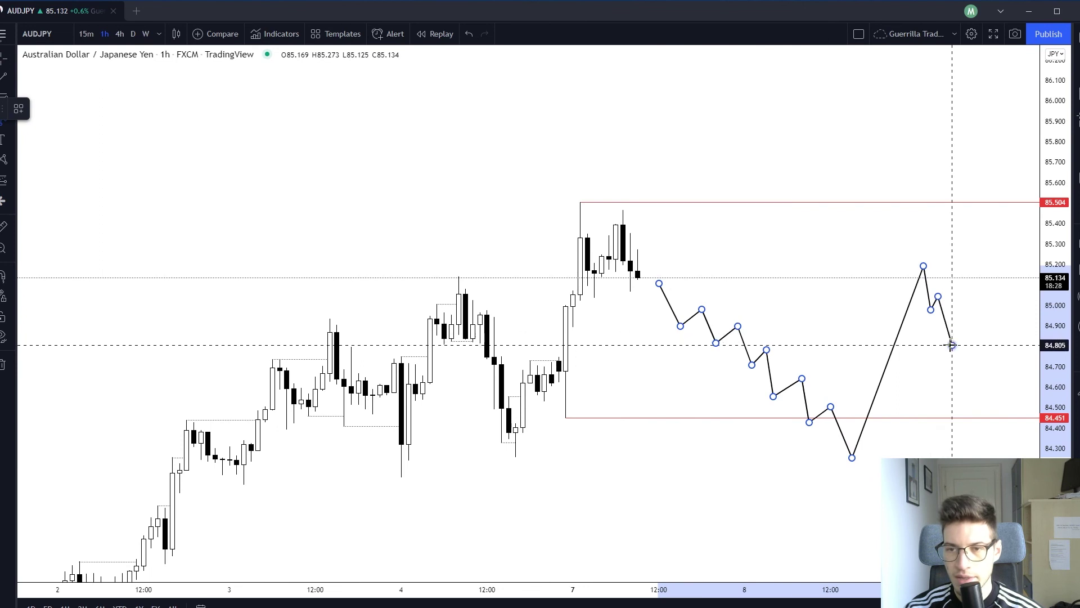
double_click(951, 344)
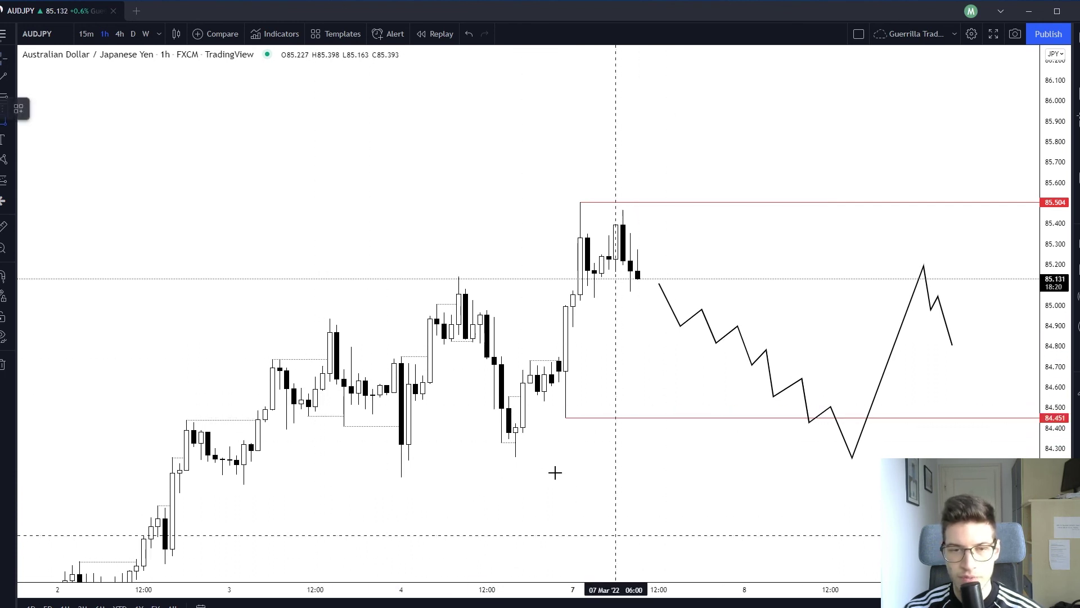
Box the price area from 3 March 08:00 between about 85.15 and 84.21 with a rectangle, and delete the rectangle and the path.
left_click_drag(287, 274, 887, 466)
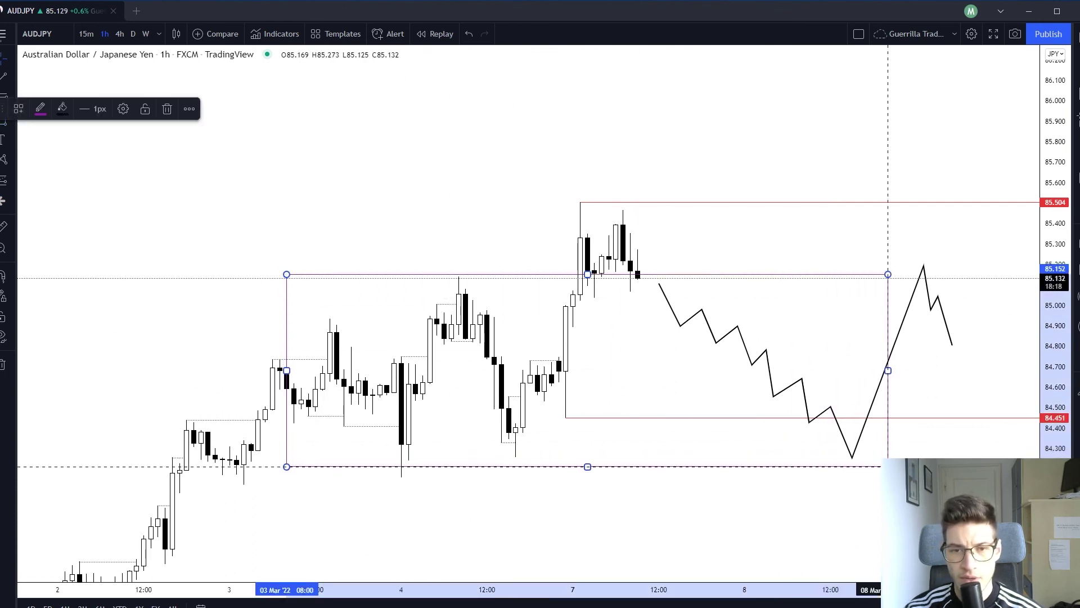
key("Delete")
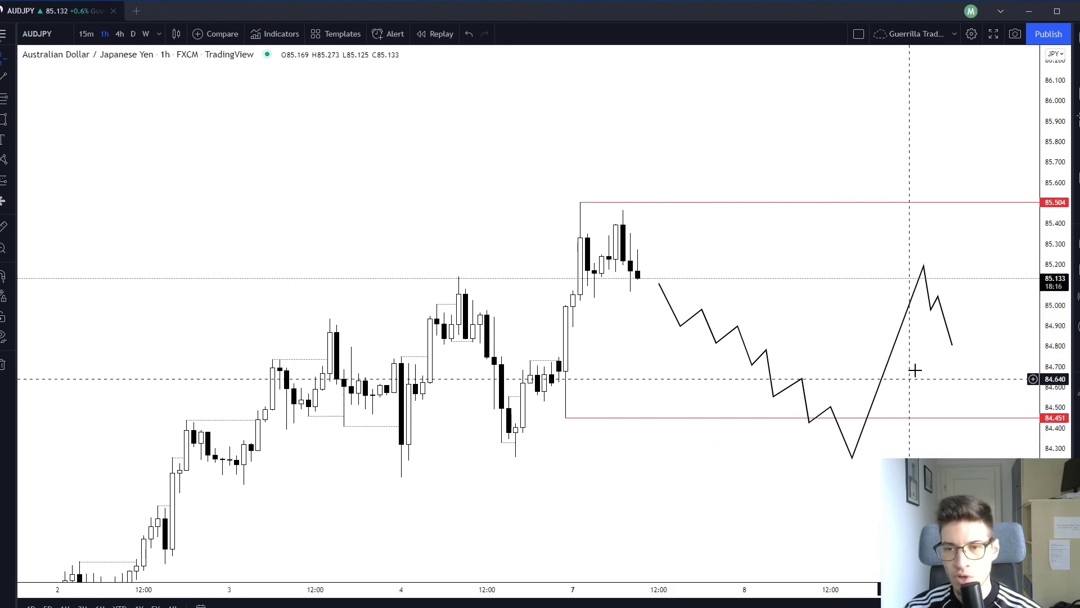
left_click_drag(873, 407, 808, 421)
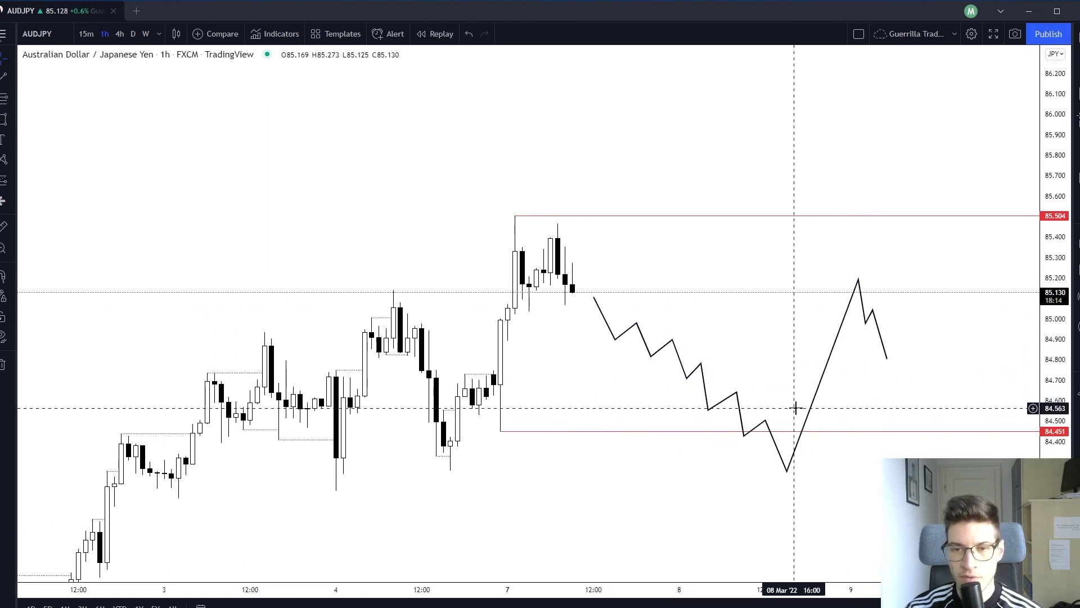
left_click(859, 287)
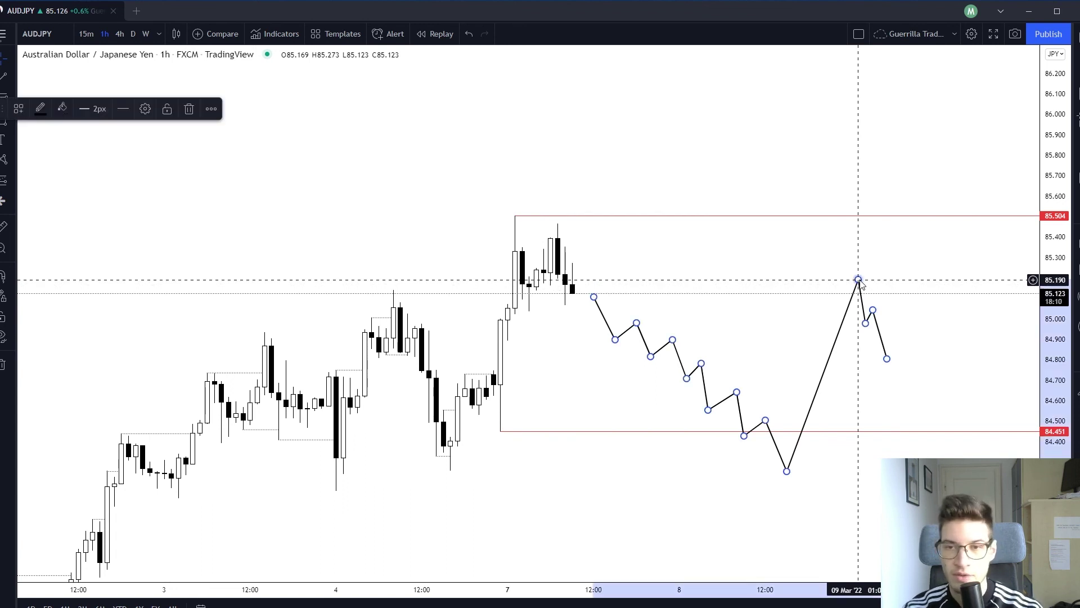
key("Delete")
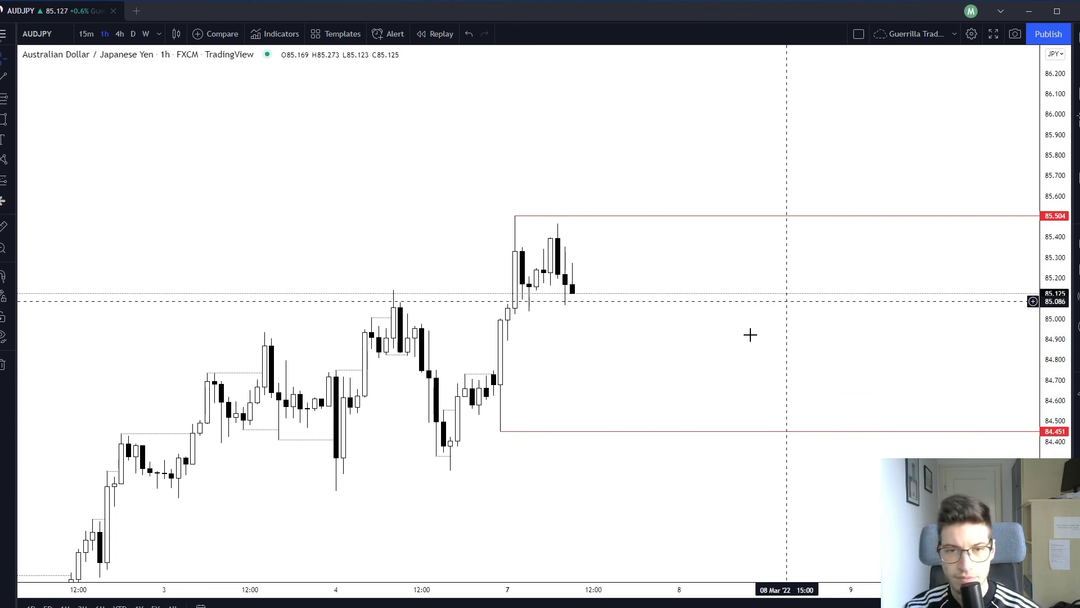